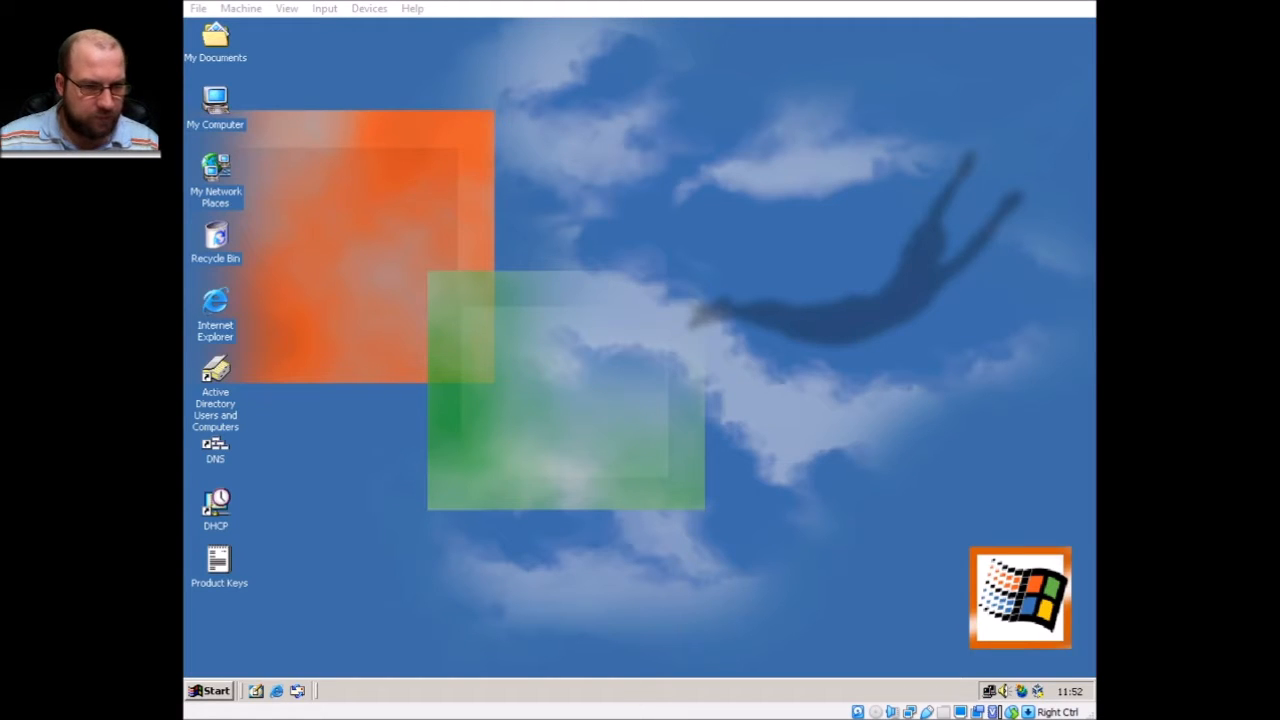
Focus the server VM and launch Active Directory Users and Computers from its desktop icon.
key(alt+Tab)
double_click(236, 398)
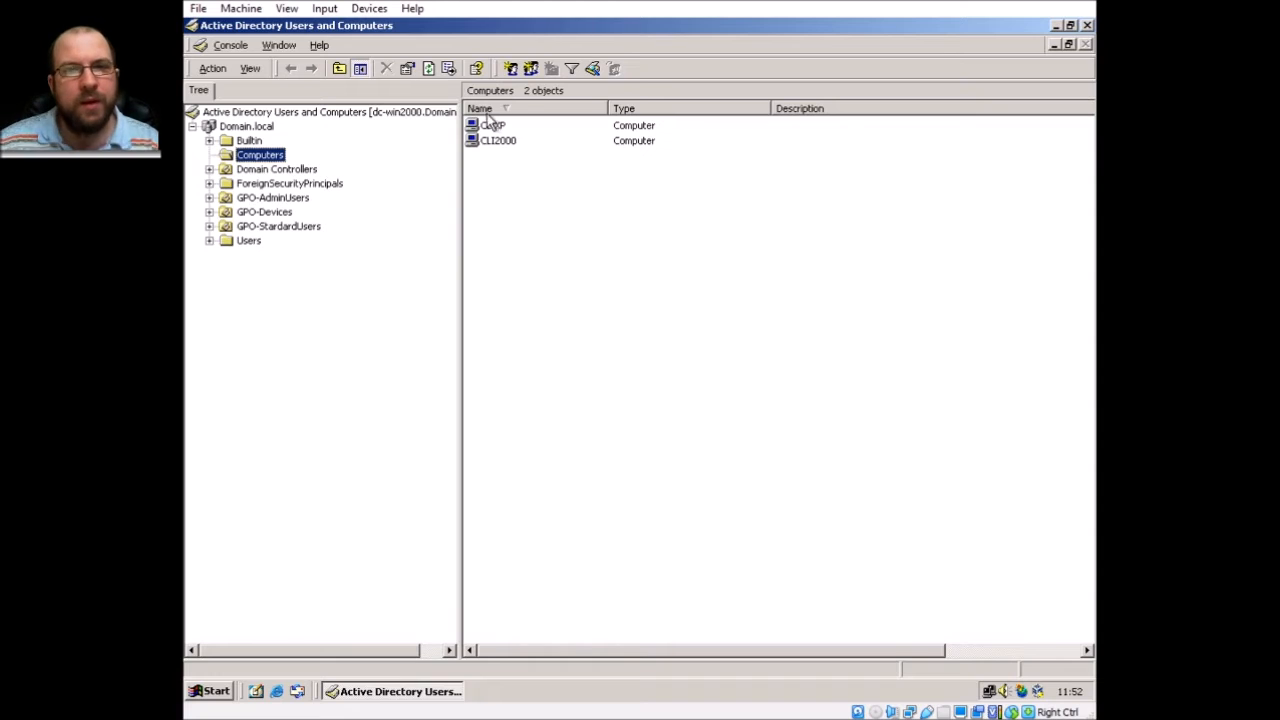
Browse Users, GPO-StandardUsers and GPO-AdminUsers, ending on GPO-Devices with its Windows2000 and WindowsXp OUs.
click(249, 241)
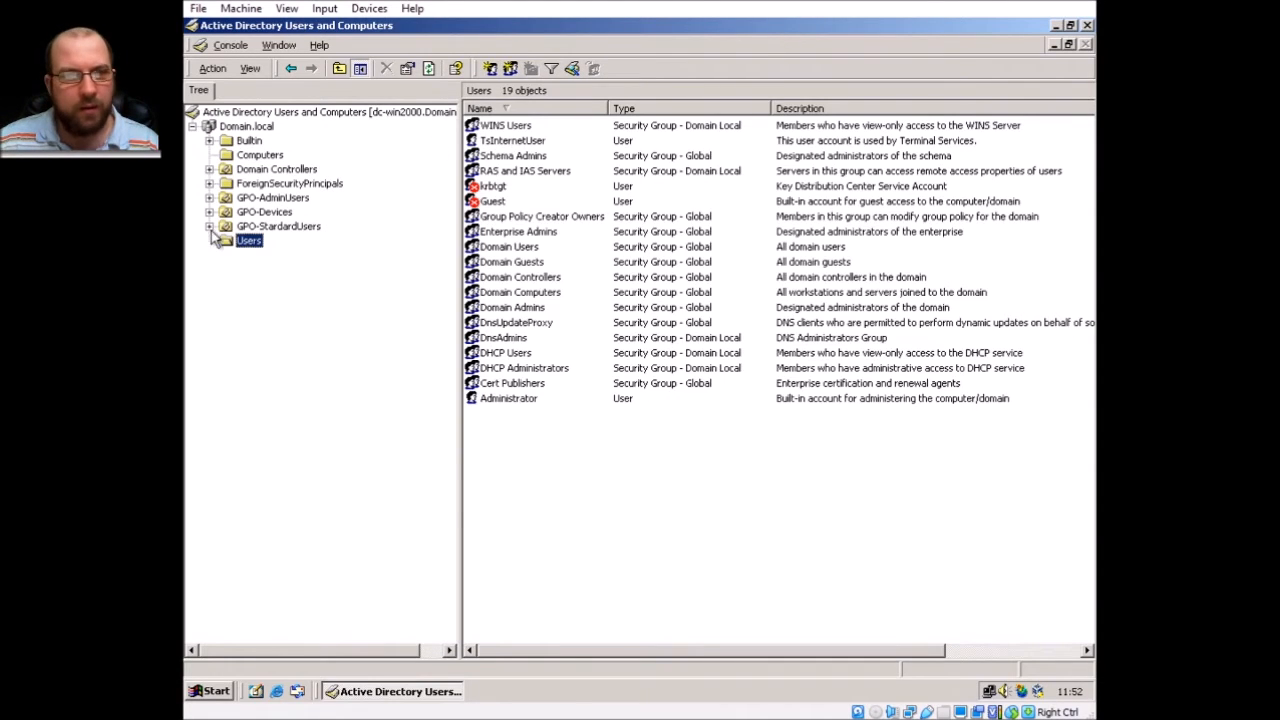
click(282, 228)
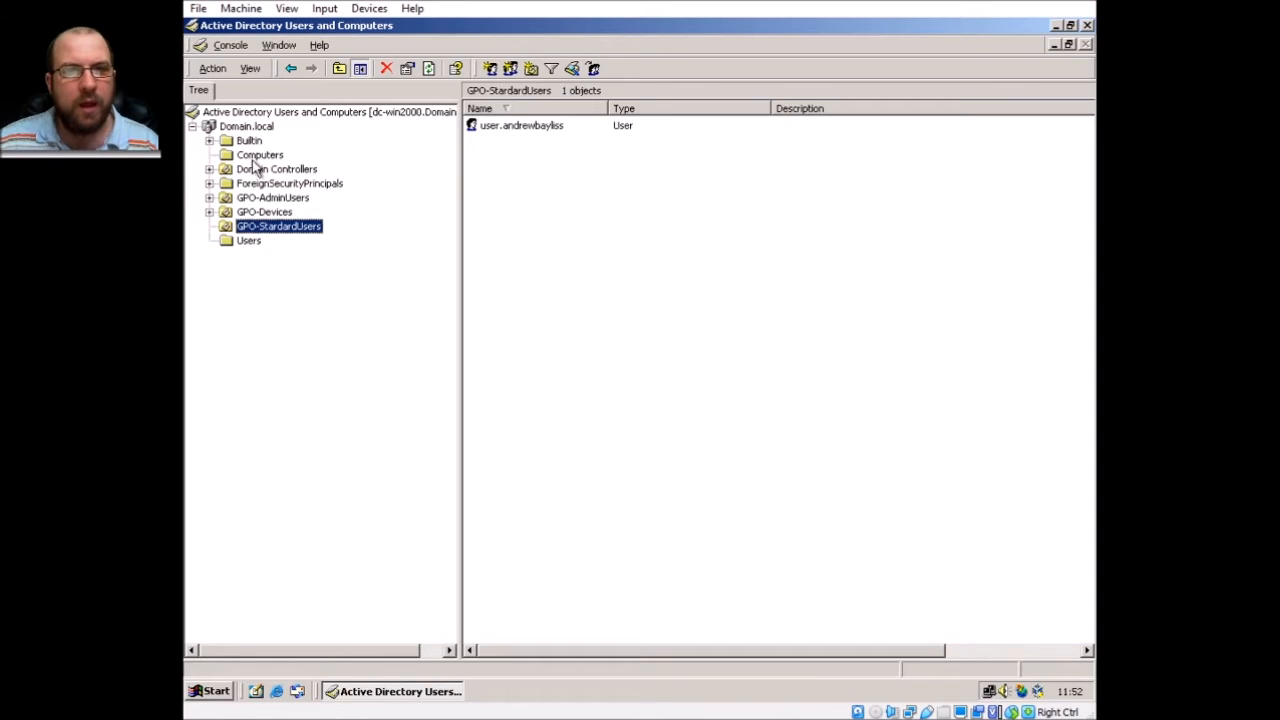
click(266, 198)
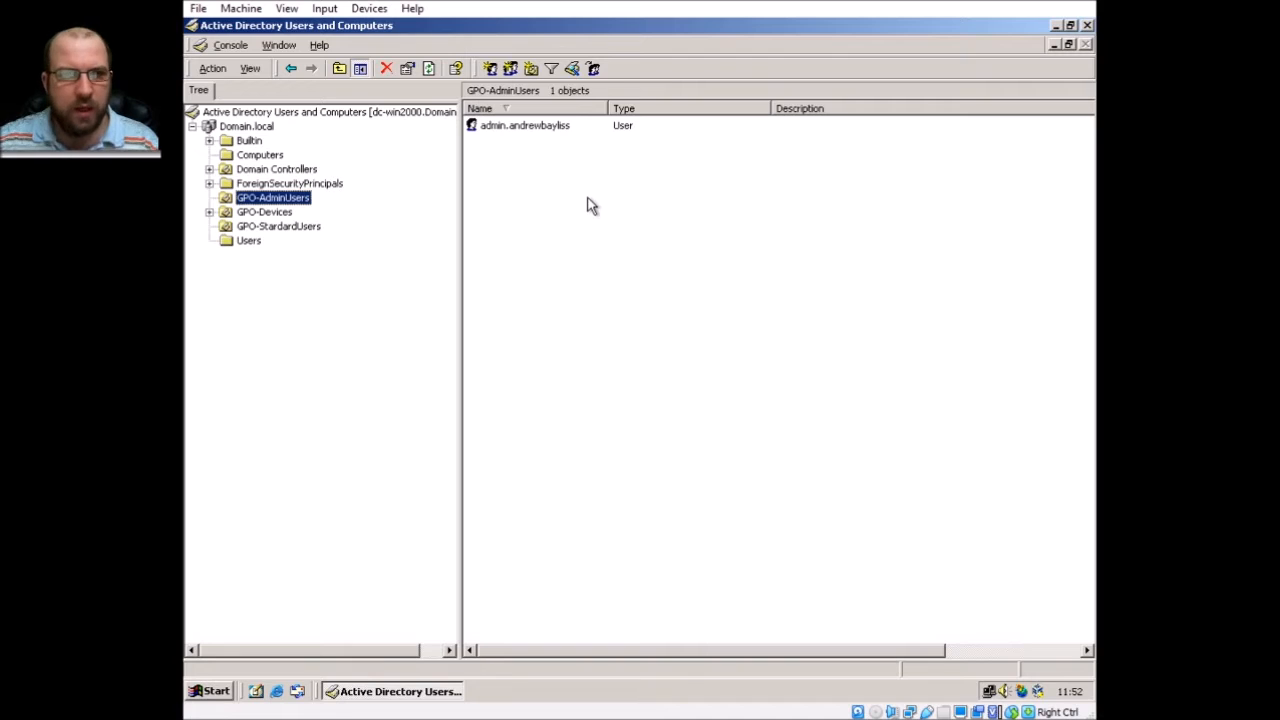
click(253, 216)
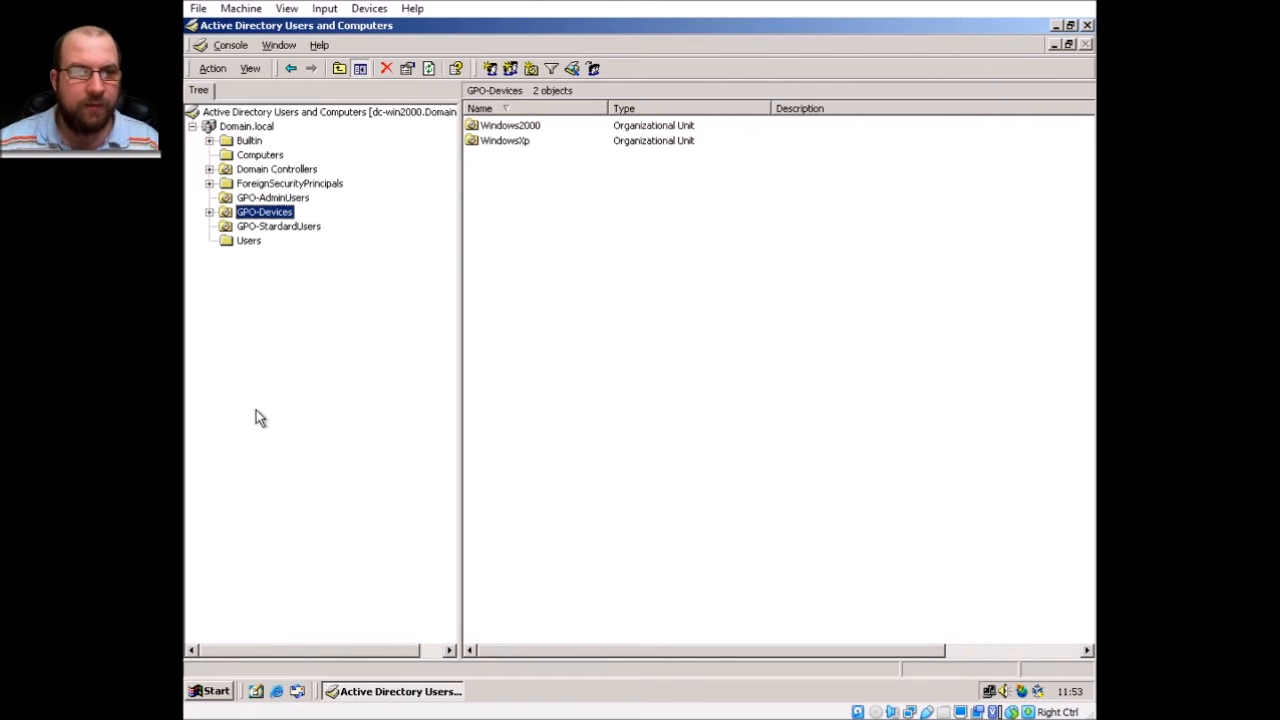
Open Domain.local's Properties at the Group Policy tab, after briefly opening and closing console help.
right_click(260, 126)
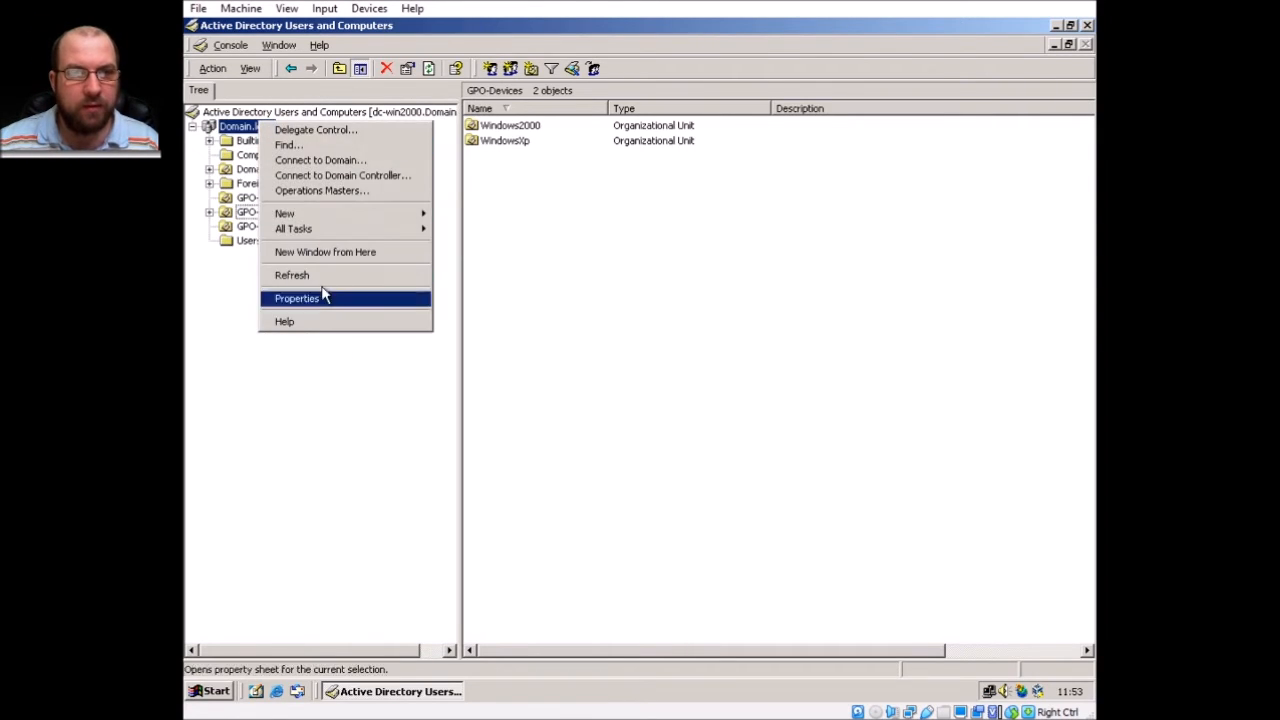
click(321, 441)
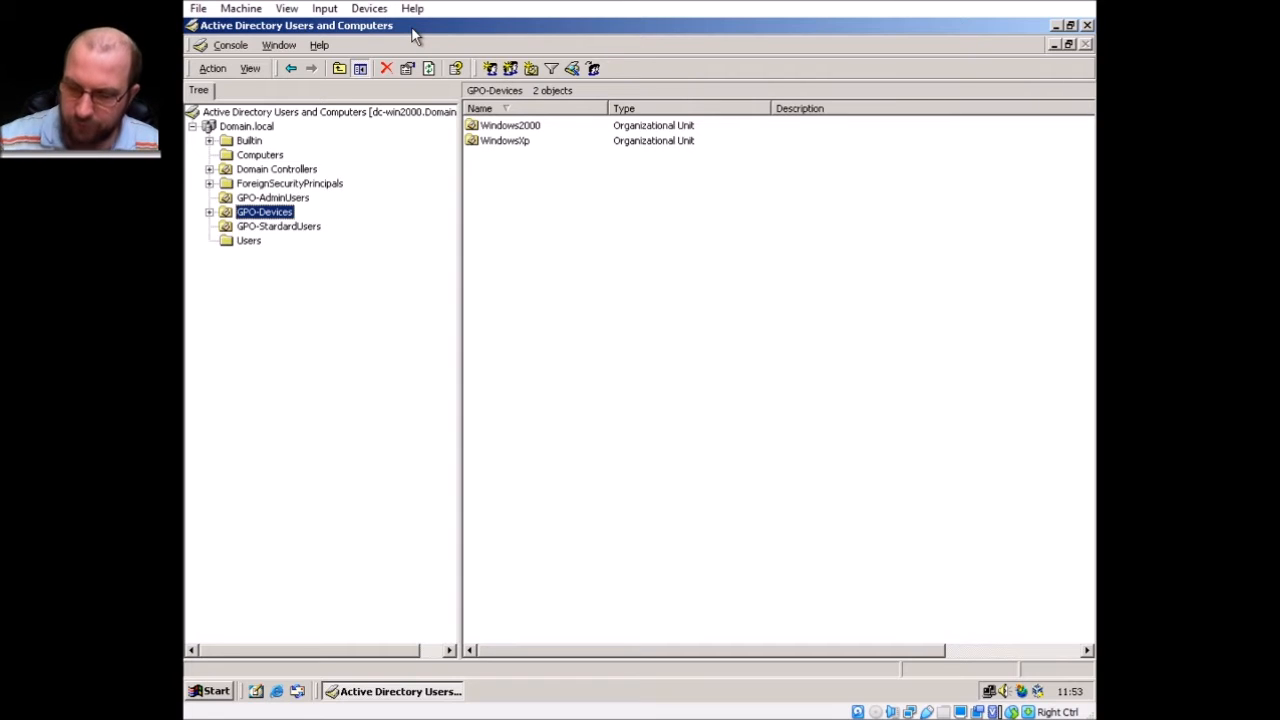
right_click(265, 126)
click(337, 321)
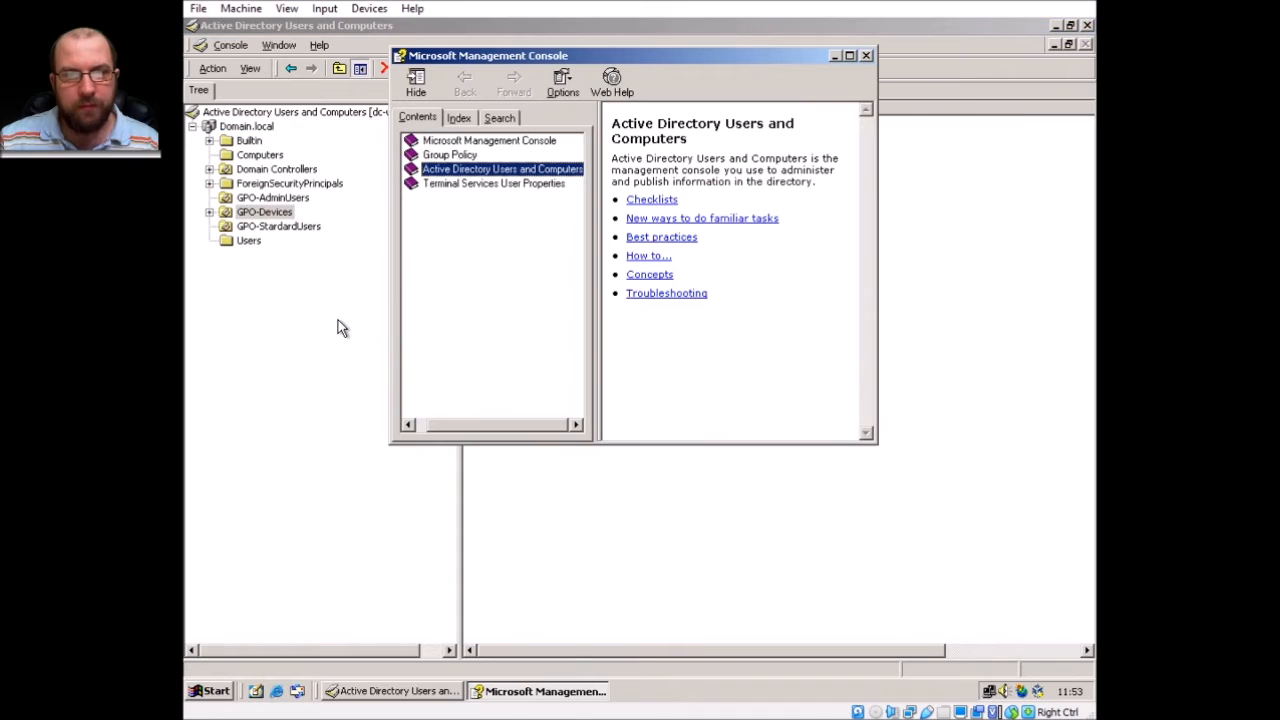
click(866, 55)
right_click(246, 127)
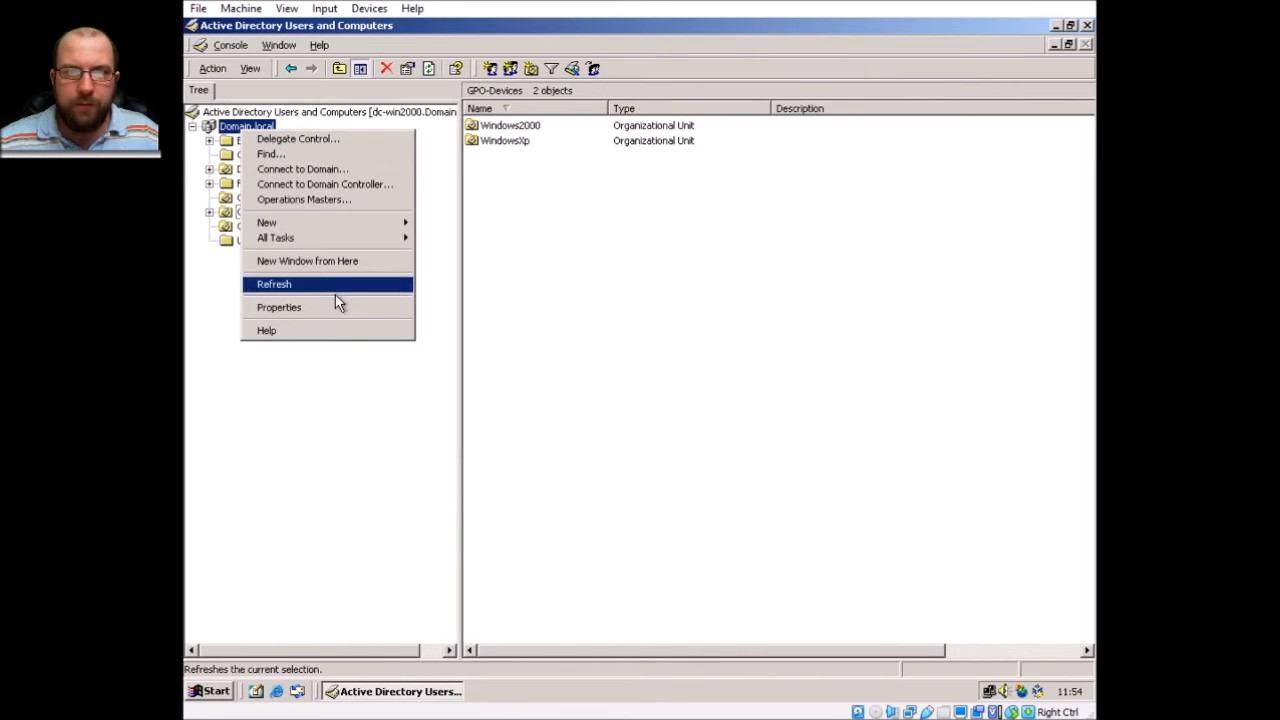
click(335, 306)
click(352, 73)
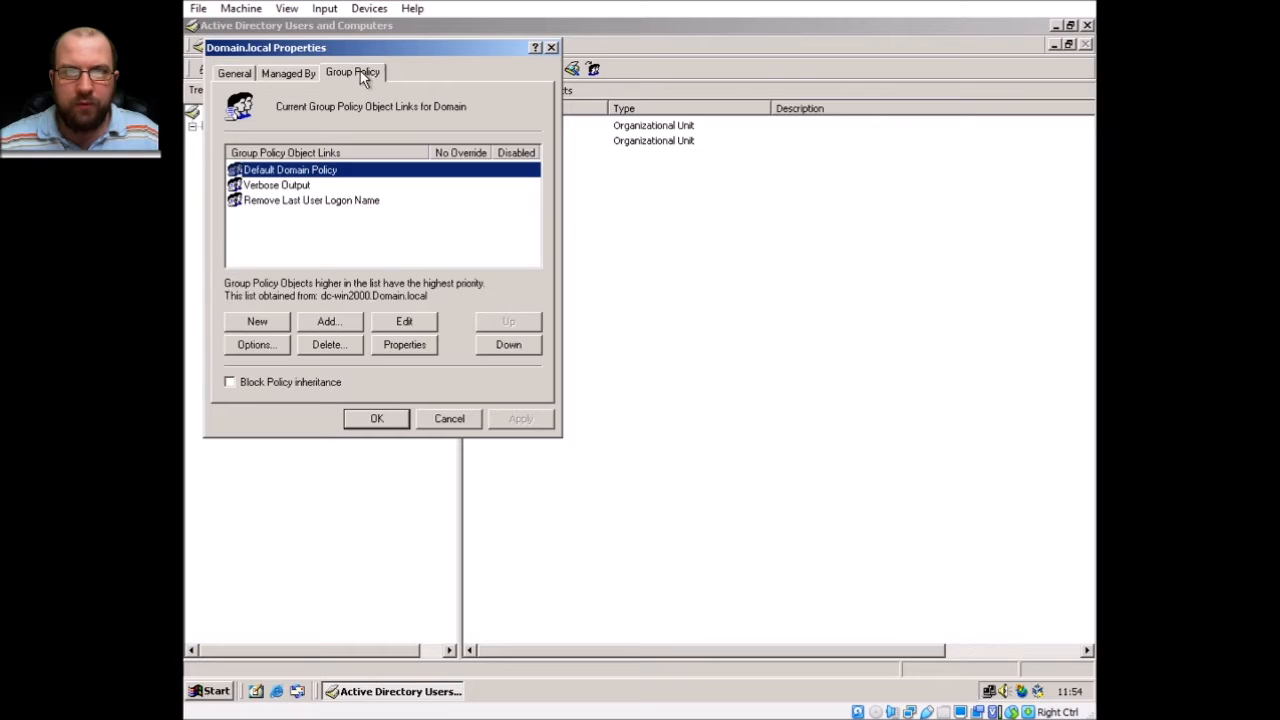
Check the Default Domain Policy's properties, then open it in the Group Policy editor.
drag(372, 47, 687, 179)
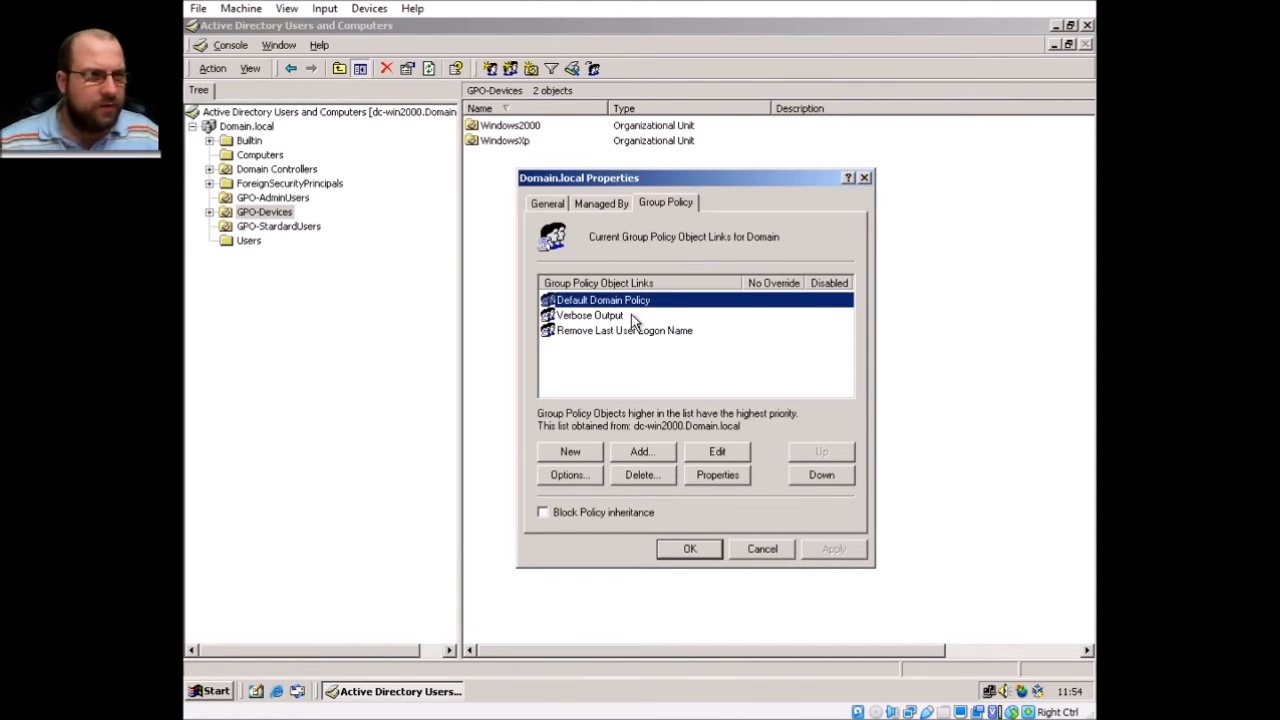
click(730, 478)
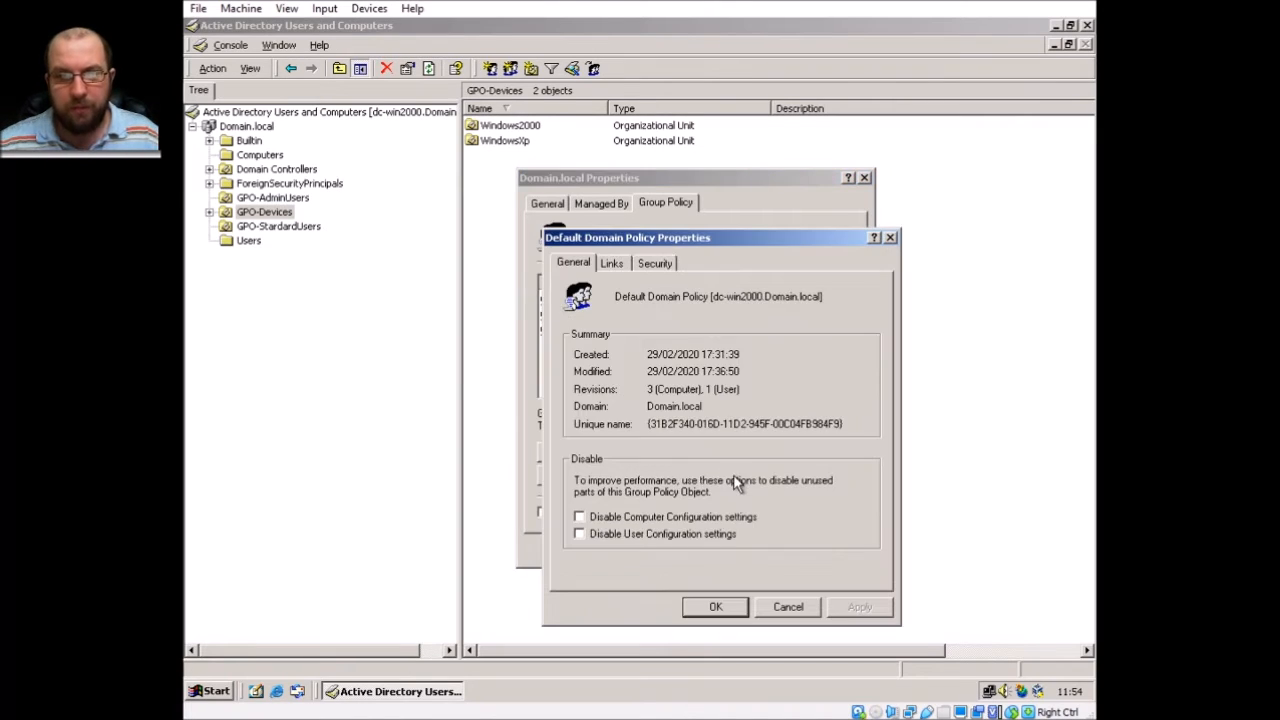
key(Escape)
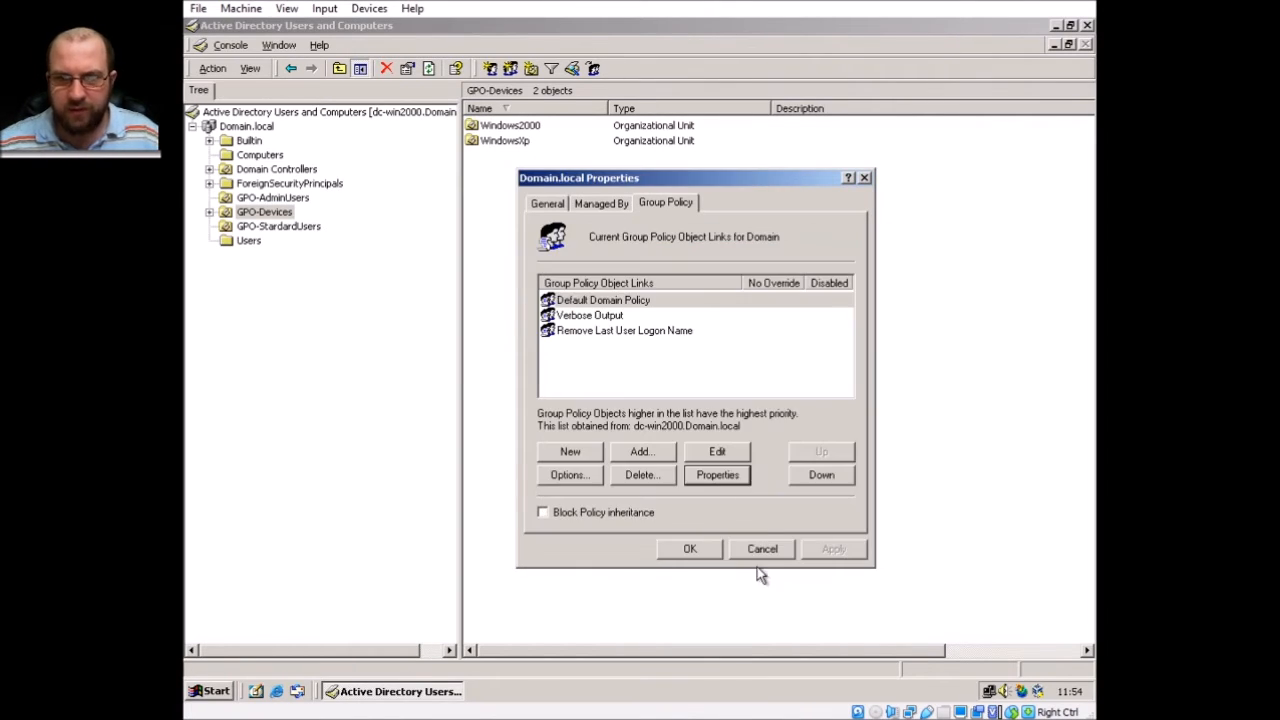
click(698, 455)
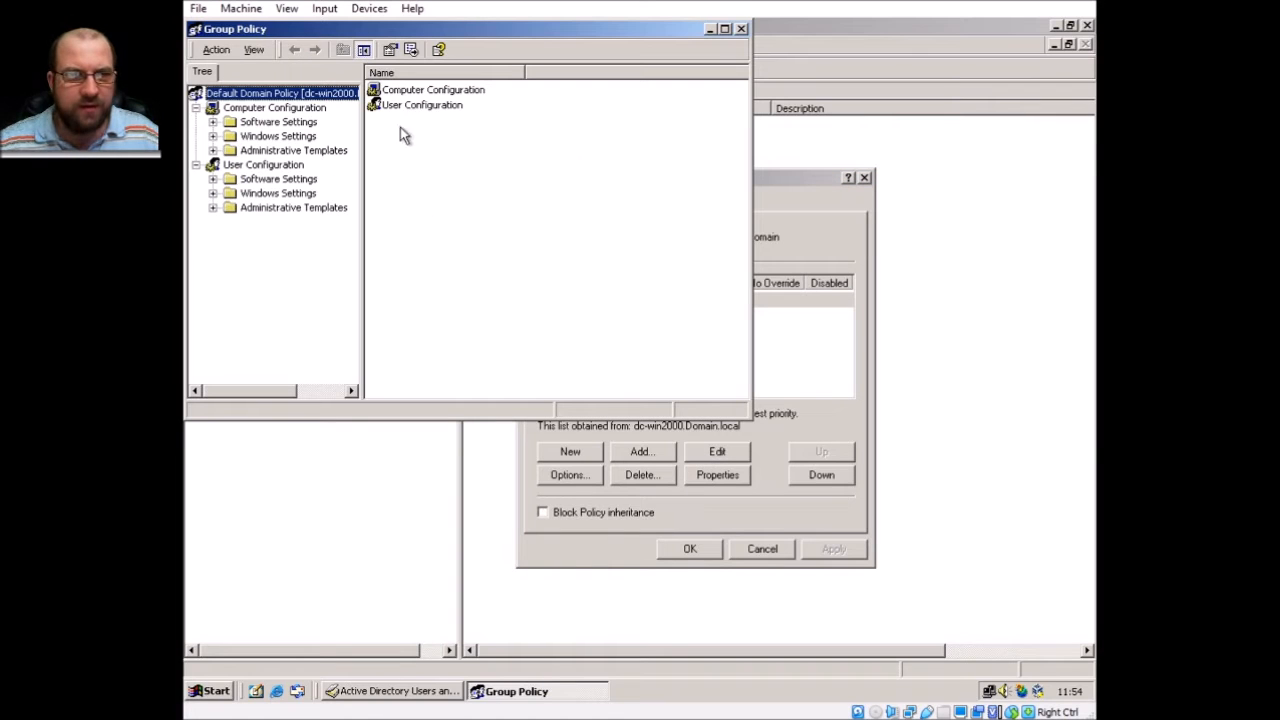
Browse User Configuration's Administrative Templates, Security Settings and Remote Installation Services, then close the editor.
click(212, 207)
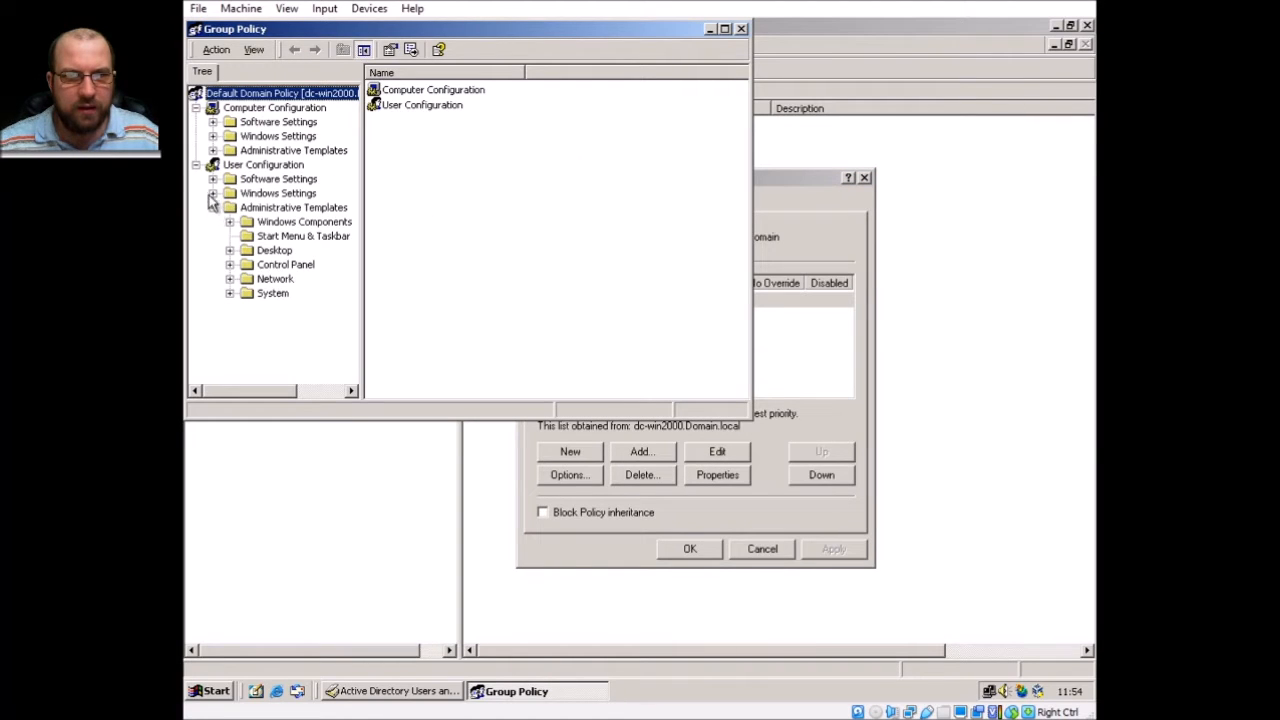
click(212, 194)
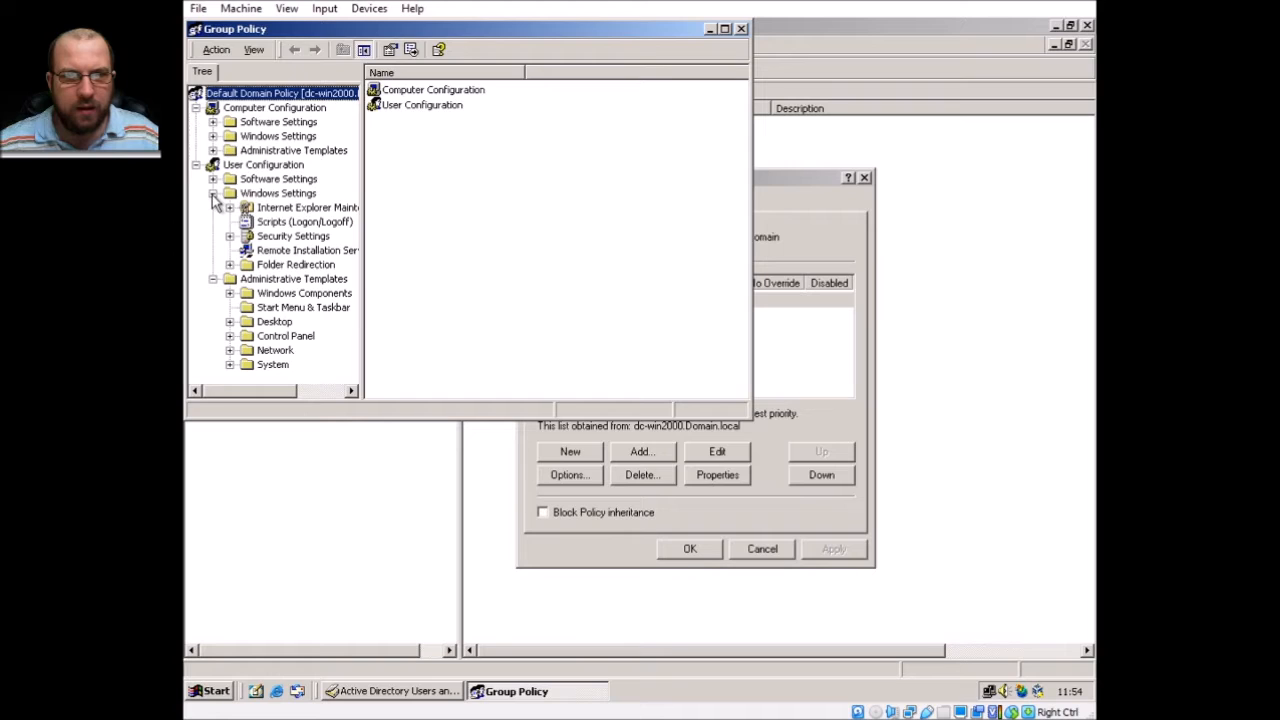
click(270, 237)
click(230, 237)
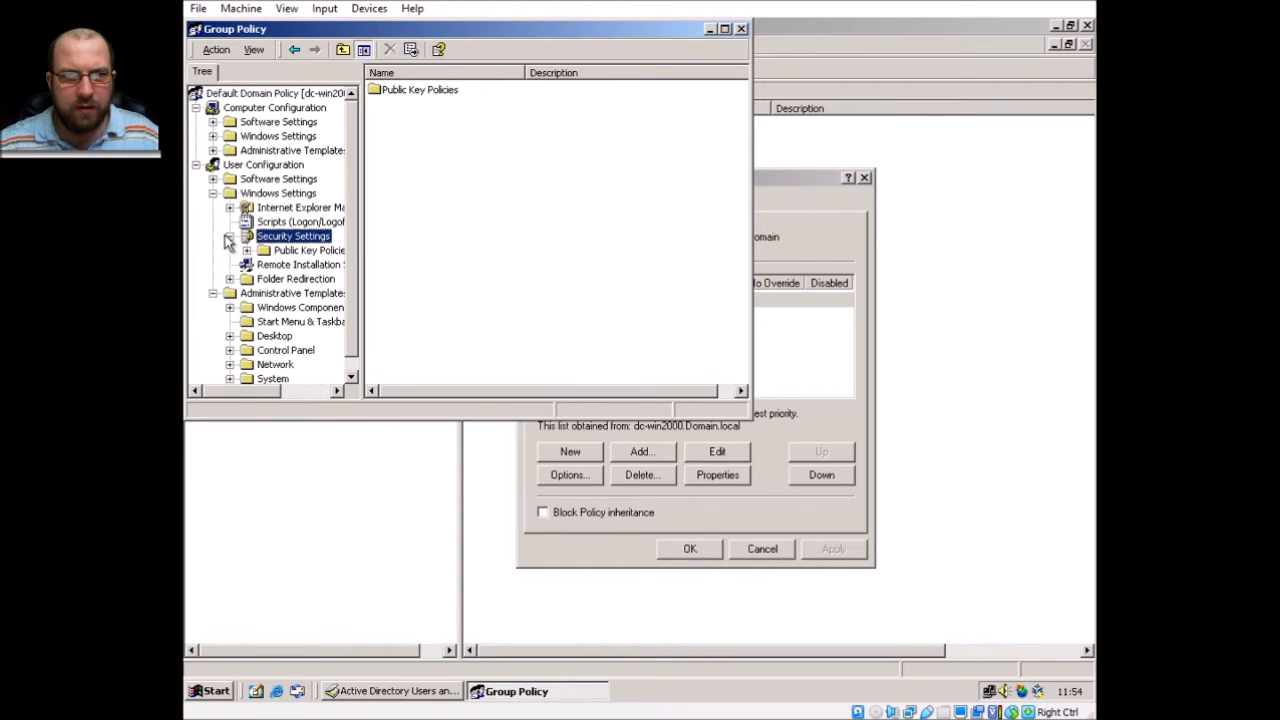
click(246, 250)
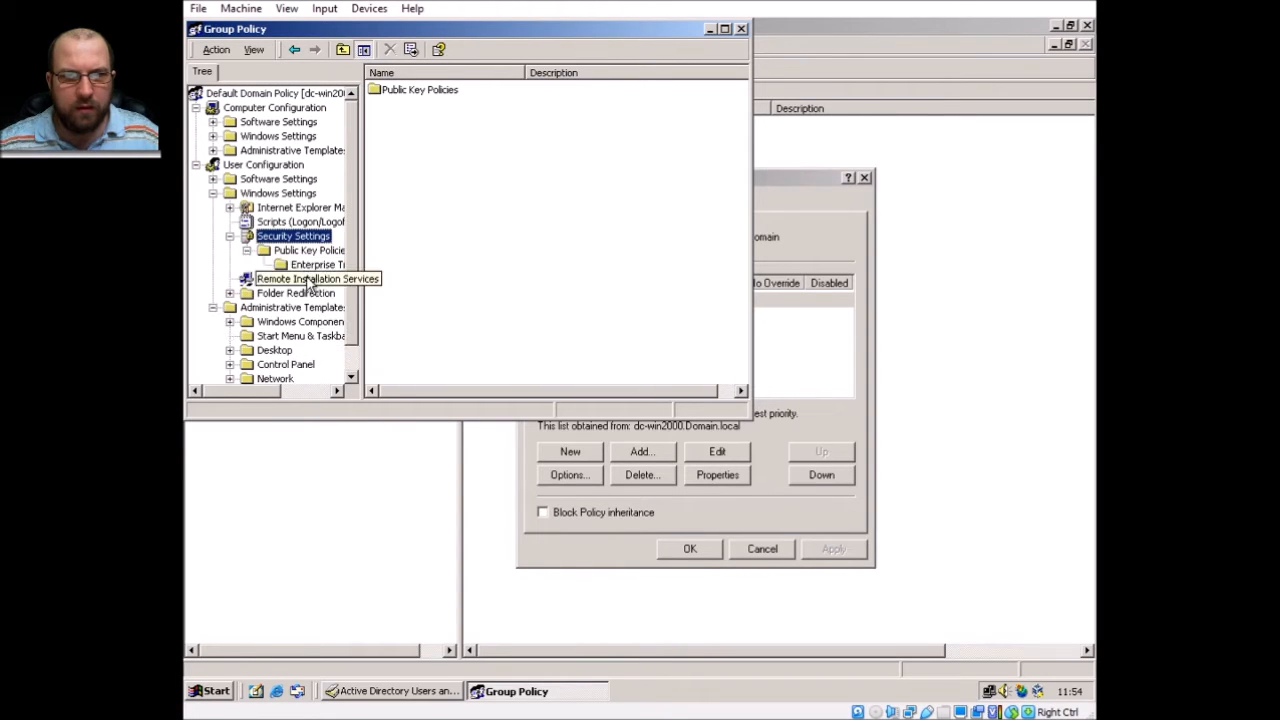
click(292, 278)
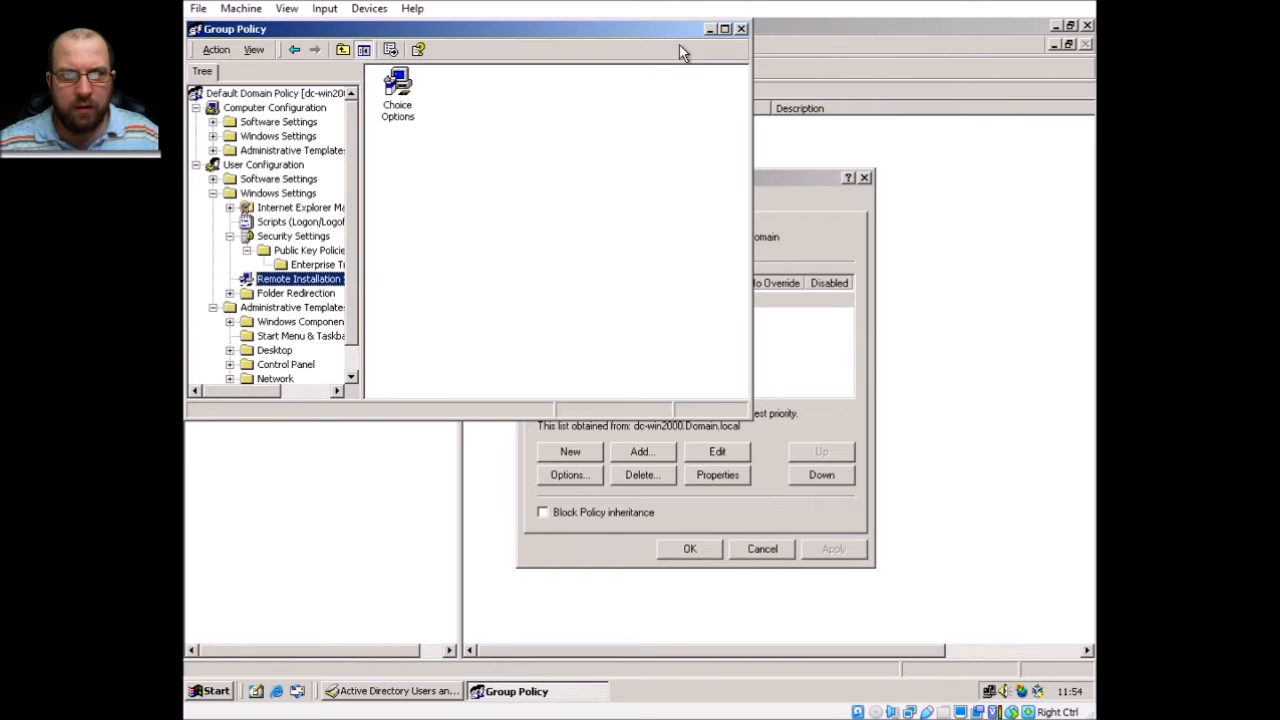
click(741, 29)
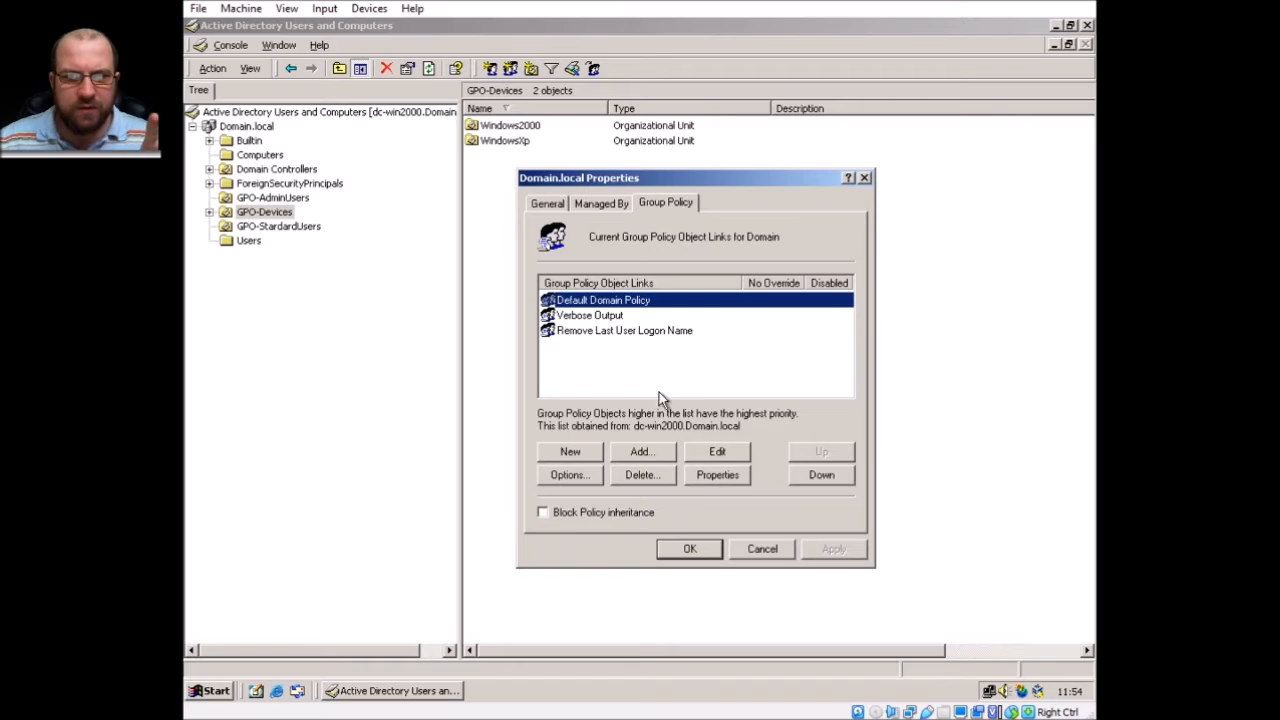
click(574, 478)
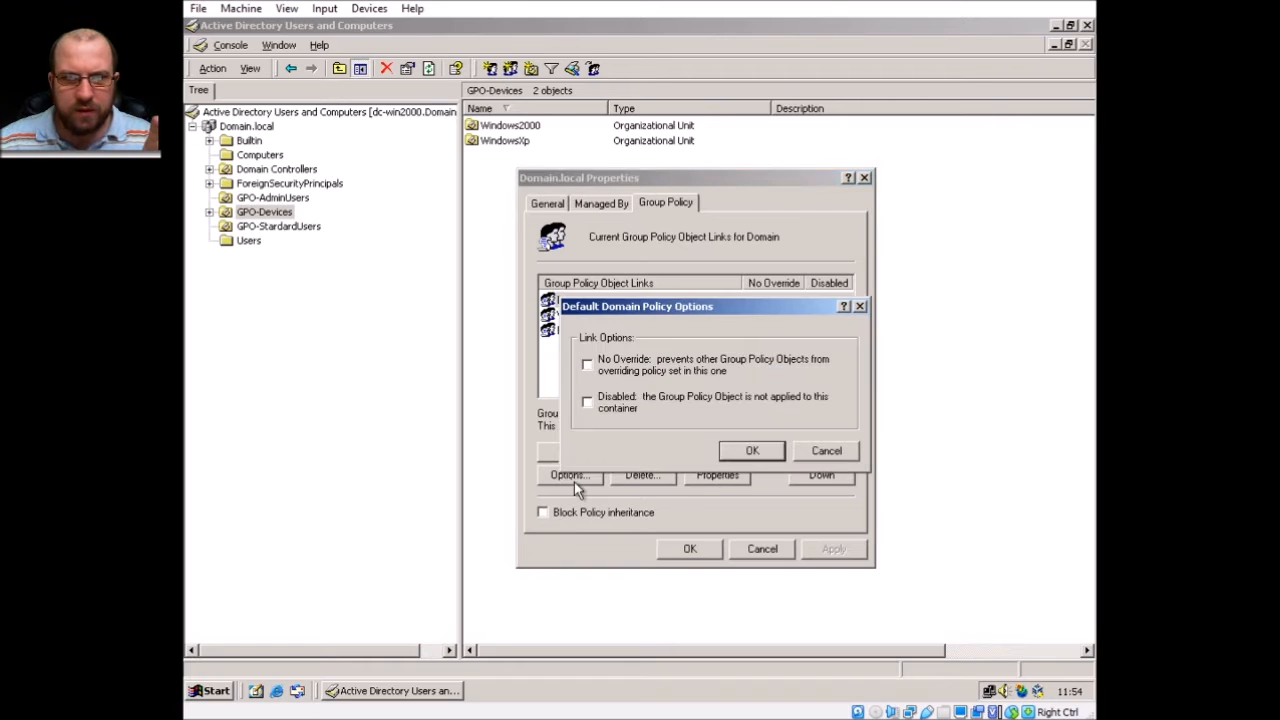
click(833, 452)
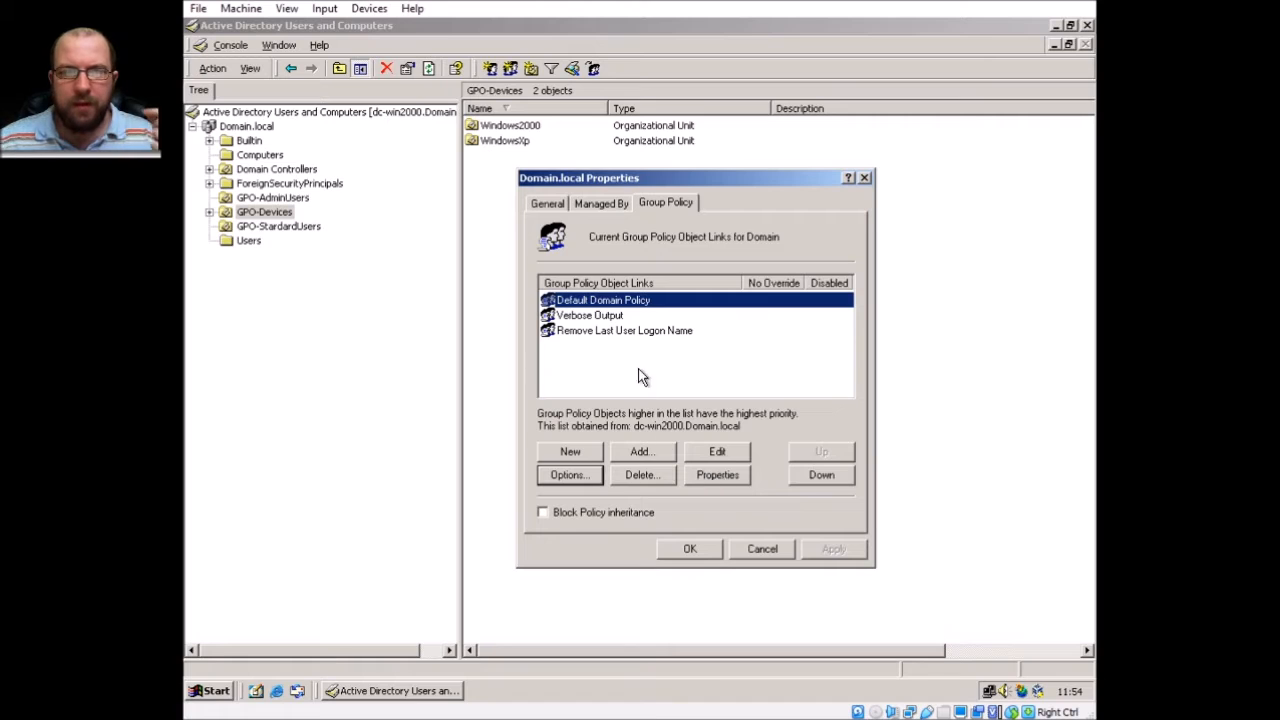
click(576, 366)
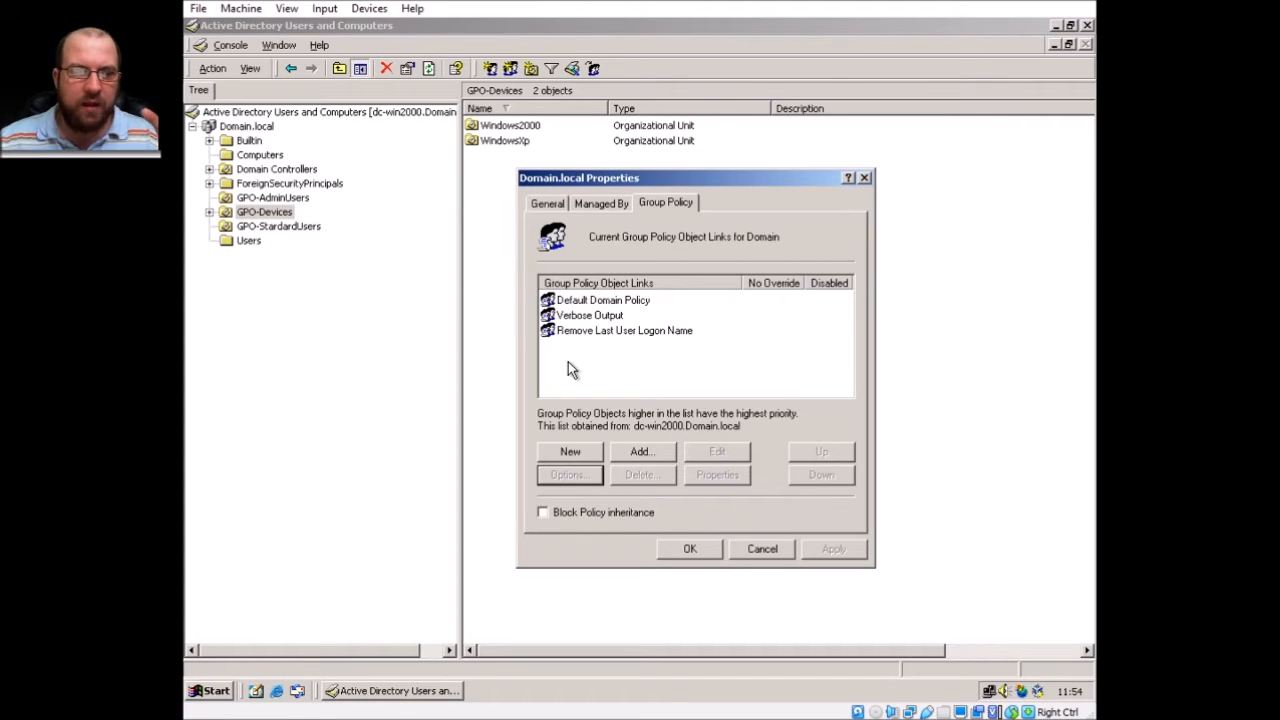
click(590, 316)
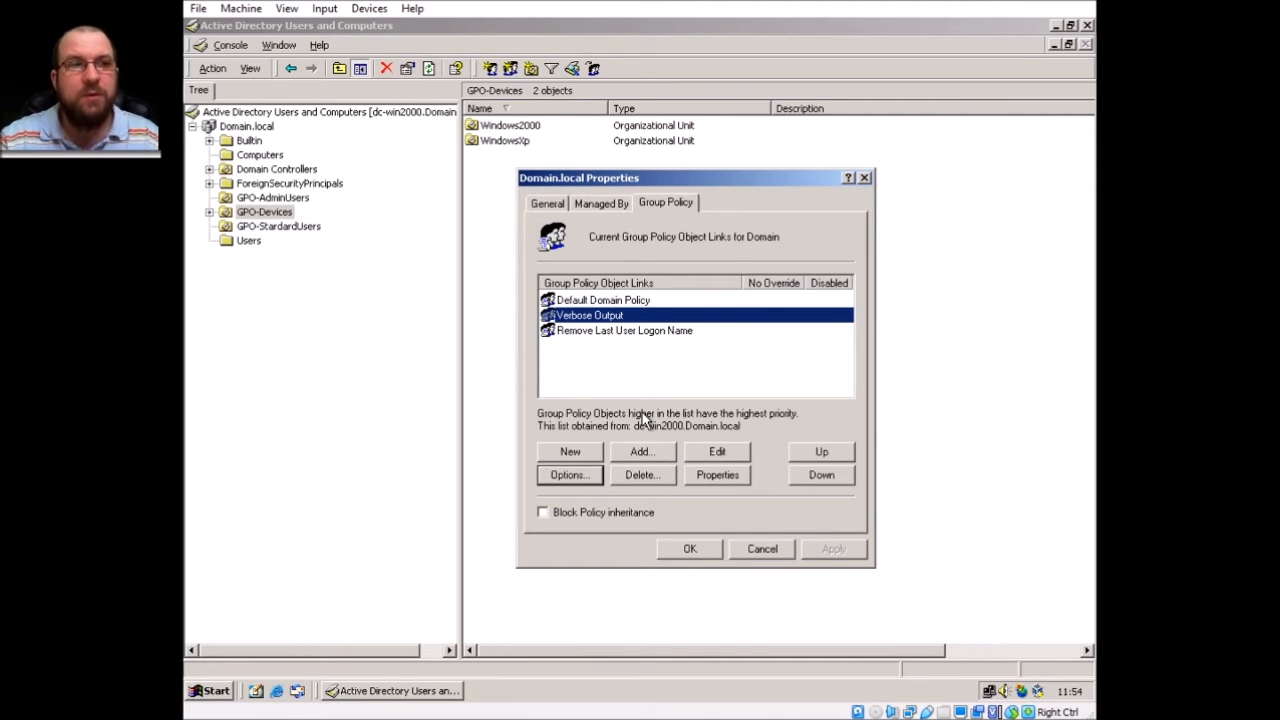
Select the Verbose Output and Remove Last User Logon Name links, then close Domain.local's properties with OK.
click(757, 318)
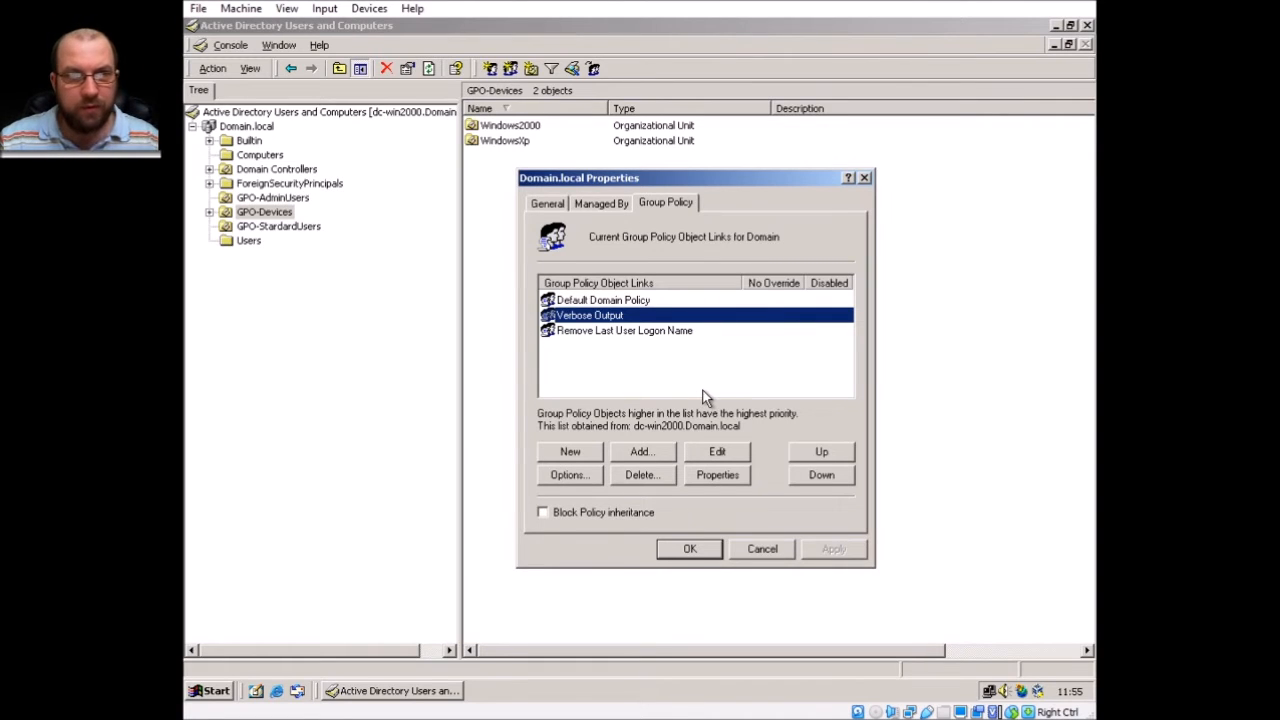
click(658, 334)
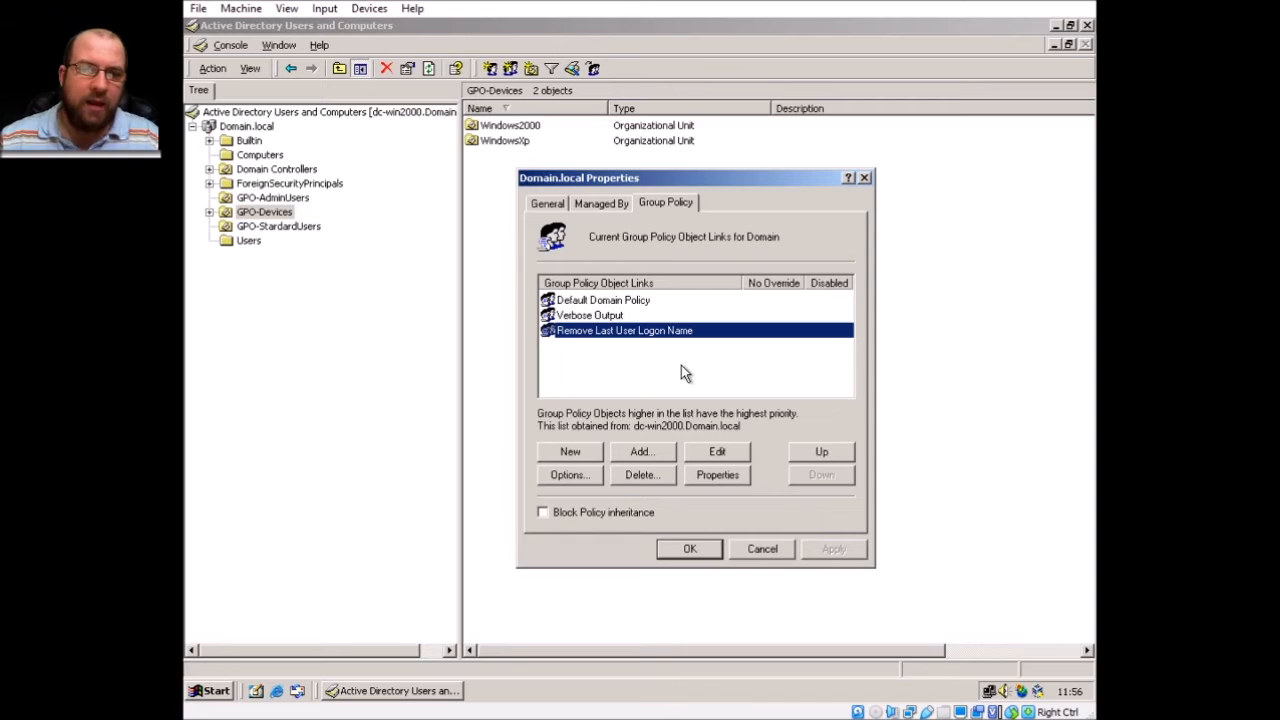
click(672, 550)
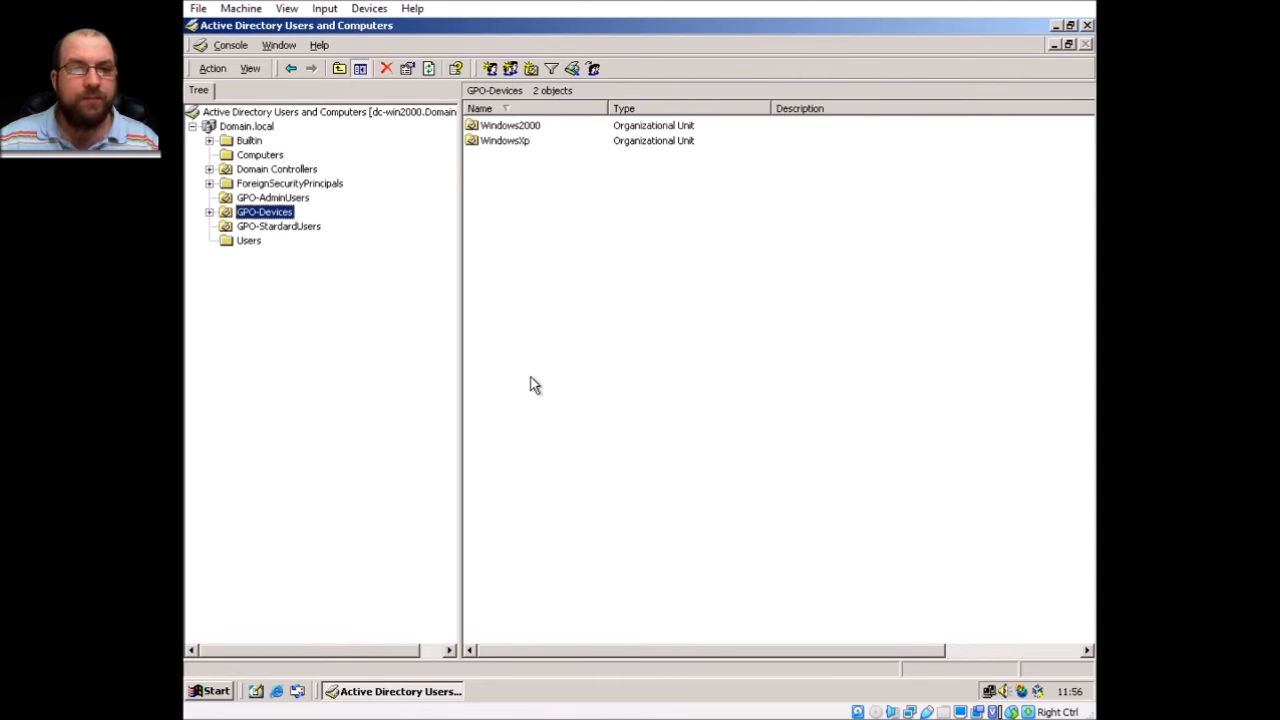
Show the Computers container, expand GPO-Devices, and select the CLI2000 computer.
click(262, 157)
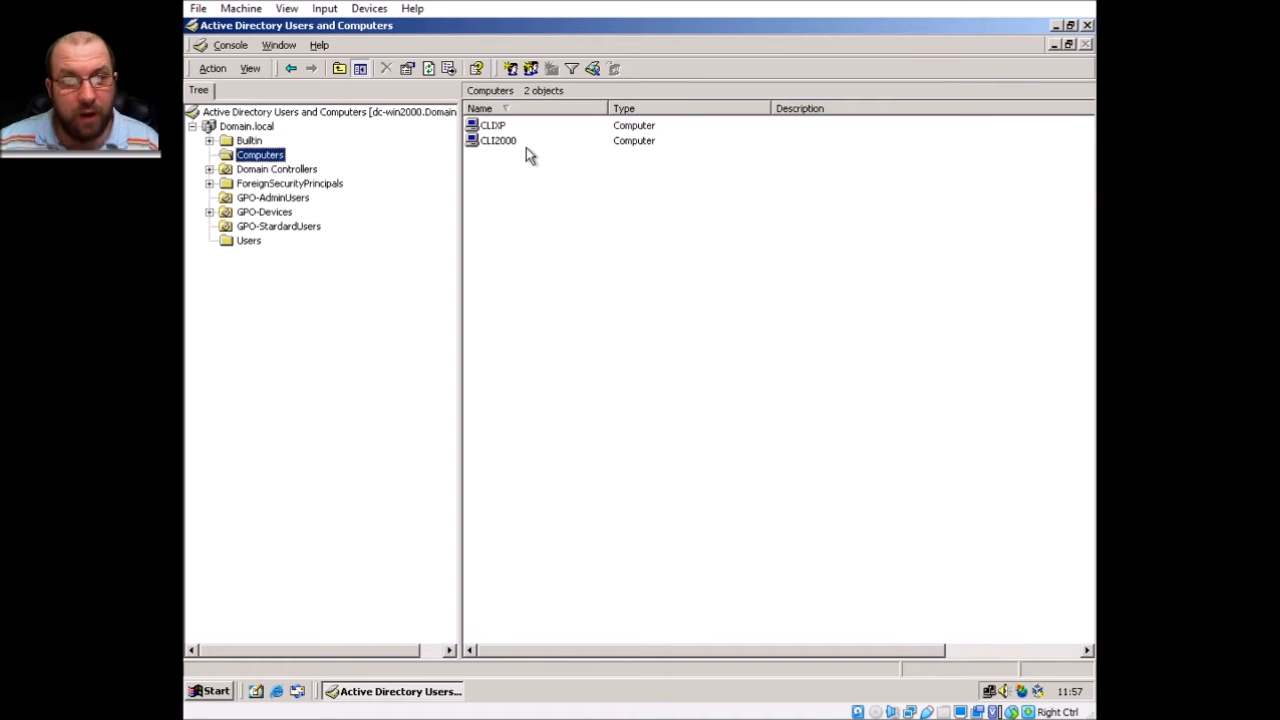
click(487, 141)
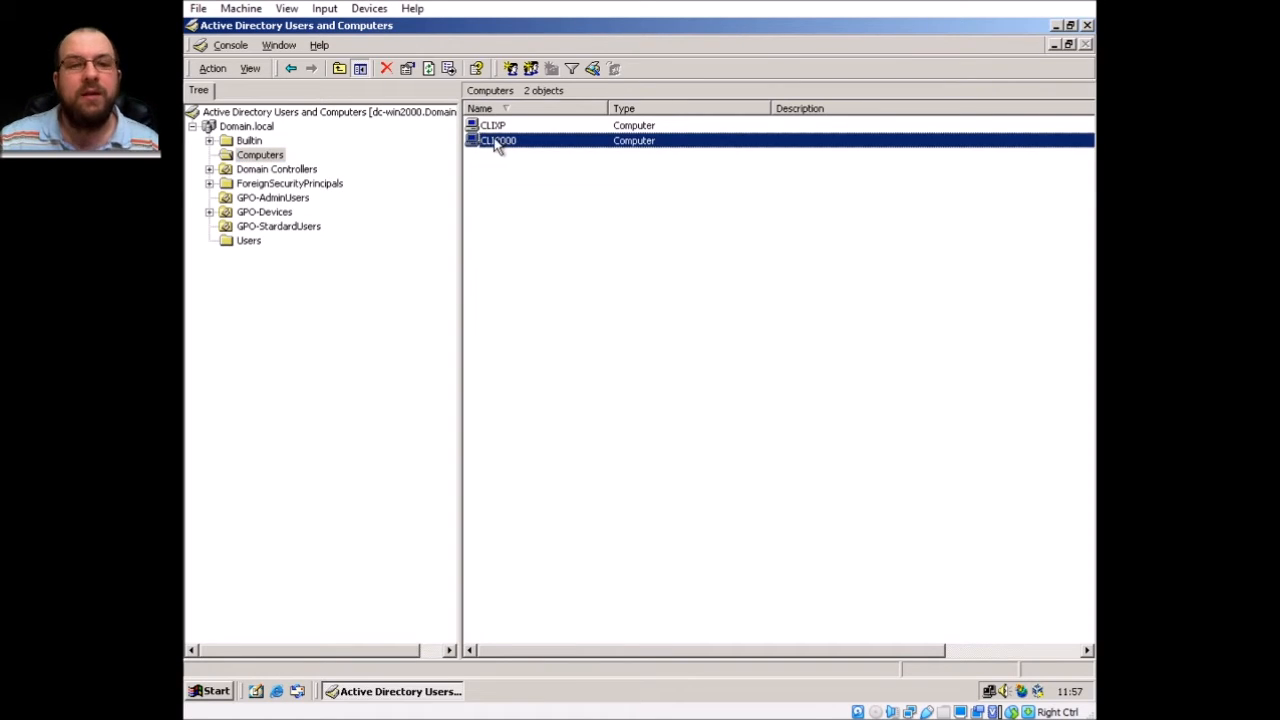
click(209, 213)
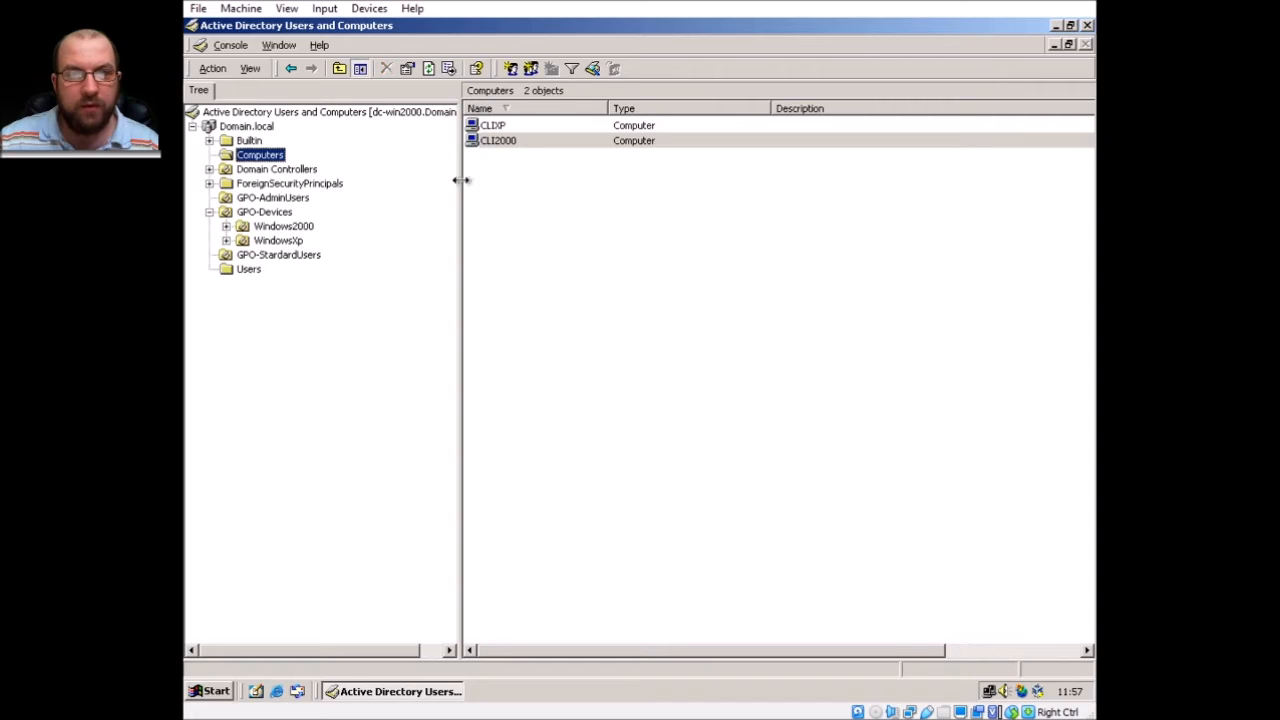
click(491, 141)
click(491, 143)
Move the CLI2000 computer into the GPO-Devices\Windows2000 OU.
right_click(491, 143)
click(600, 176)
click(500, 141)
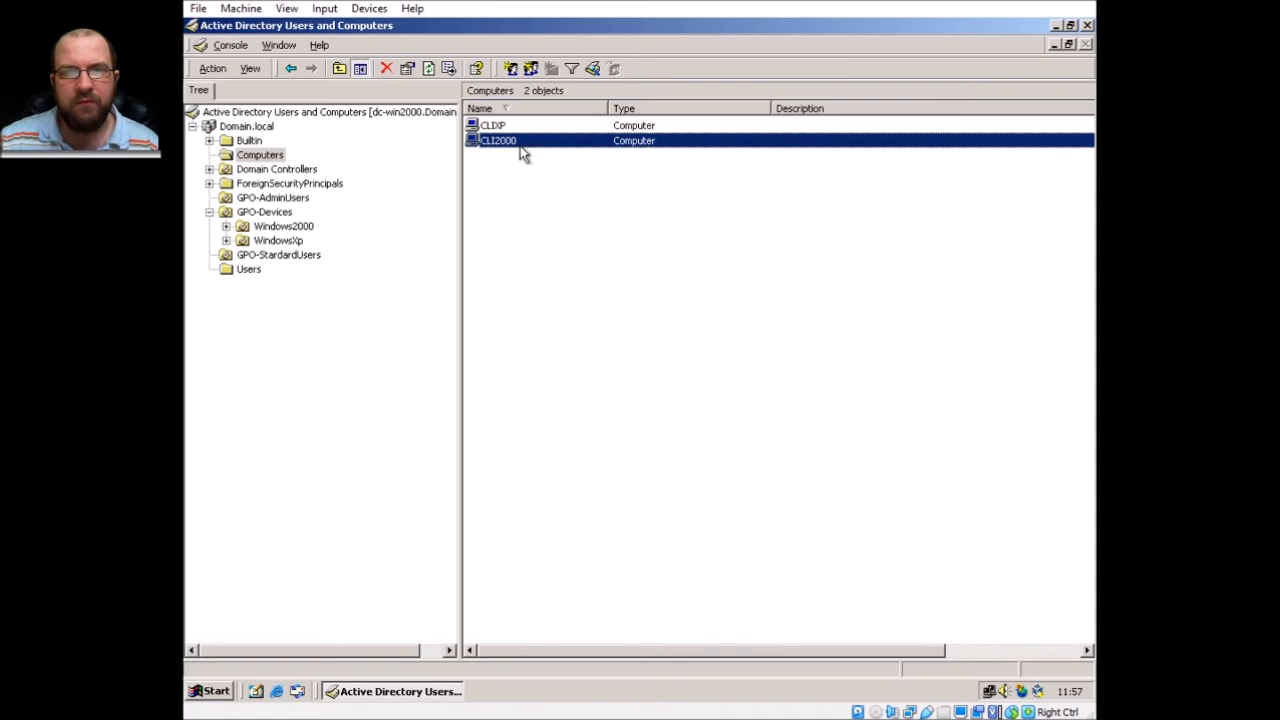
right_click(500, 143)
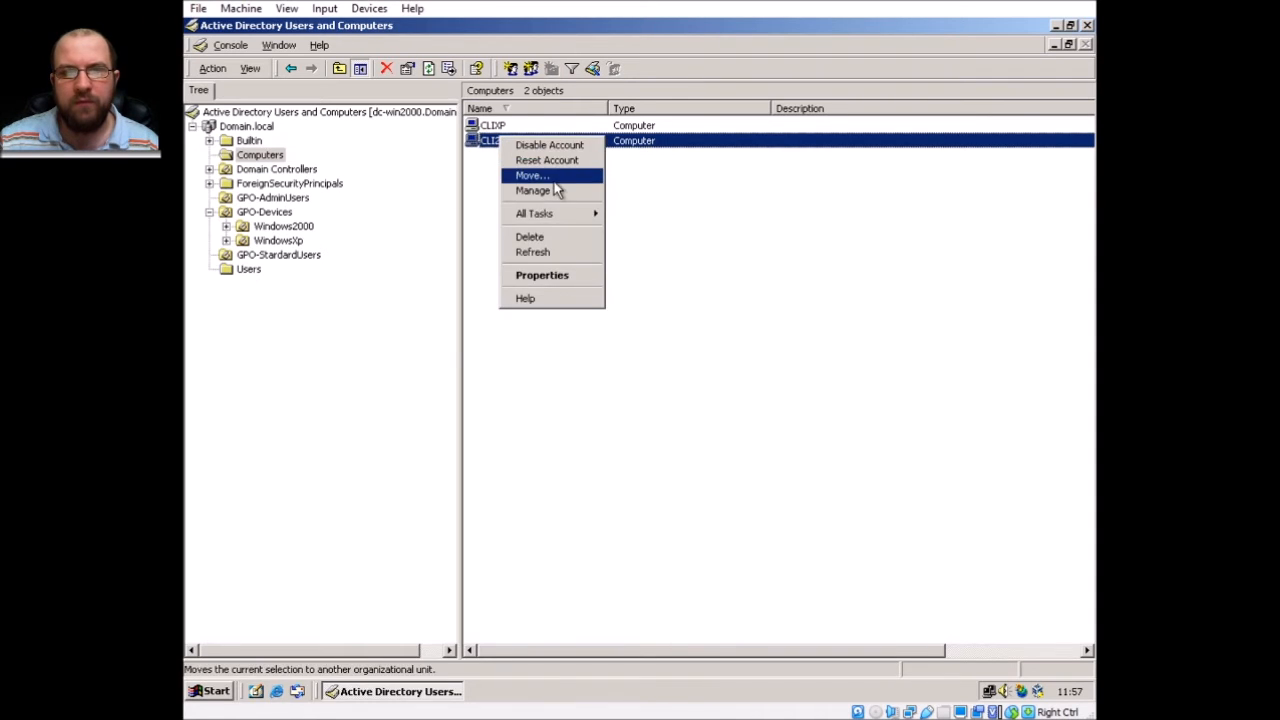
click(554, 178)
drag(367, 75, 633, 204)
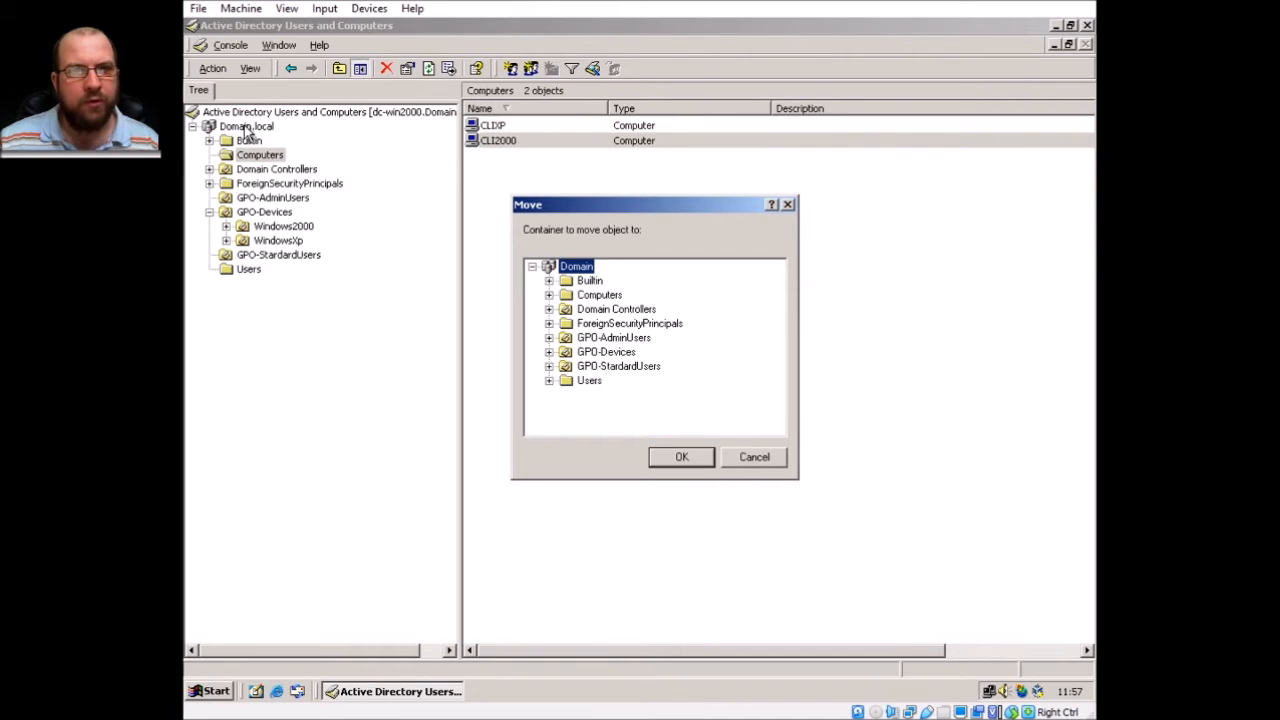
click(548, 352)
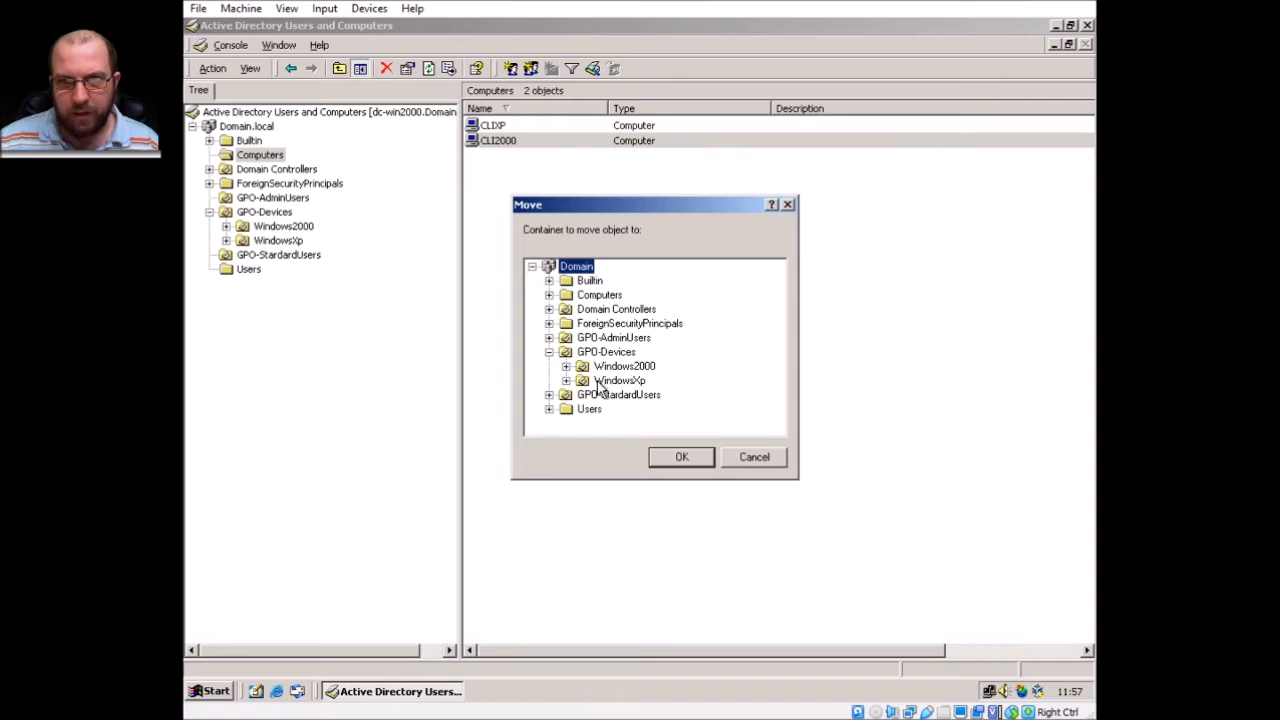
click(615, 367)
click(682, 458)
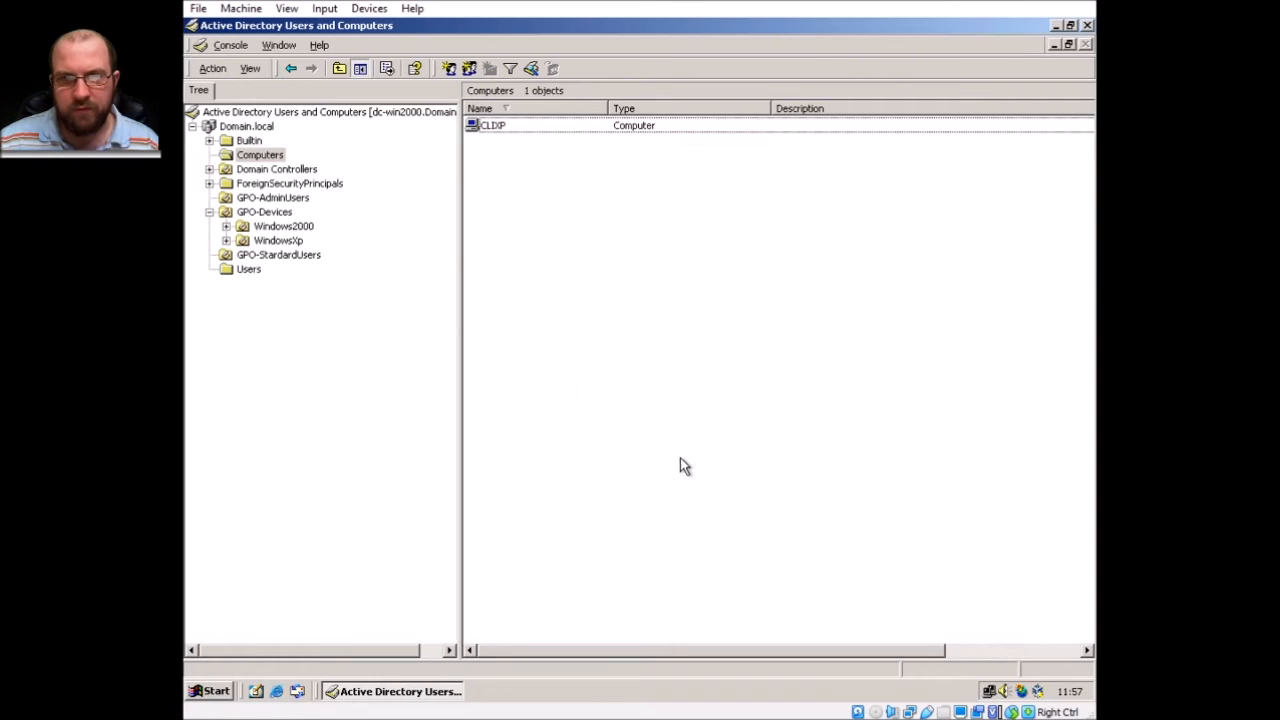
Move CLIXP into the GPO-Devices\WindowsXp OU, then view the Windows2000 OU's contents.
click(485, 127)
right_click(494, 126)
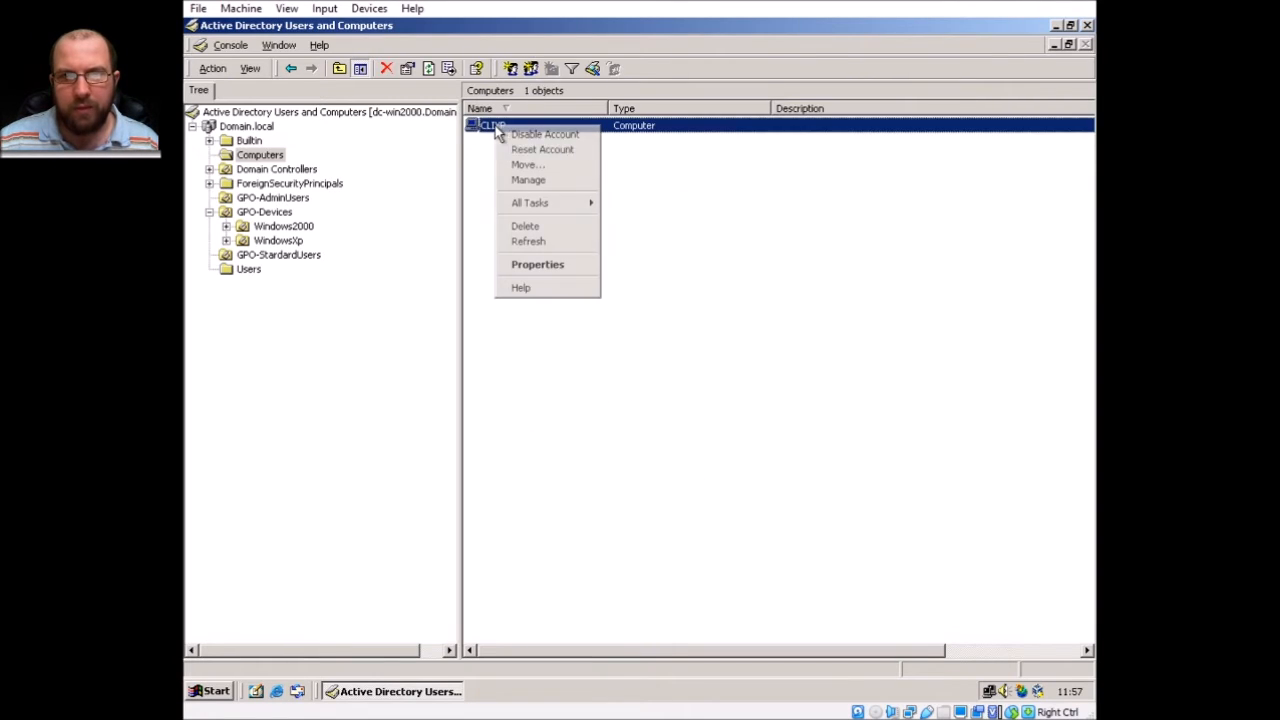
click(543, 167)
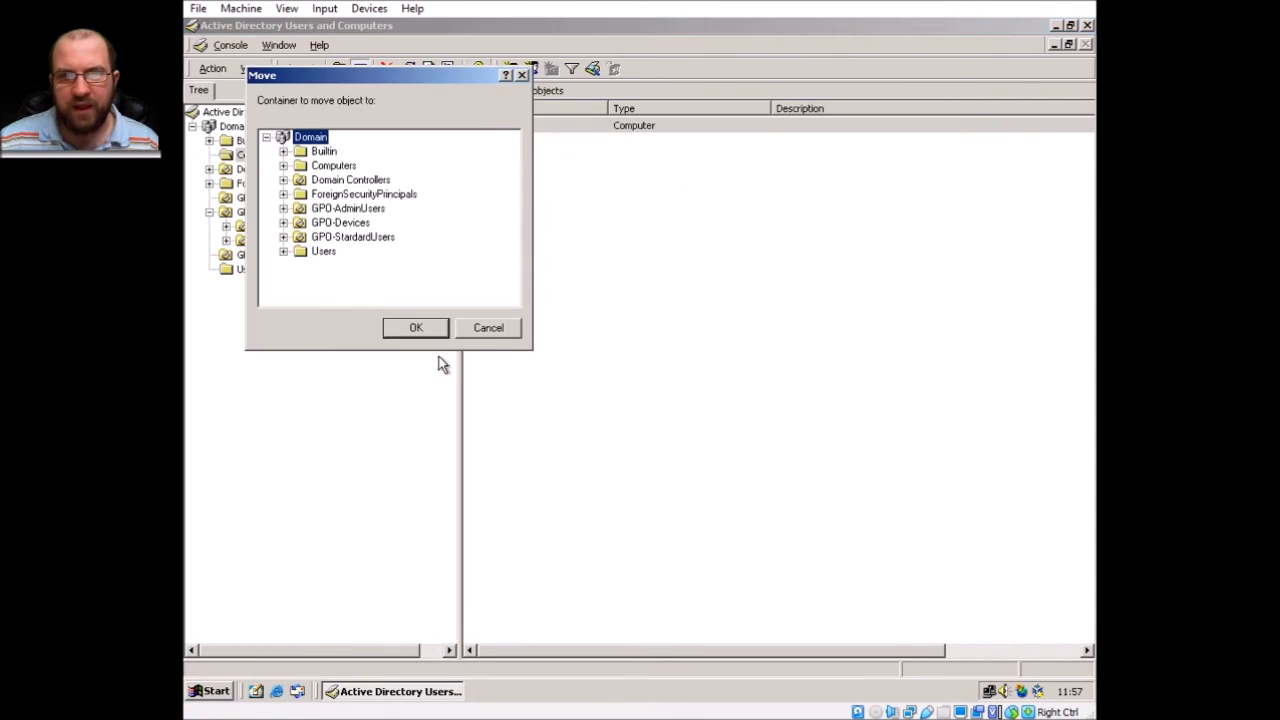
click(285, 223)
click(352, 251)
click(416, 328)
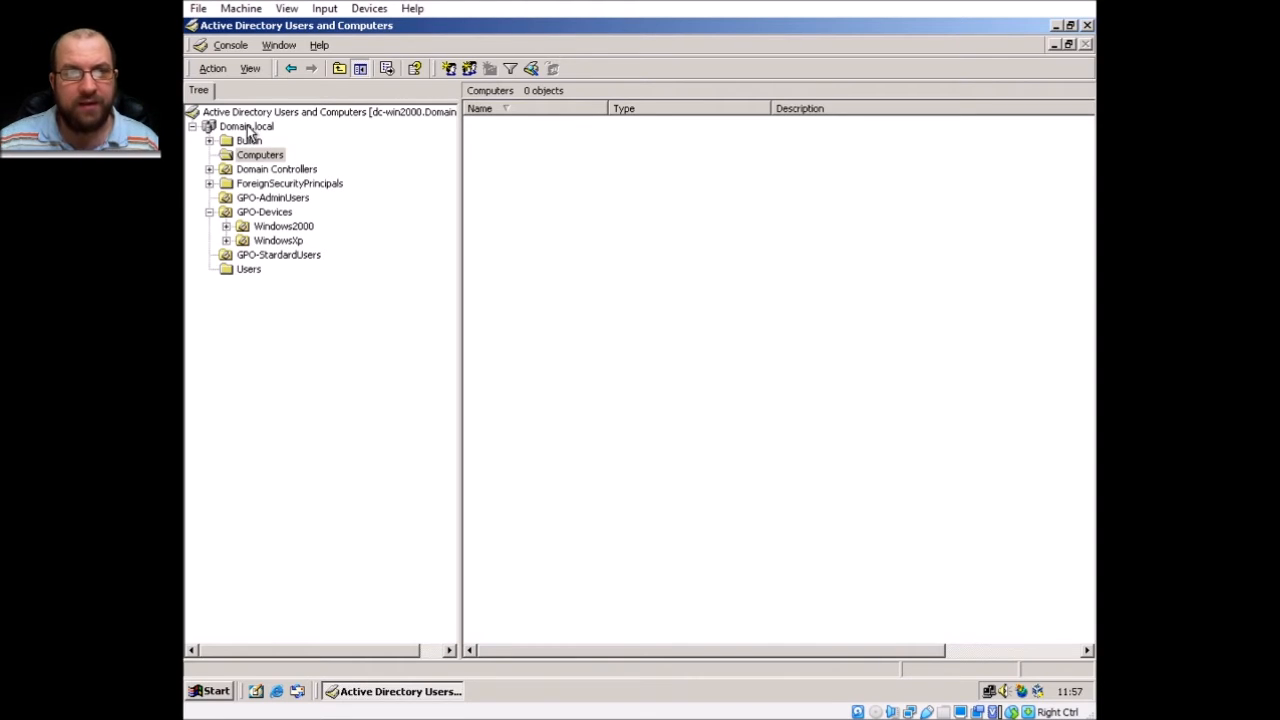
click(266, 228)
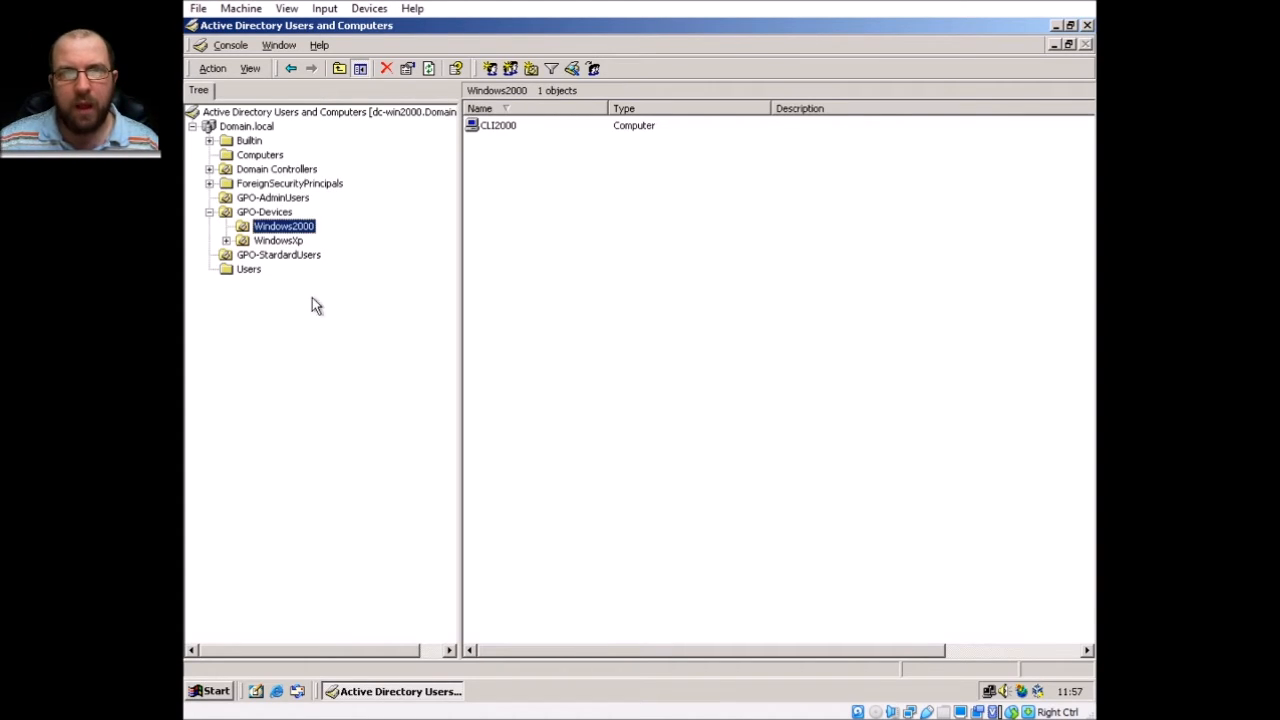
On the WindowsXp OU's Group Policy tab, create a linked GPO named 'Install 7-Zip'.
right_click(291, 244)
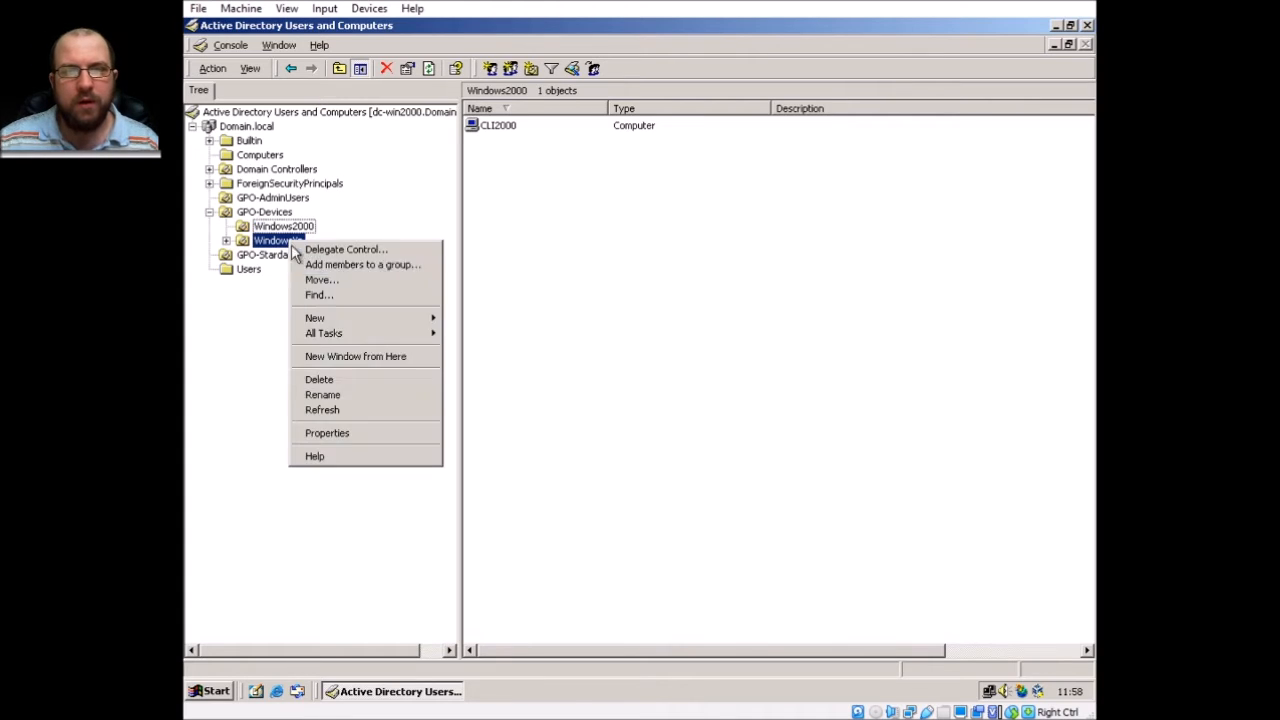
click(372, 434)
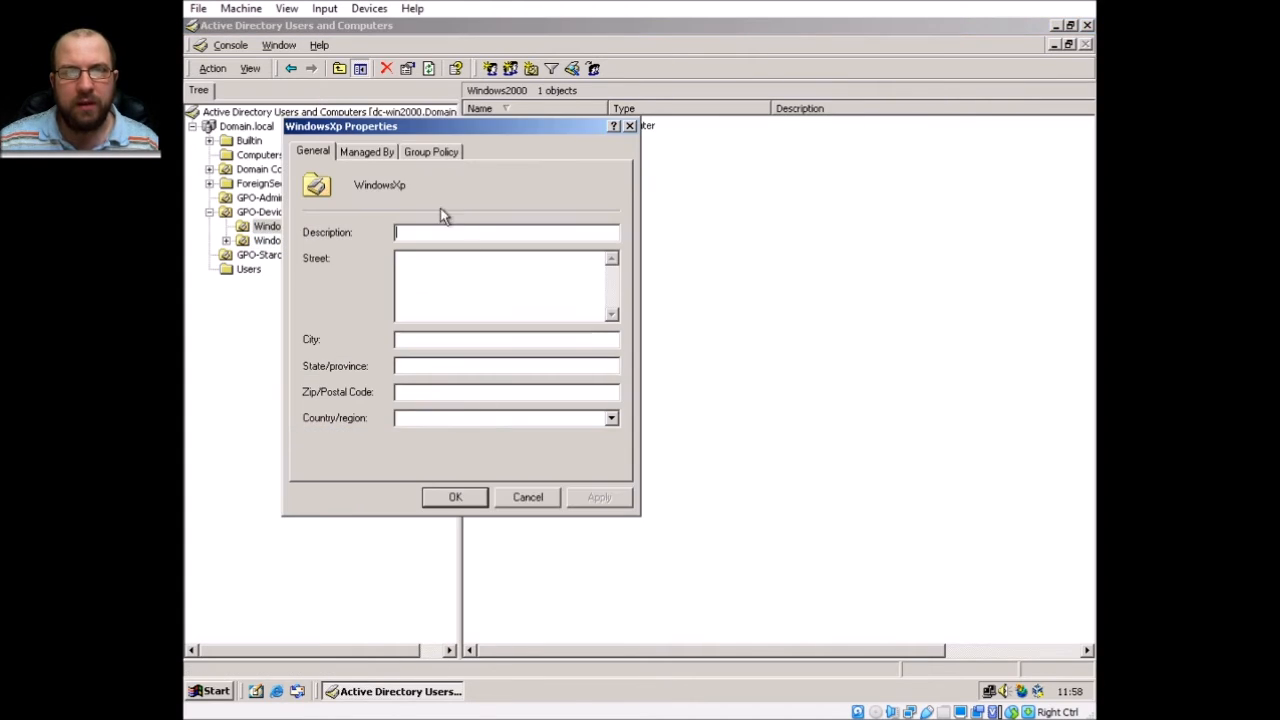
click(428, 155)
drag(417, 127, 703, 172)
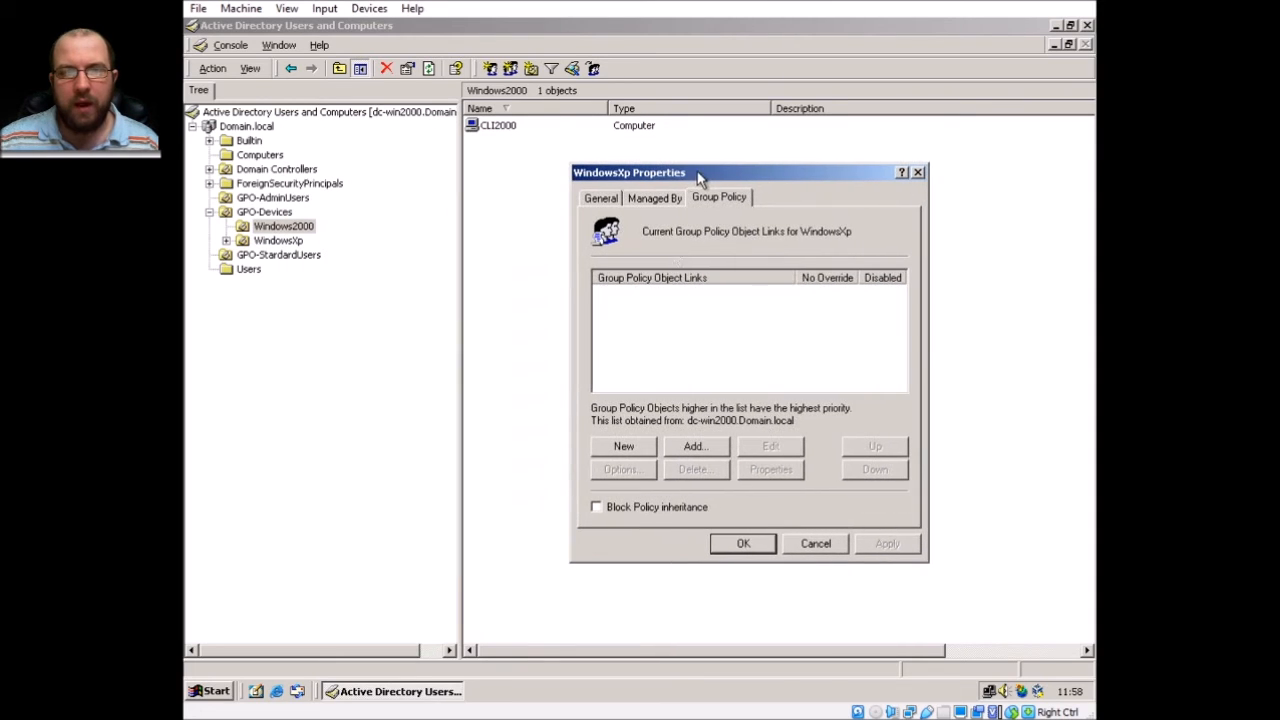
click(626, 449)
text(Install 7)
text(Zip)
click(641, 295)
text(-)
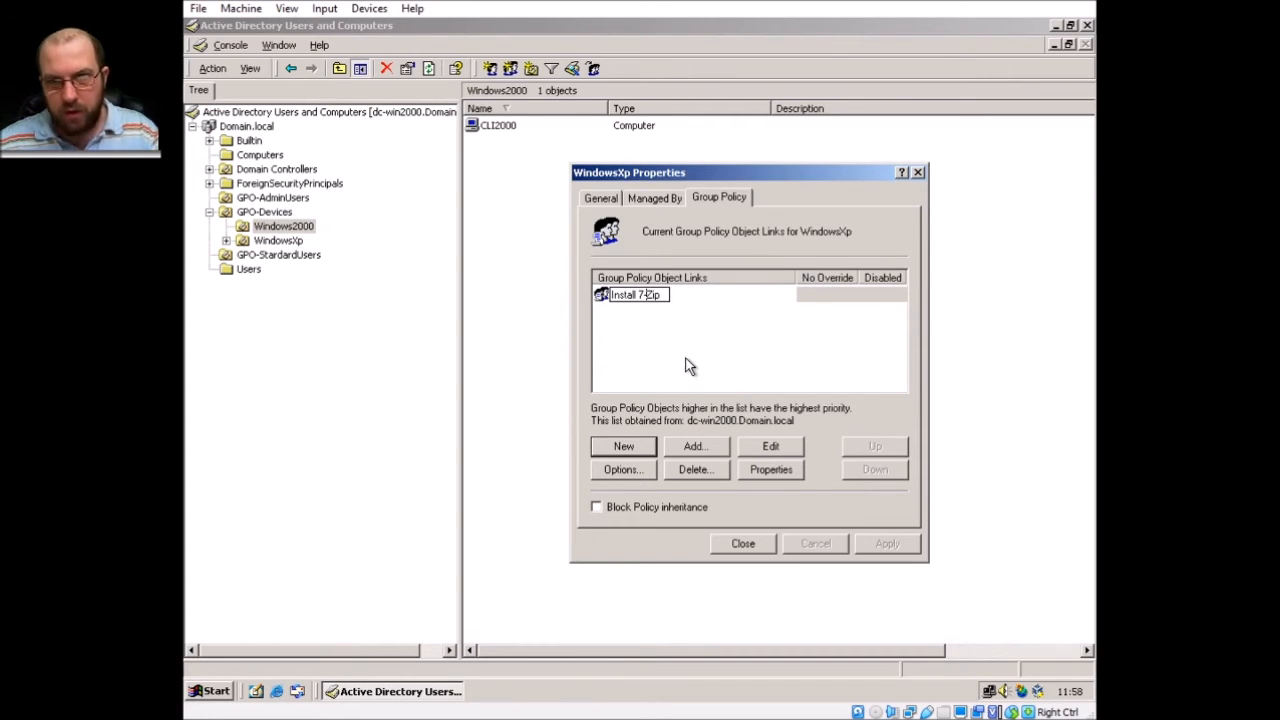
key(Return)
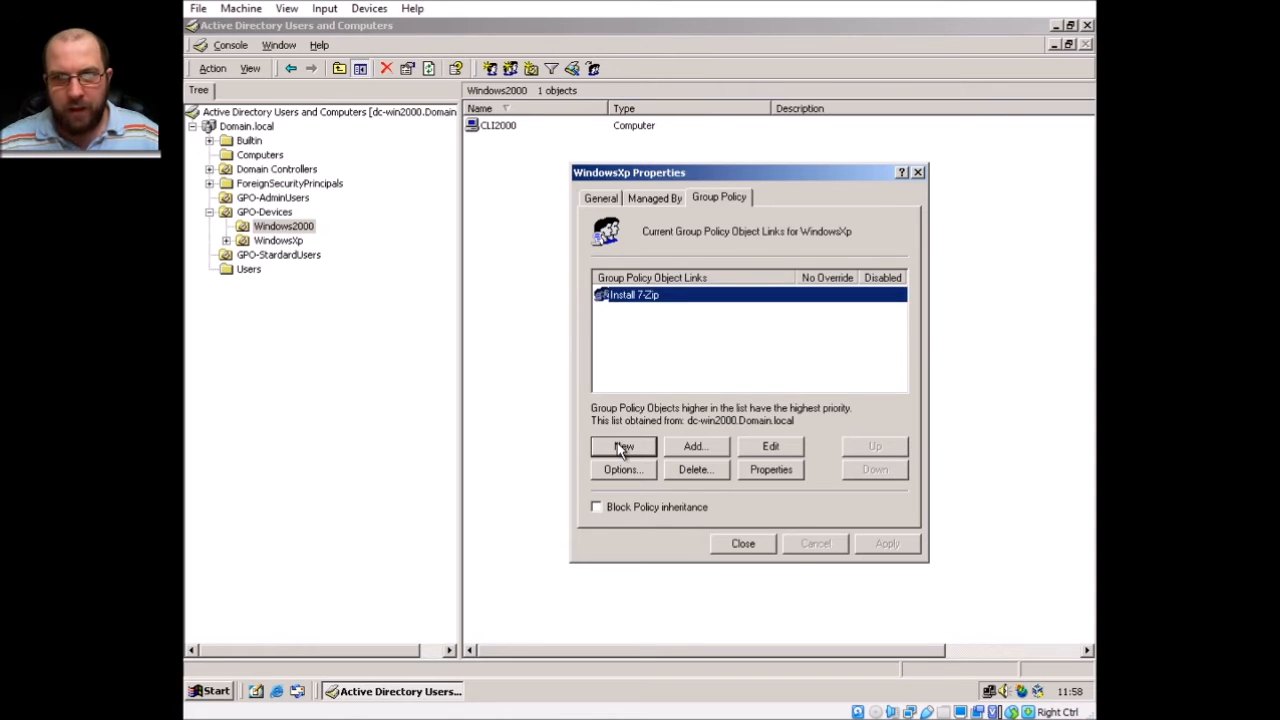
Create a second linked GPO named 'Install Adobe Reader'.
click(623, 450)
text(Install A)
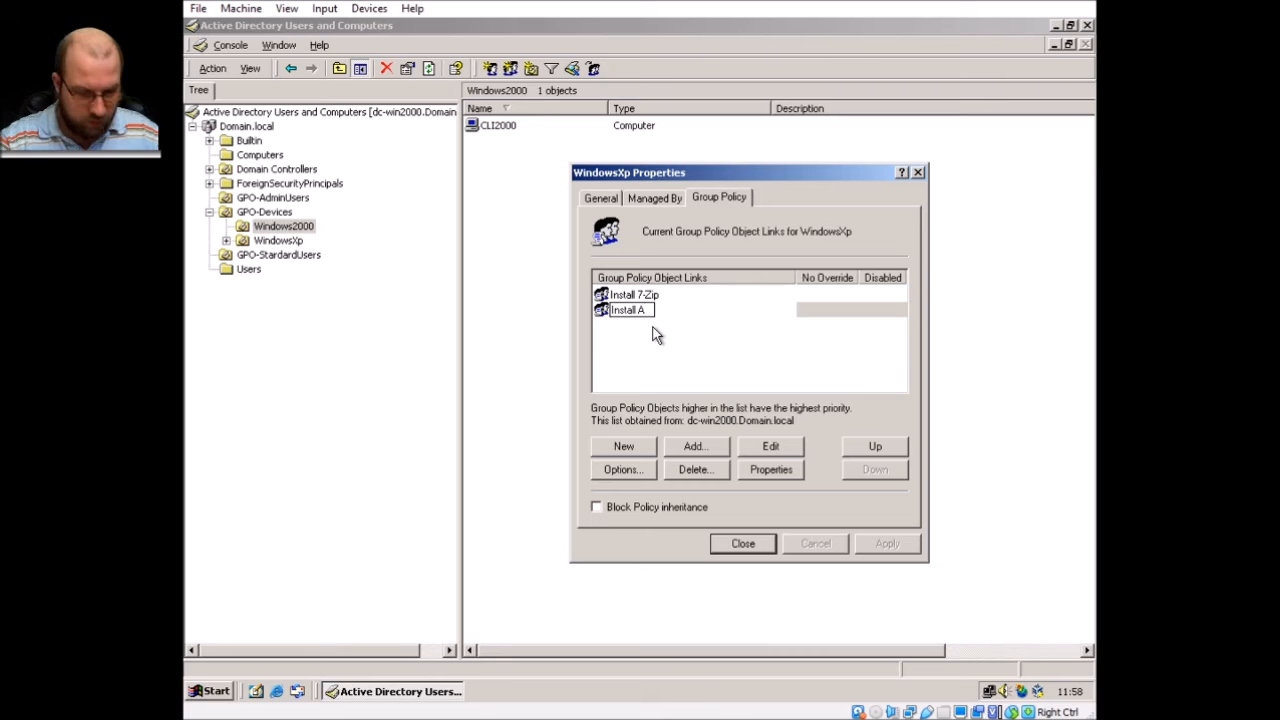
text(dobe ERead)
key(BackSpace)
key(BackSpace)
key(BackSpace)
key(BackSpace)
key(BackSpace)
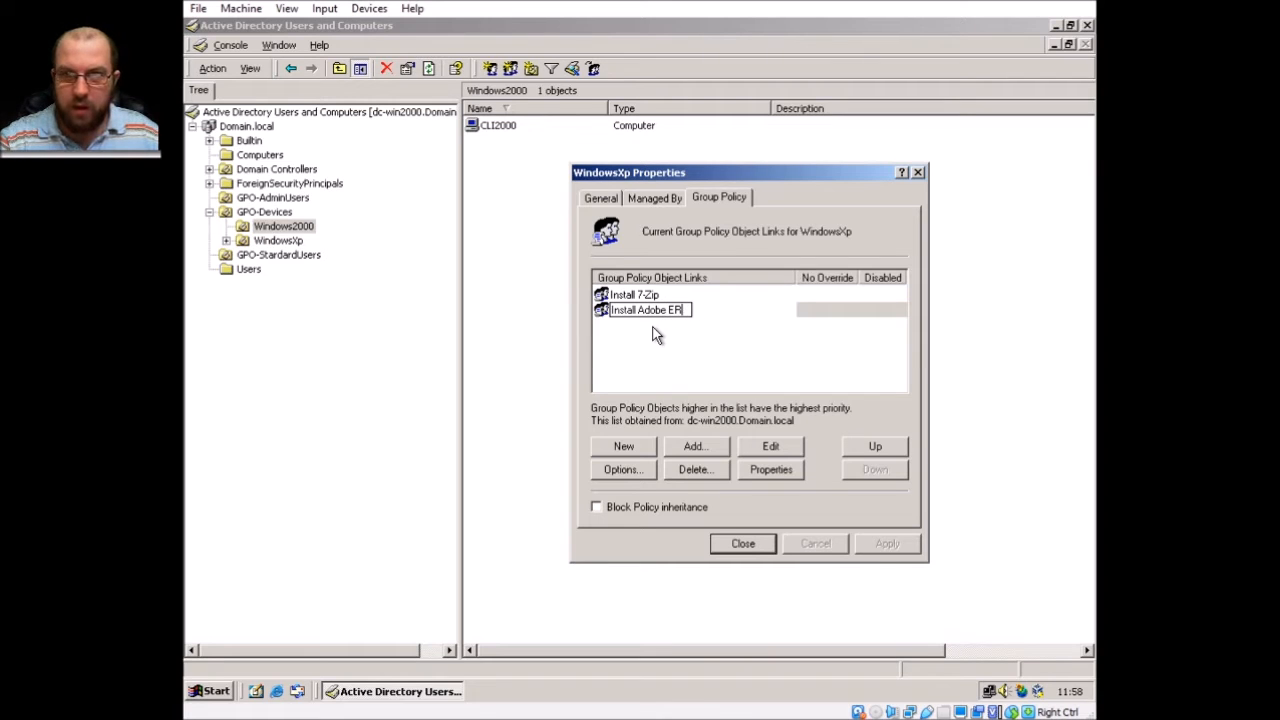
text(Reader)
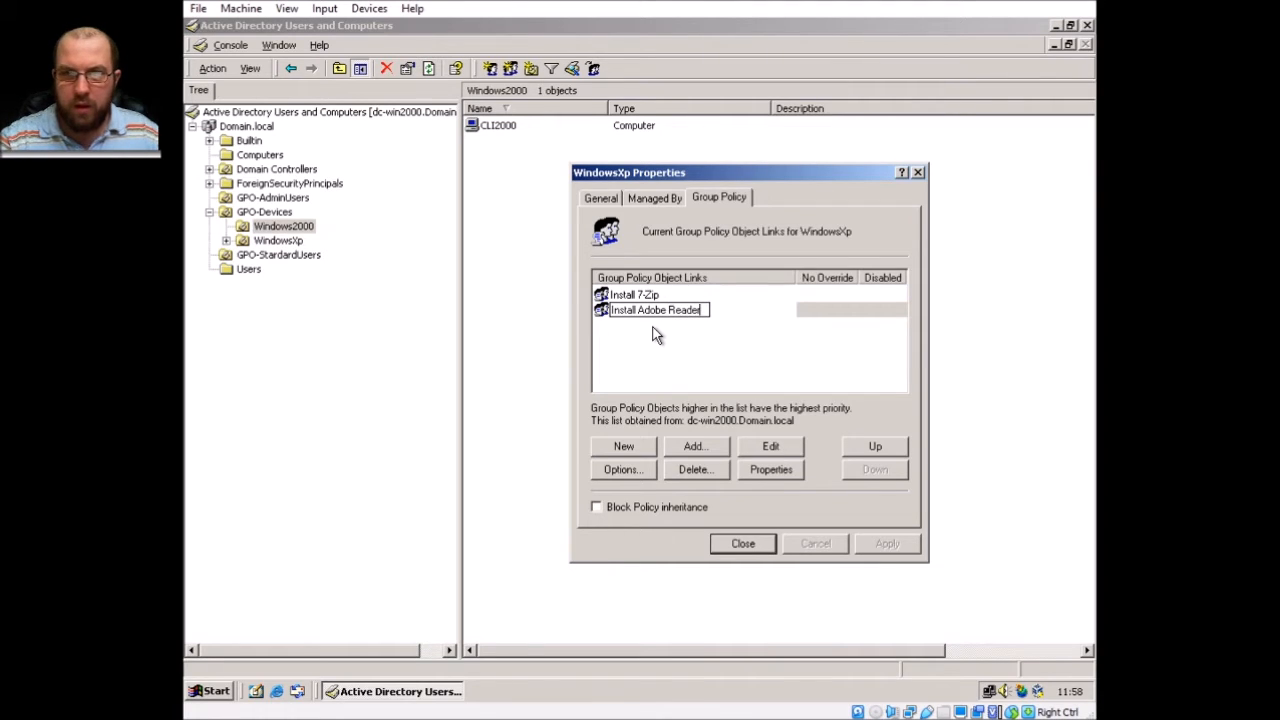
key(Return)
click(655, 378)
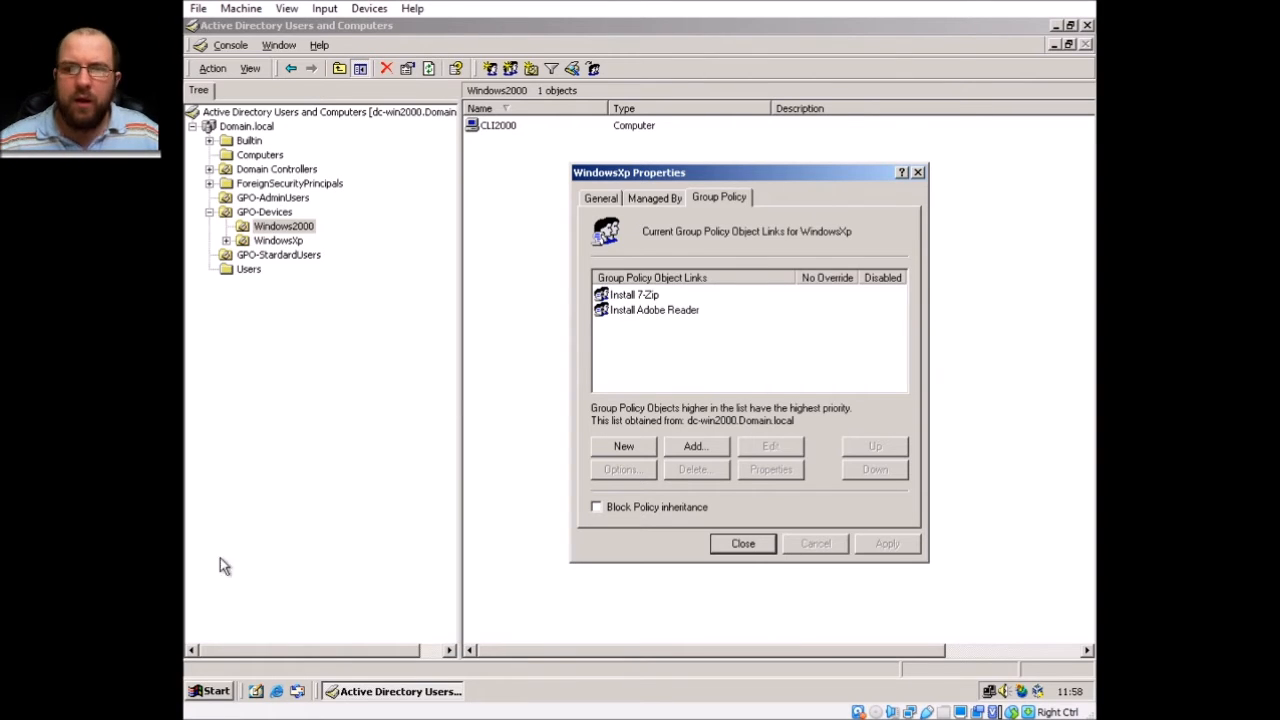
click(211, 691)
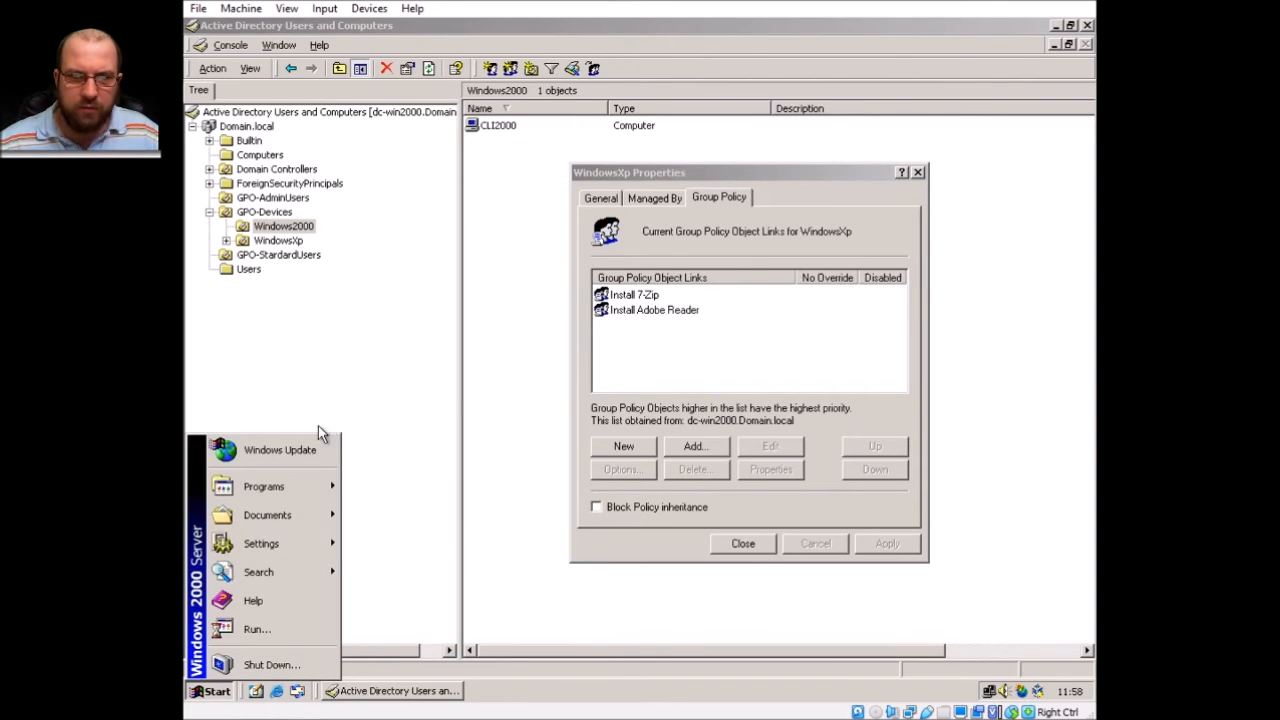
Open the ServerStorage (E:) drive in a maximized Explorer window.
click(370, 327)
key(super+e)
click(883, 222)
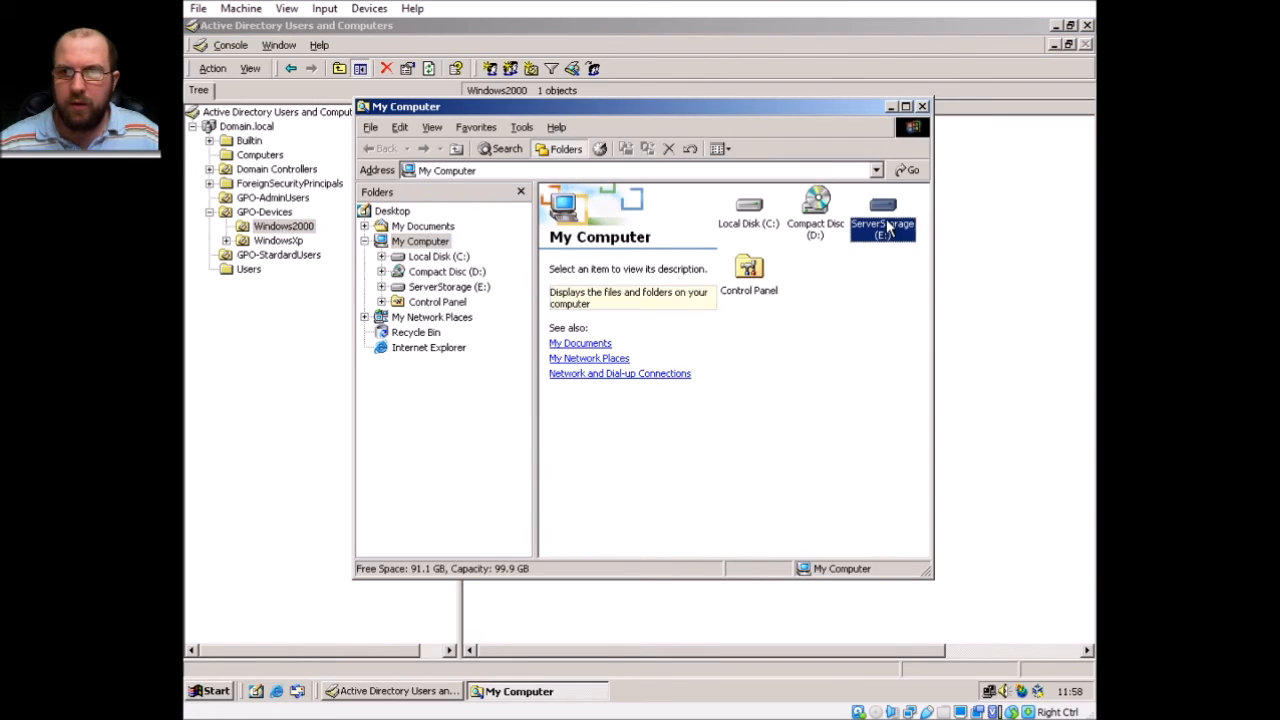
click(883, 222)
double_click(880, 215)
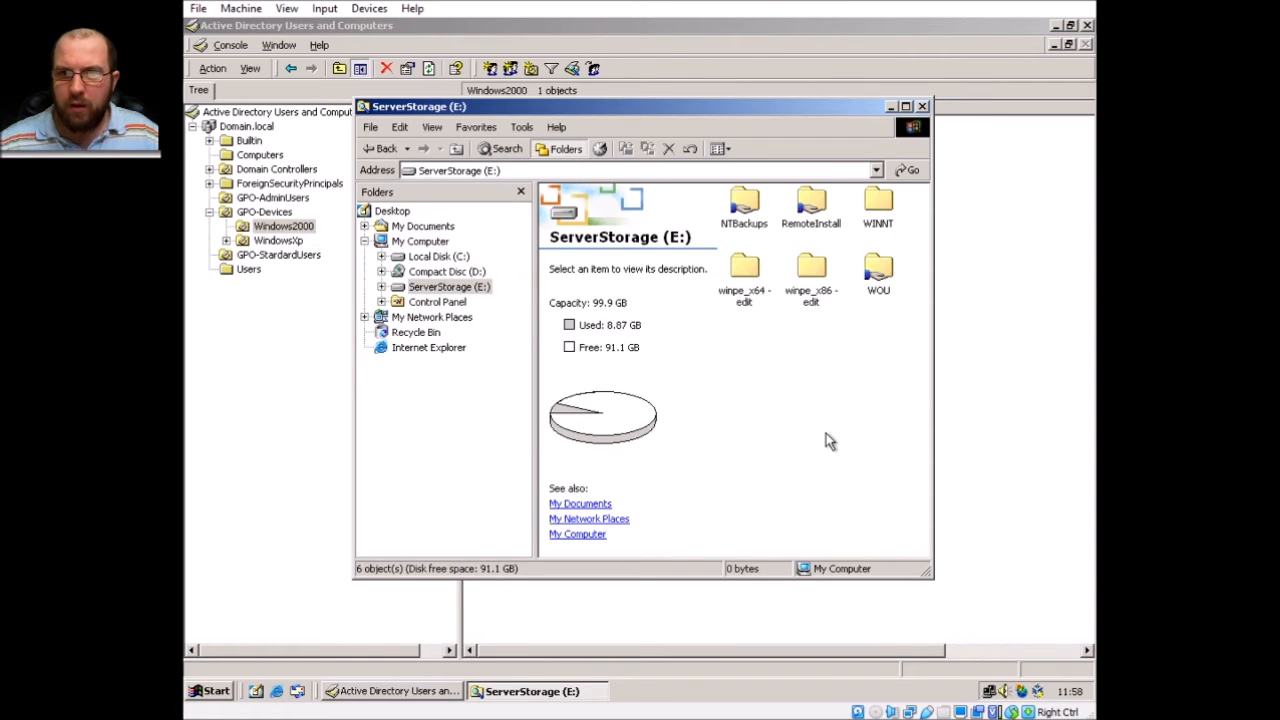
click(906, 106)
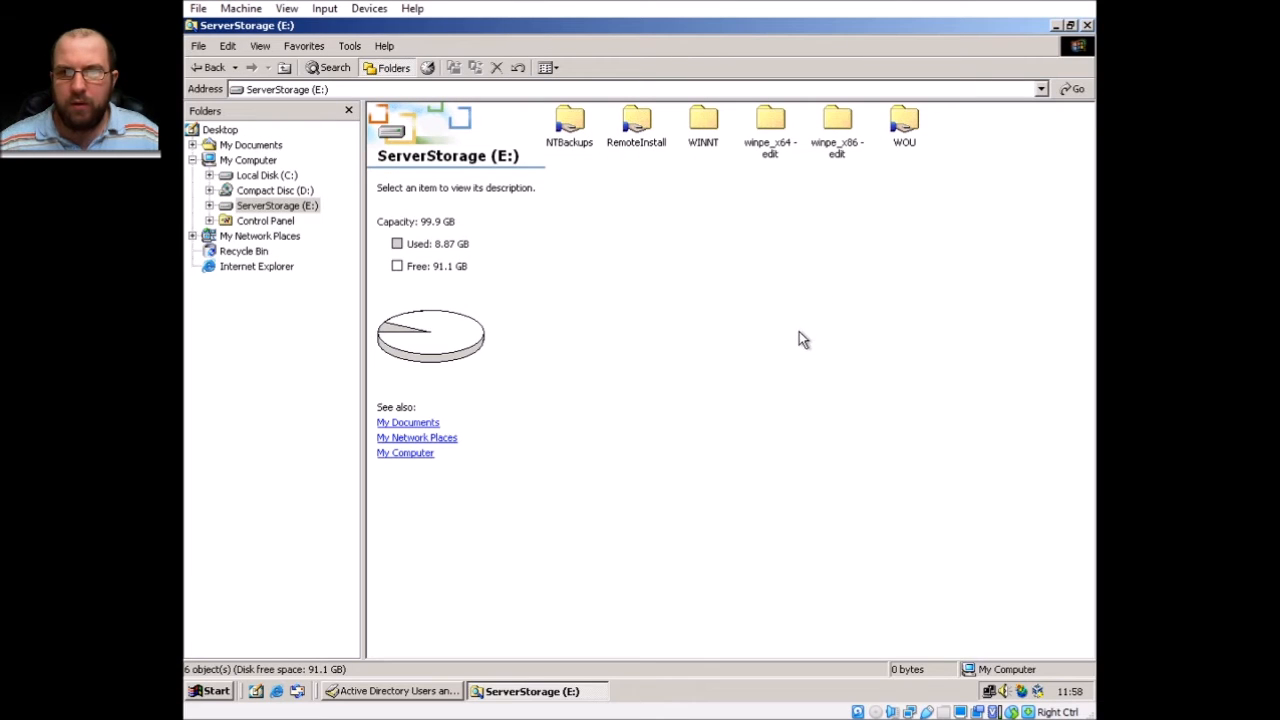
Create a new folder named 'Software' on E:, then return to Active Directory Users and Computers.
right_click(747, 310)
mouse_move(849, 452)
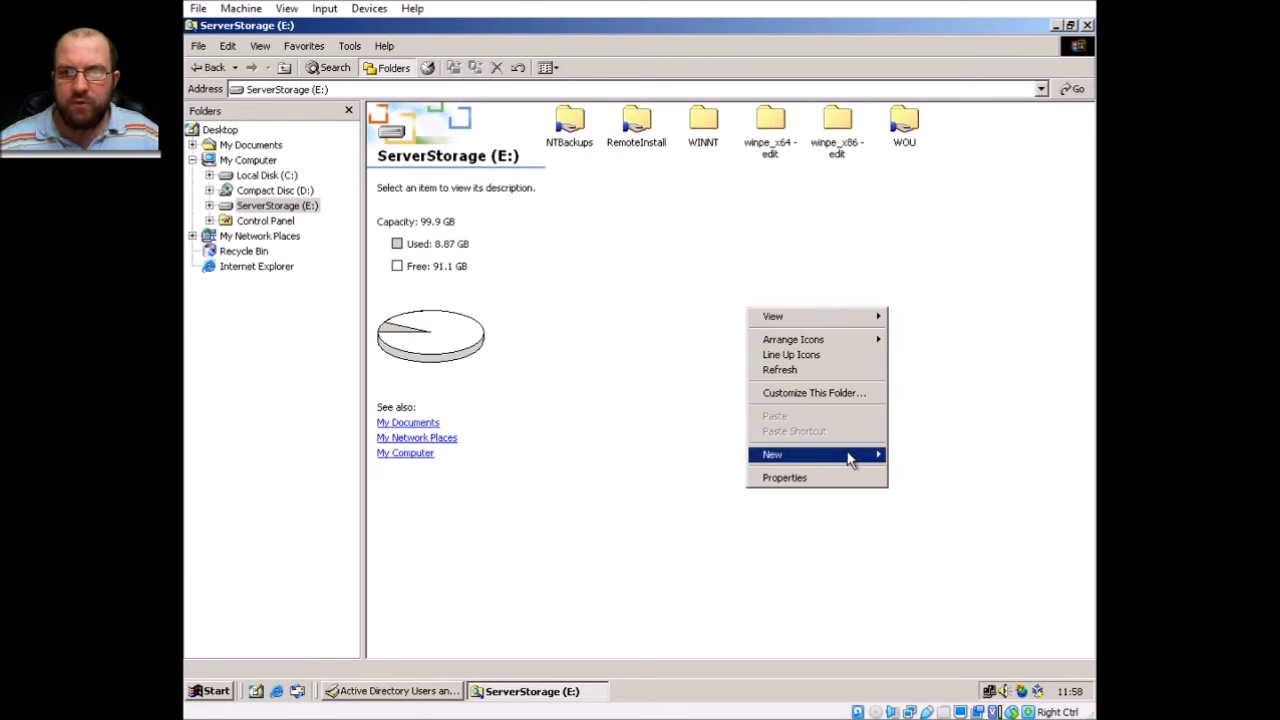
click(923, 456)
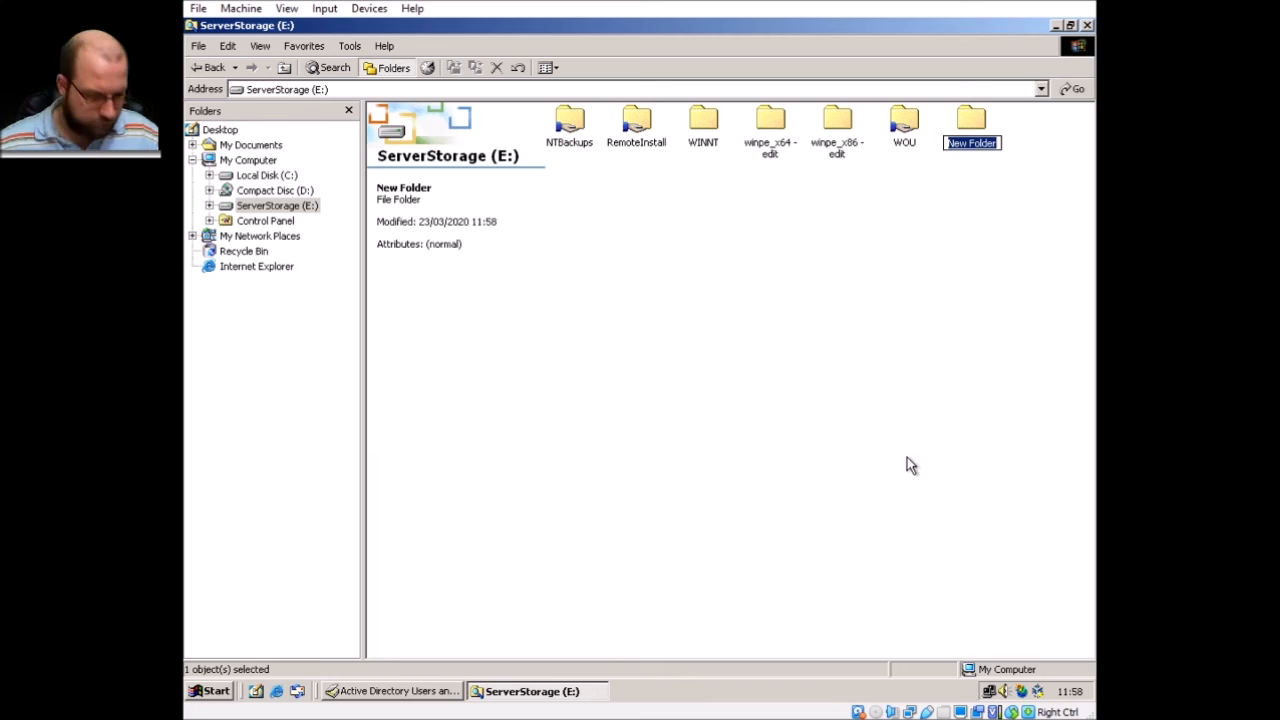
text(Software)
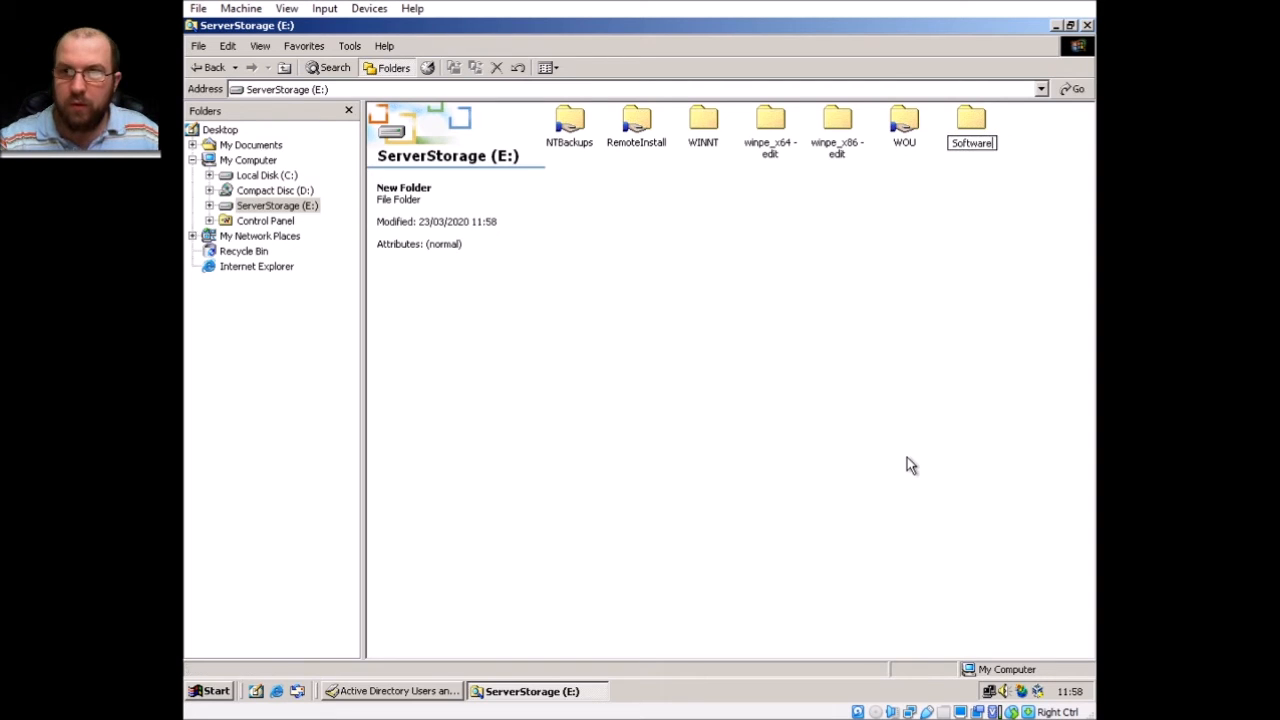
key(Return)
click(915, 360)
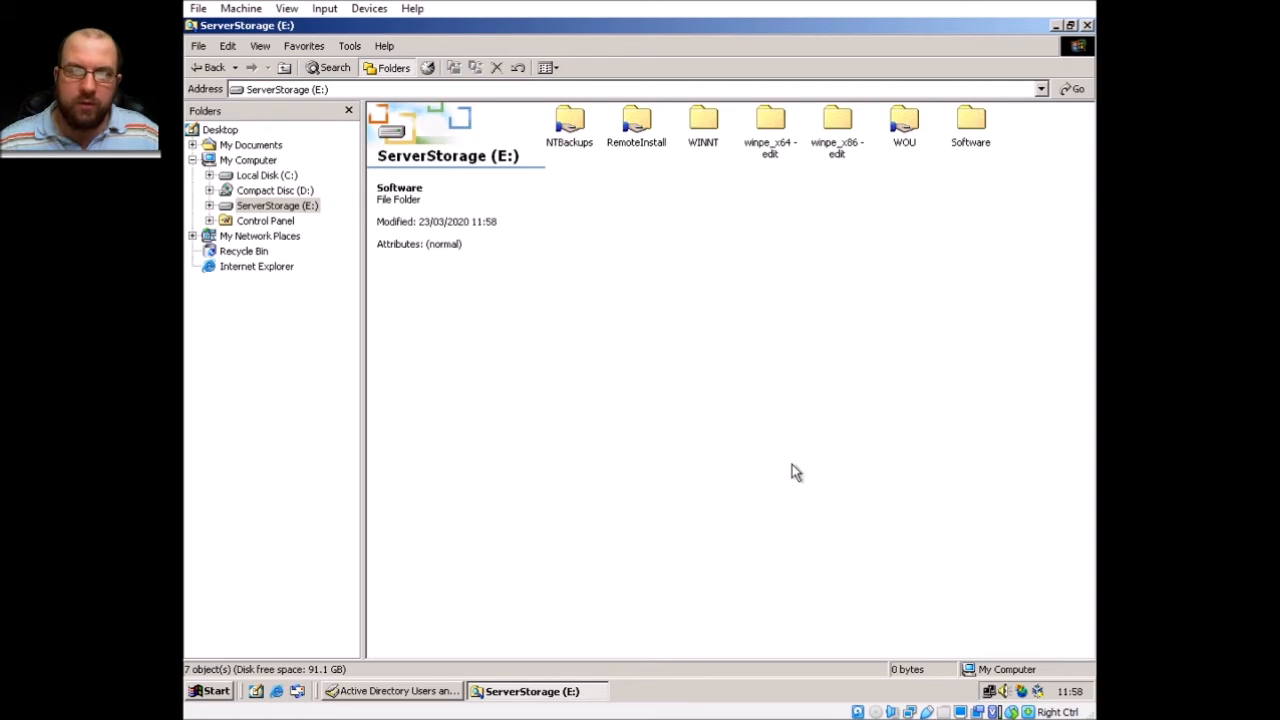
click(418, 703)
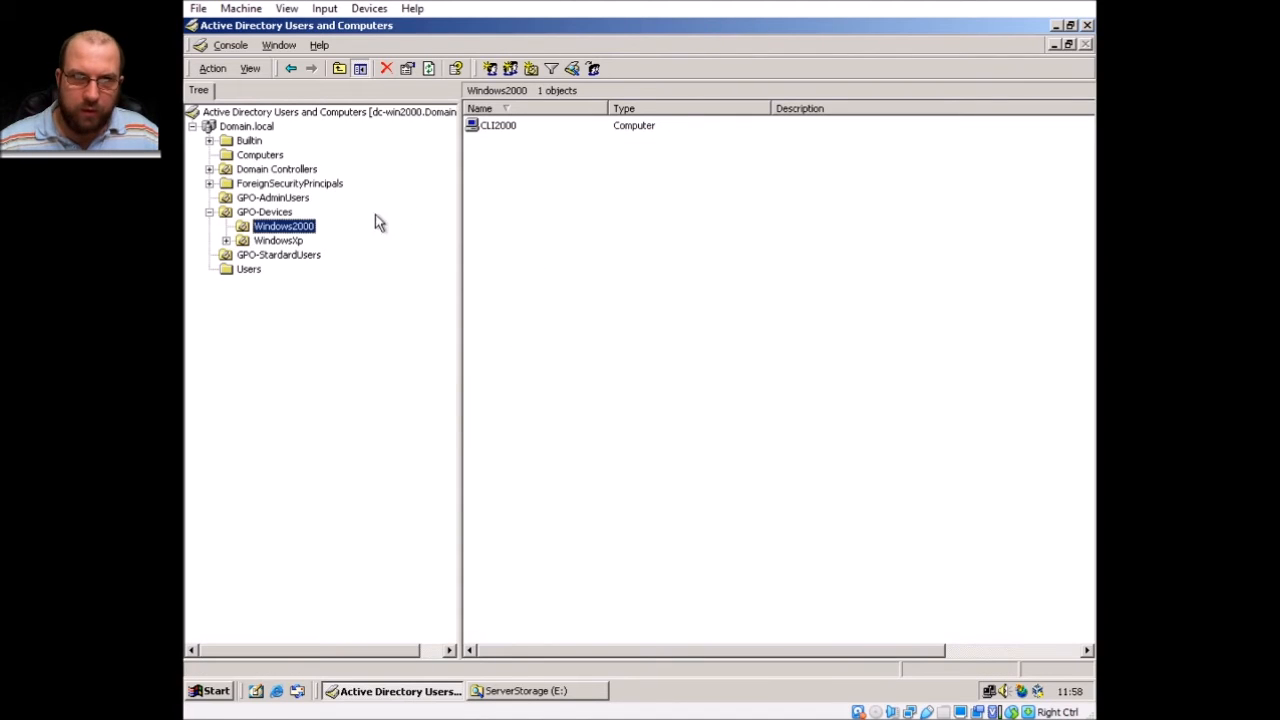
Check the Windows2000 OU's Group Policy links, then close its properties.
right_click(318, 228)
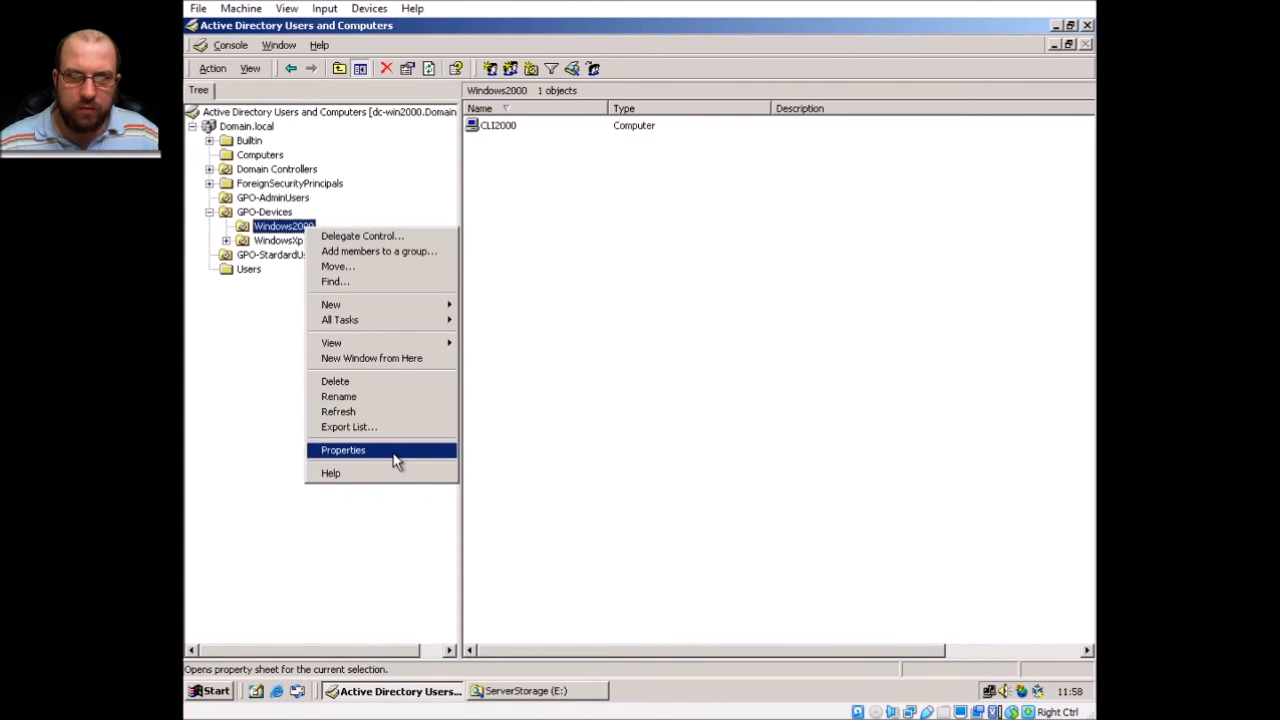
click(396, 452)
click(489, 211)
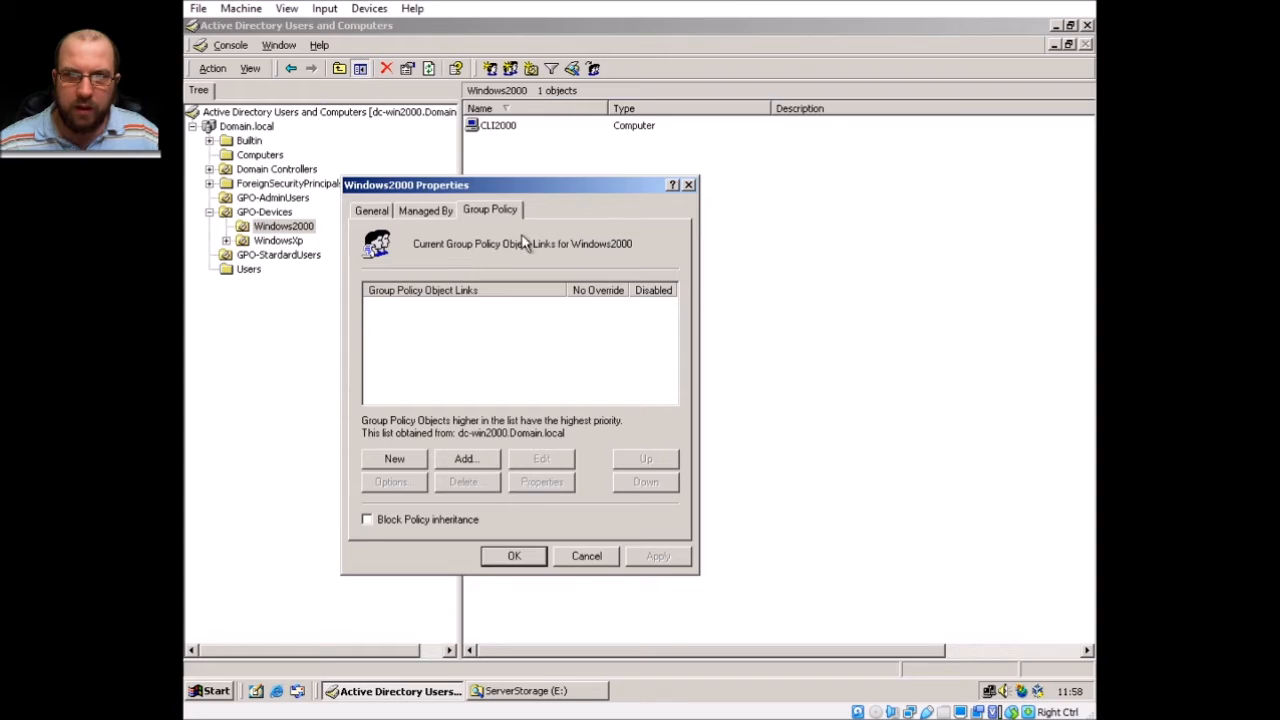
key(Escape)
Open the Install 7-Zip policy from the WindowsXp OU's Group Policy tab for editing.
right_click(292, 242)
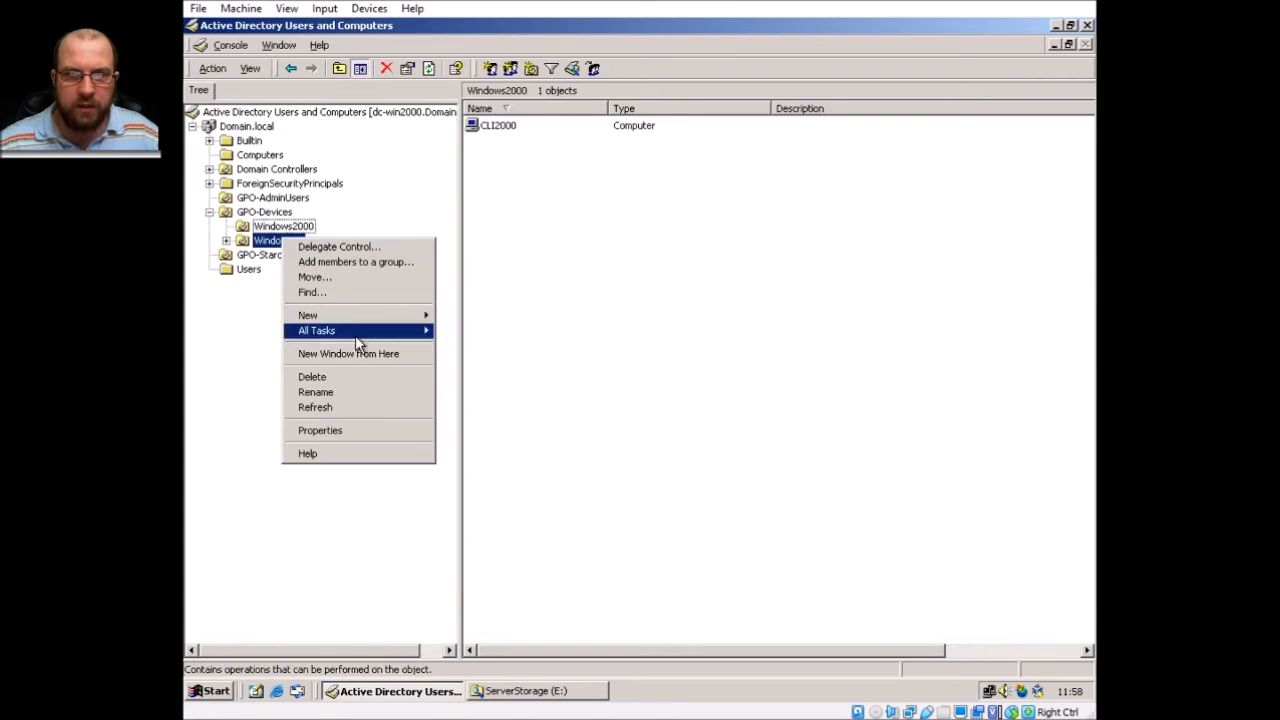
click(348, 428)
click(632, 294)
click(771, 447)
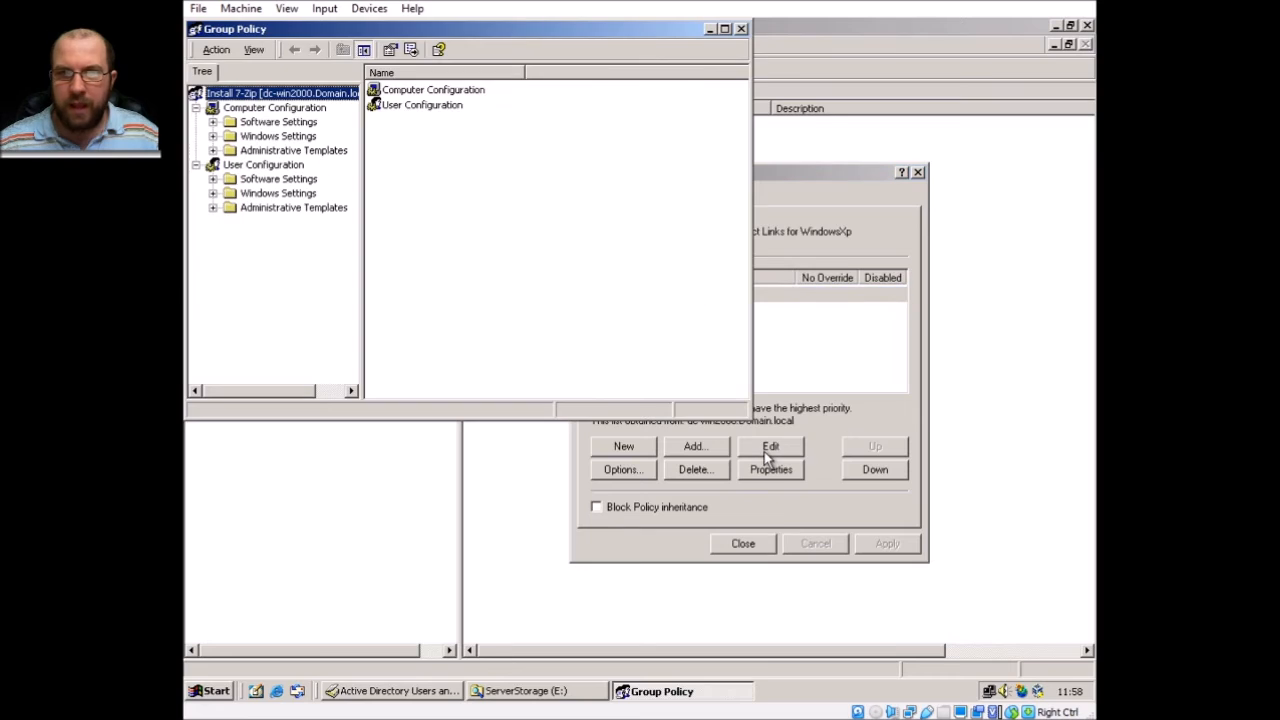
Start a new package in Install 7-Zip's Software installation, cancel it, and close both windows.
click(212, 122)
click(280, 137)
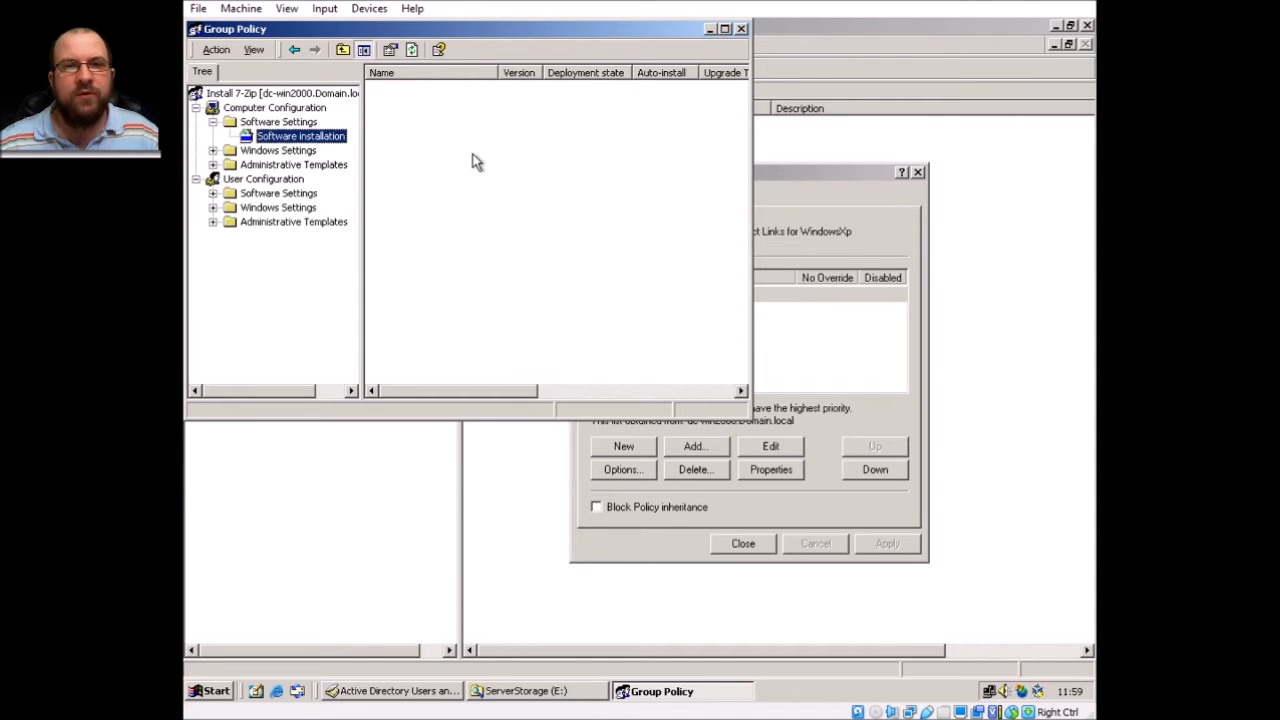
right_click(492, 156)
mouse_move(565, 161)
click(612, 162)
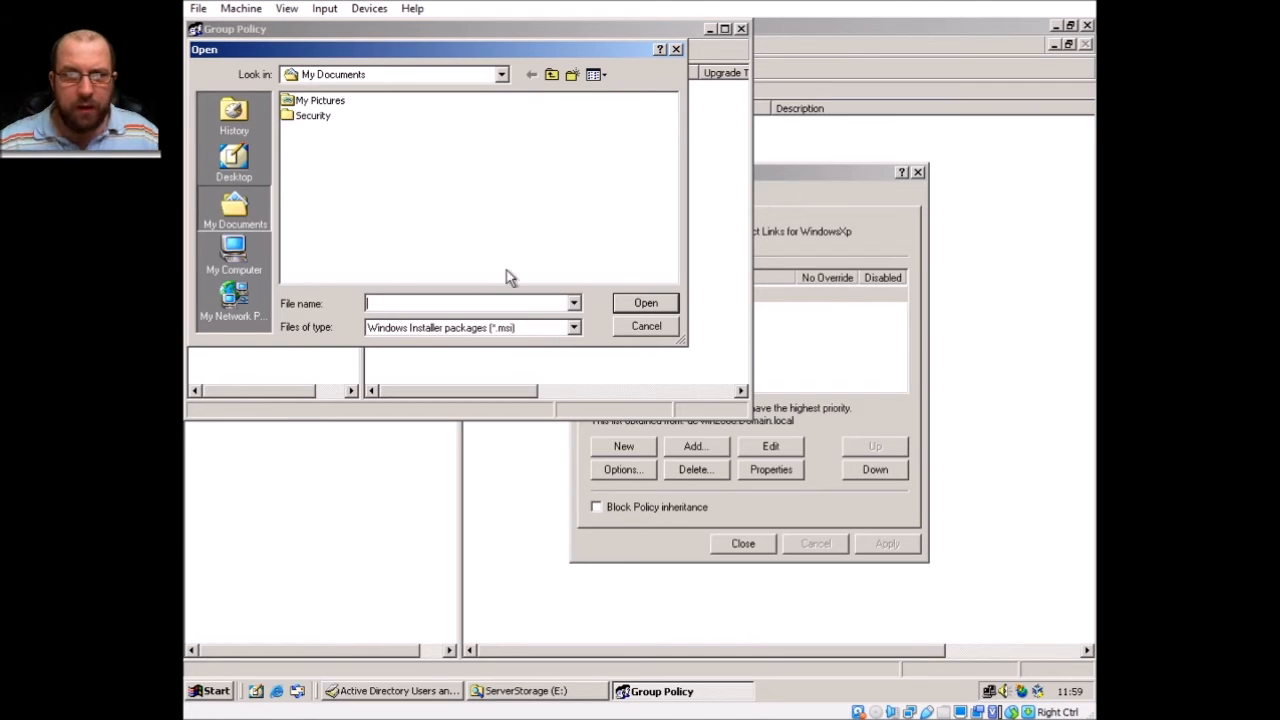
click(650, 327)
click(741, 28)
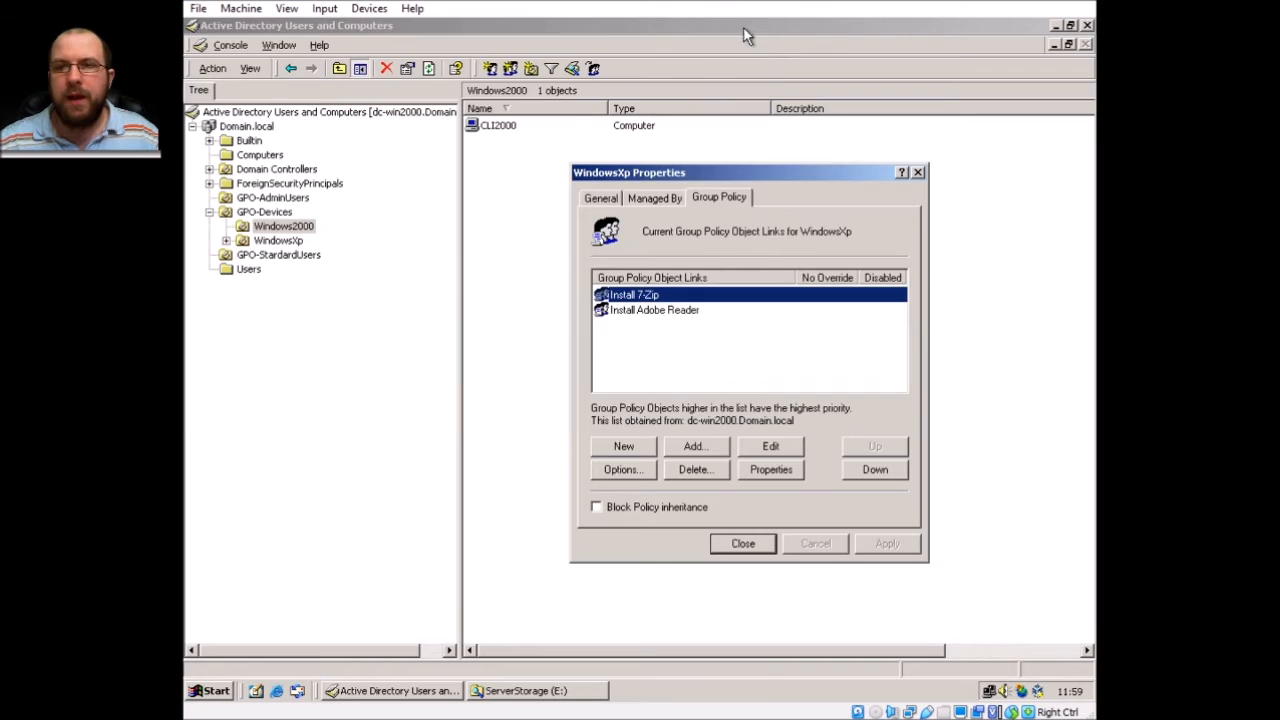
click(916, 173)
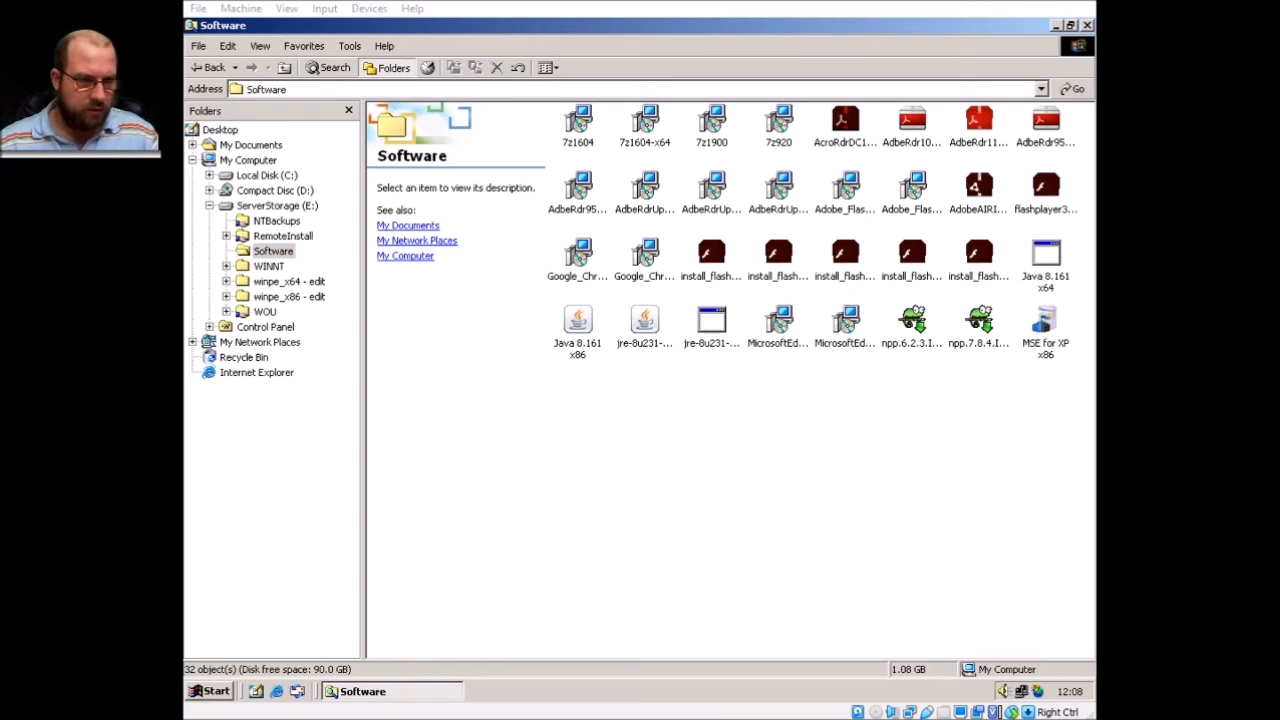
Show the Software folder's installers as a refreshed list, then open ServerStorage (E:) from My Computer.
click(760, 418)
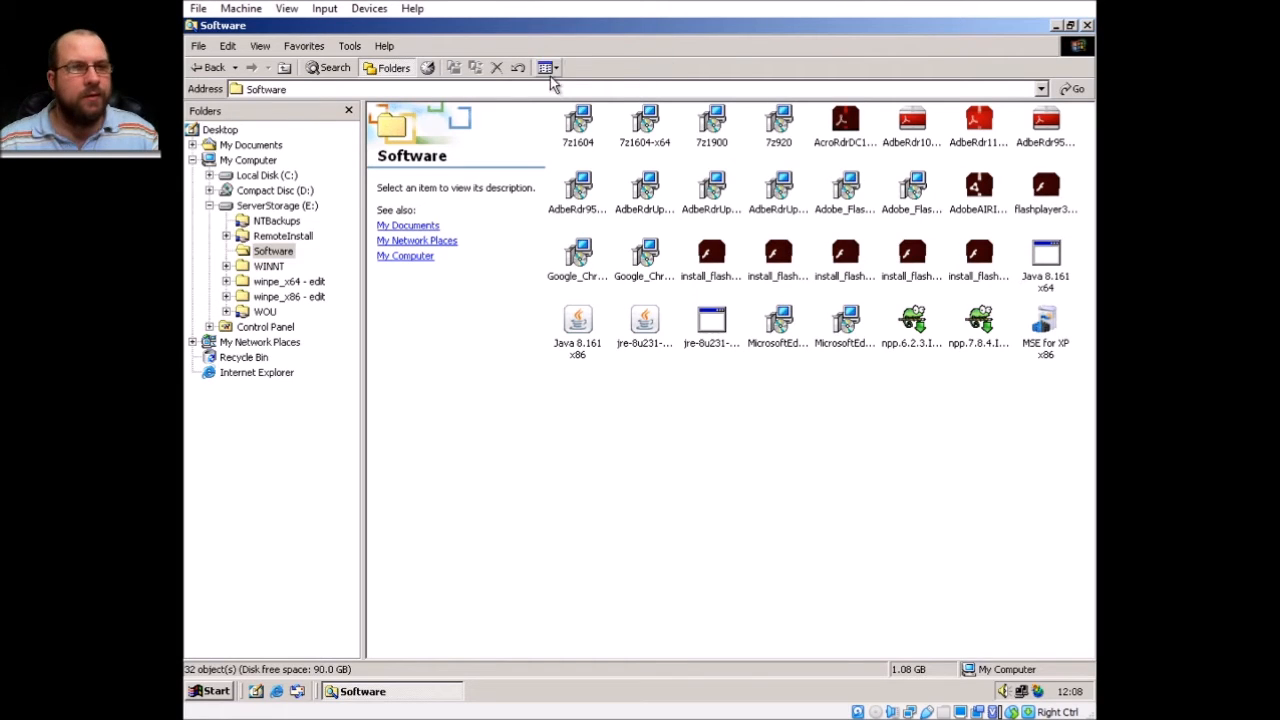
click(548, 68)
click(603, 125)
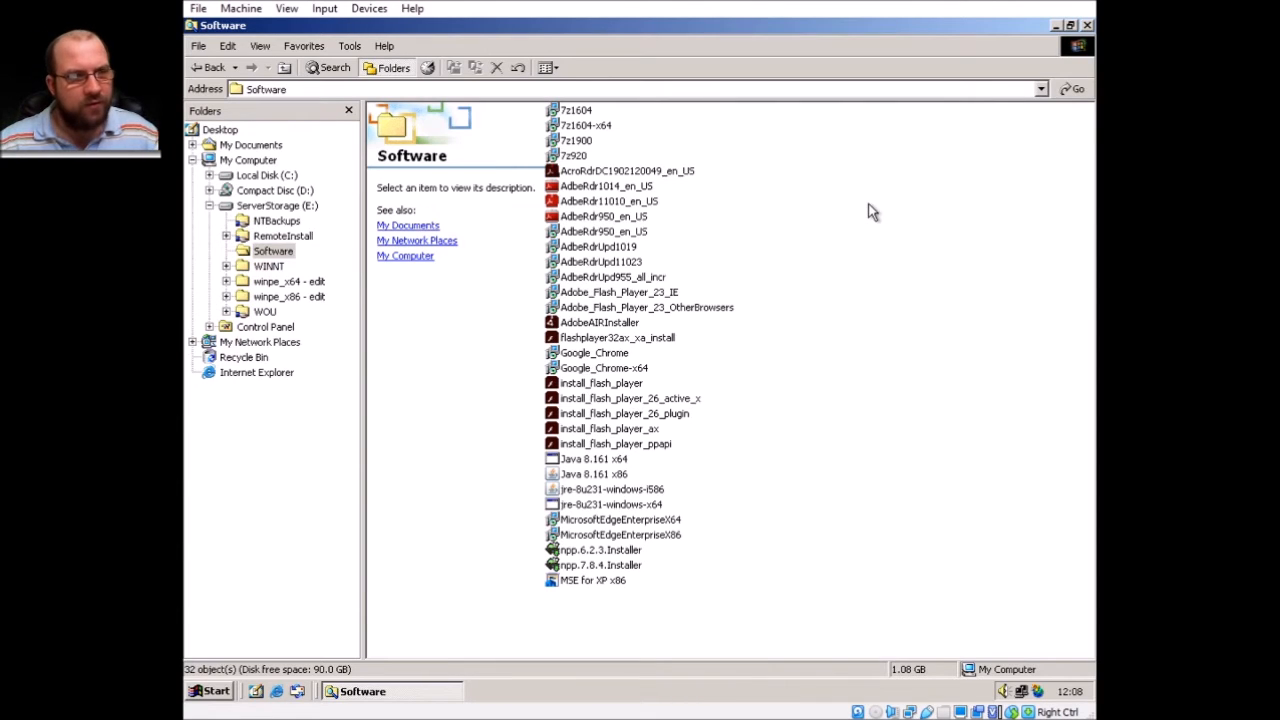
right_click(841, 239)
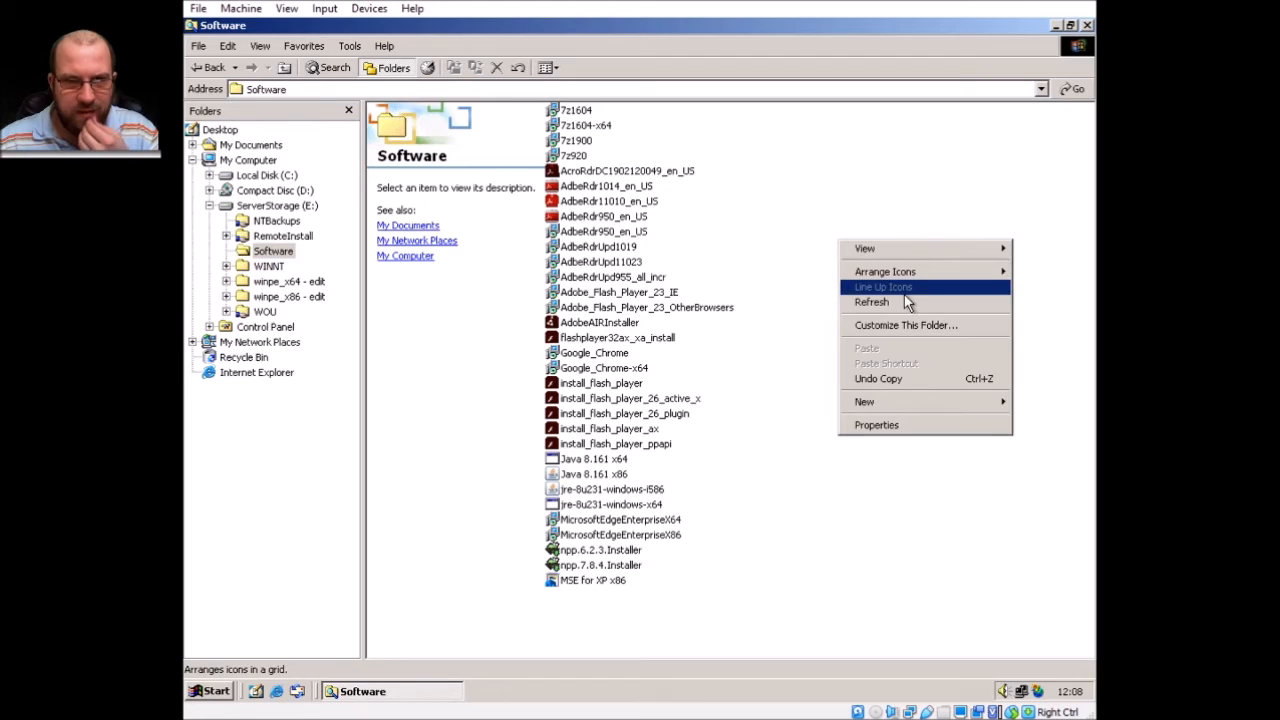
click(911, 301)
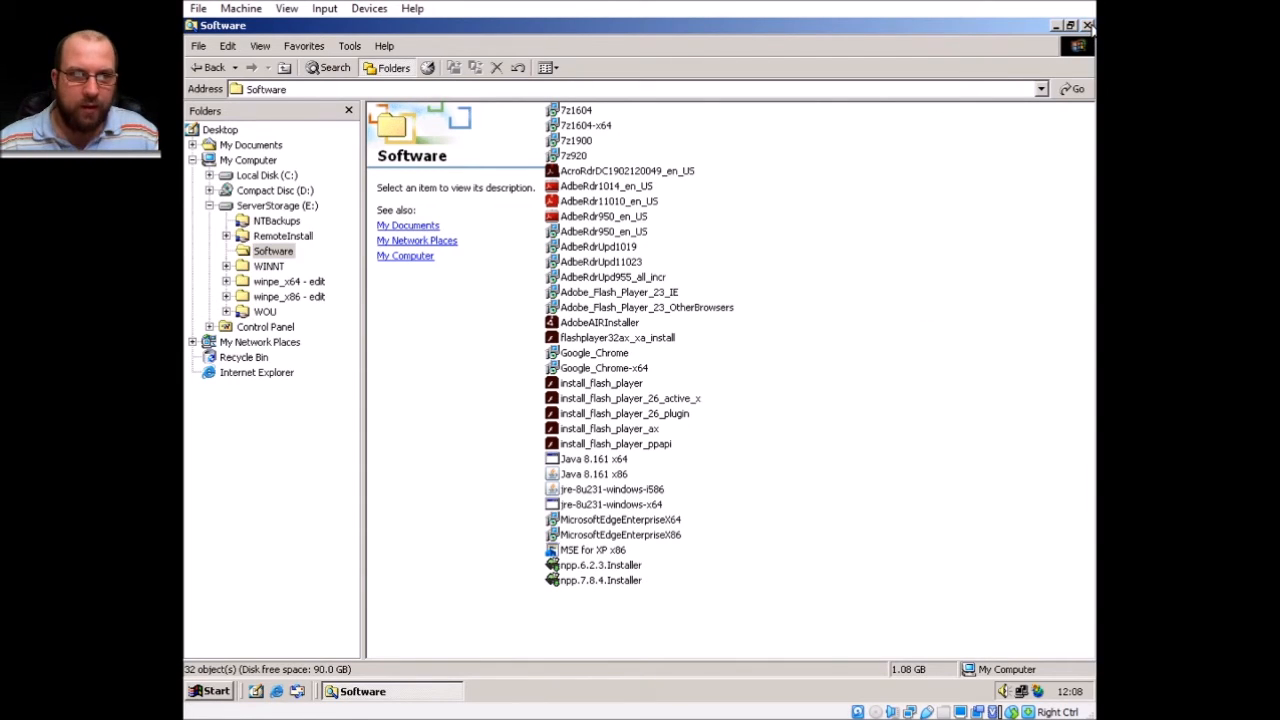
click(240, 161)
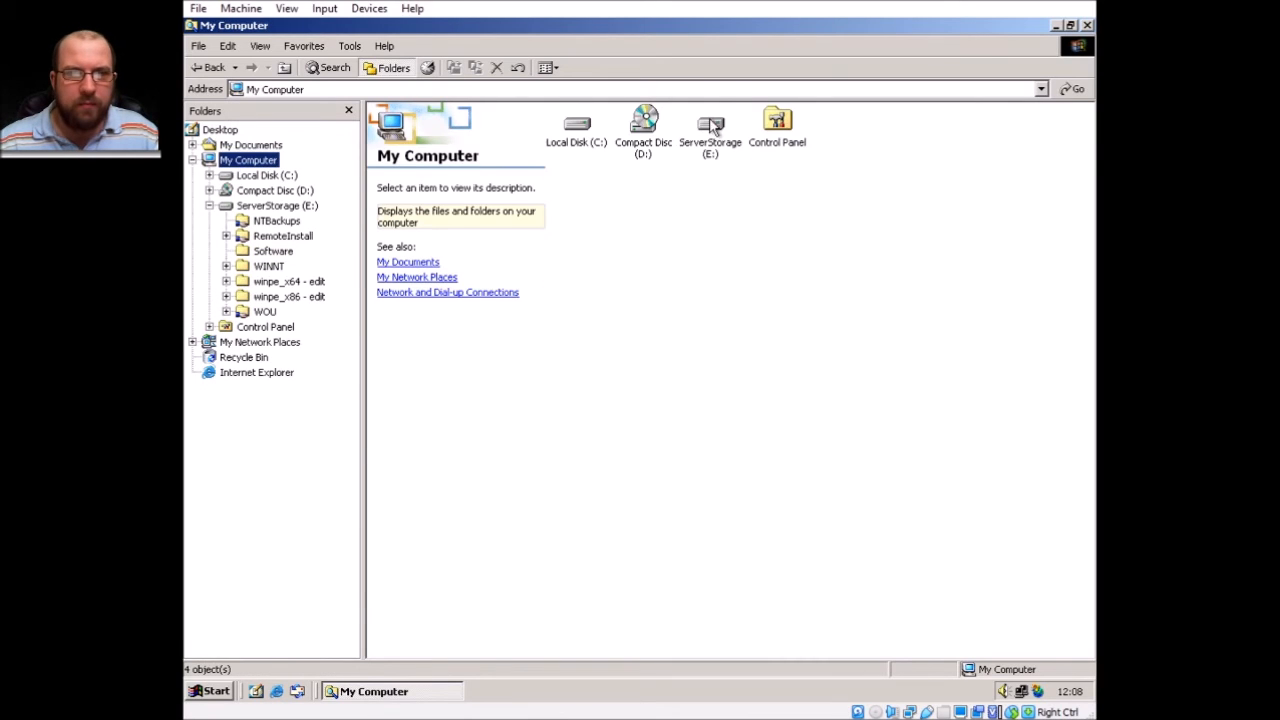
double_click(714, 128)
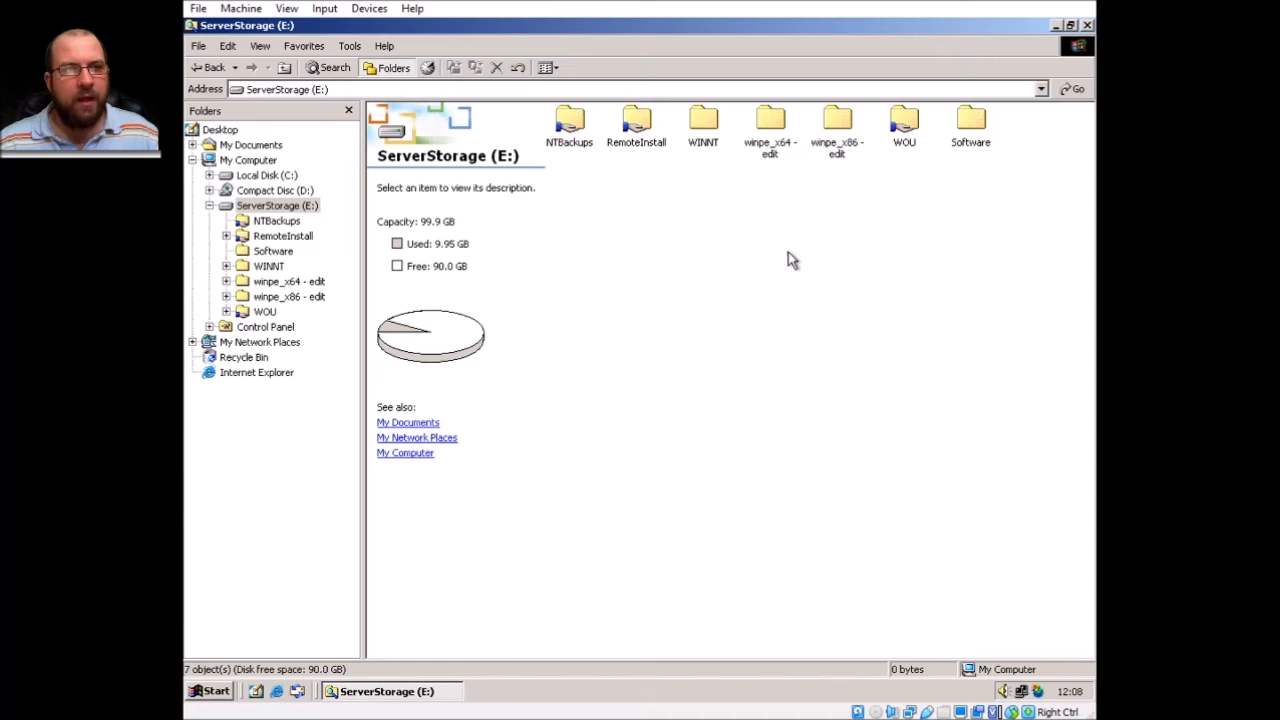
Share the Software folder as Software with the comment 'Software Installers'.
right_click(973, 123)
click(1062, 321)
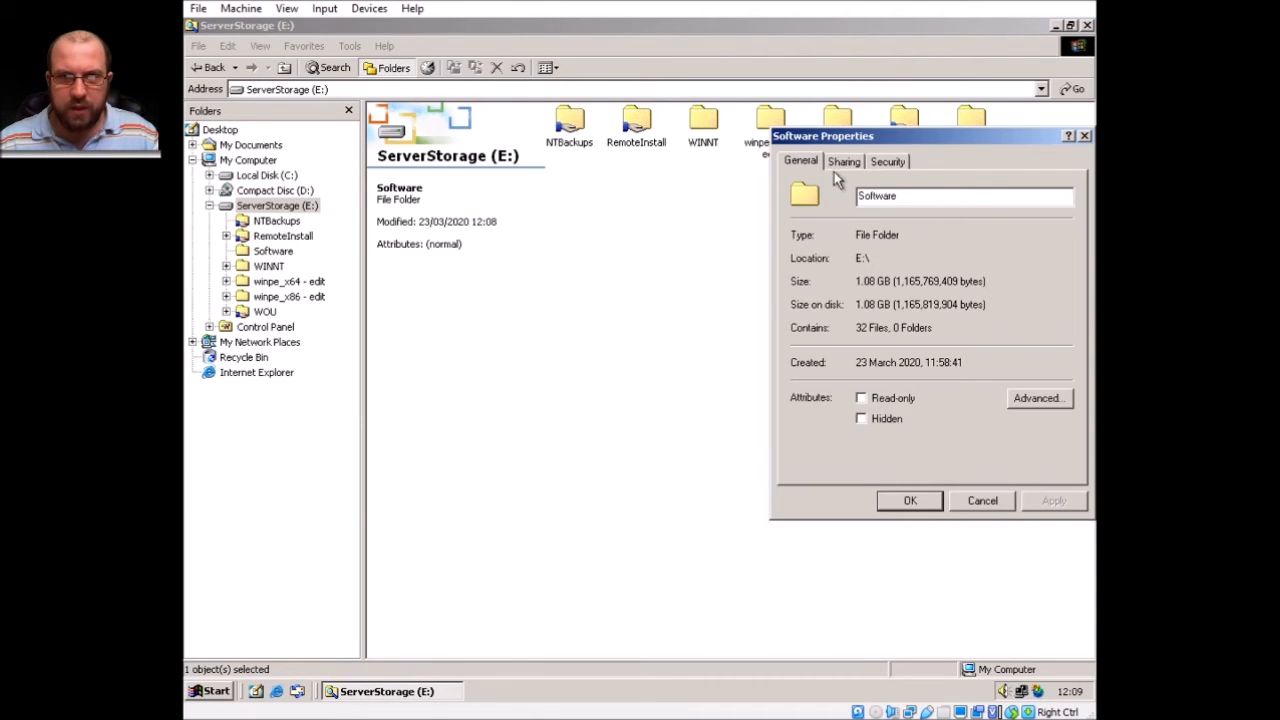
click(843, 162)
click(830, 247)
click(951, 296)
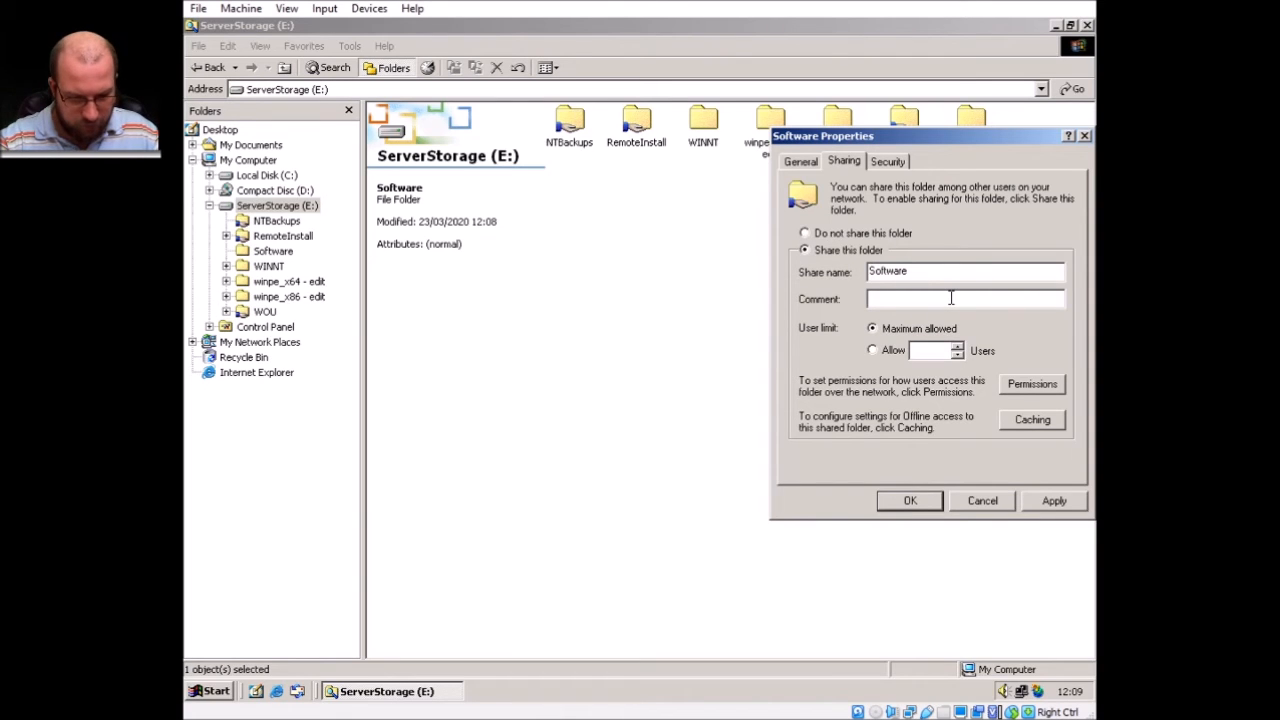
text(Software Installers)
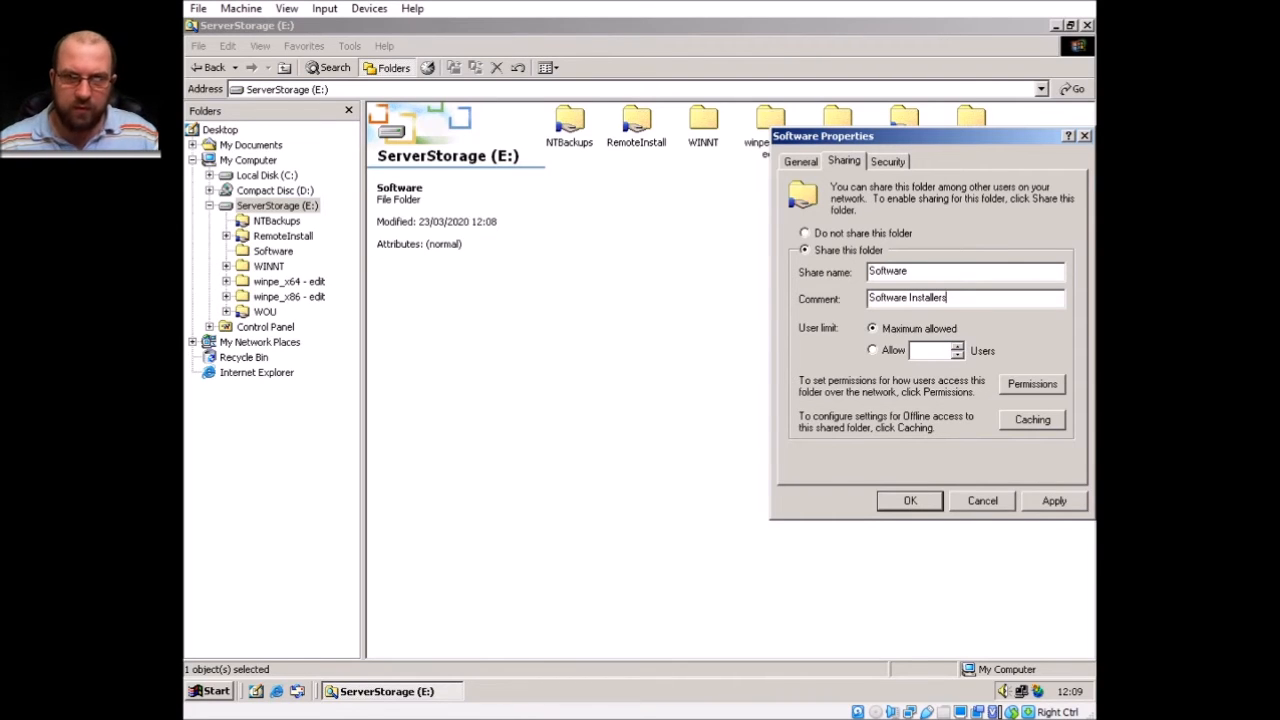
Keep Everyone's share permissions, apply the sharing settings, and open the Software folder.
click(1038, 390)
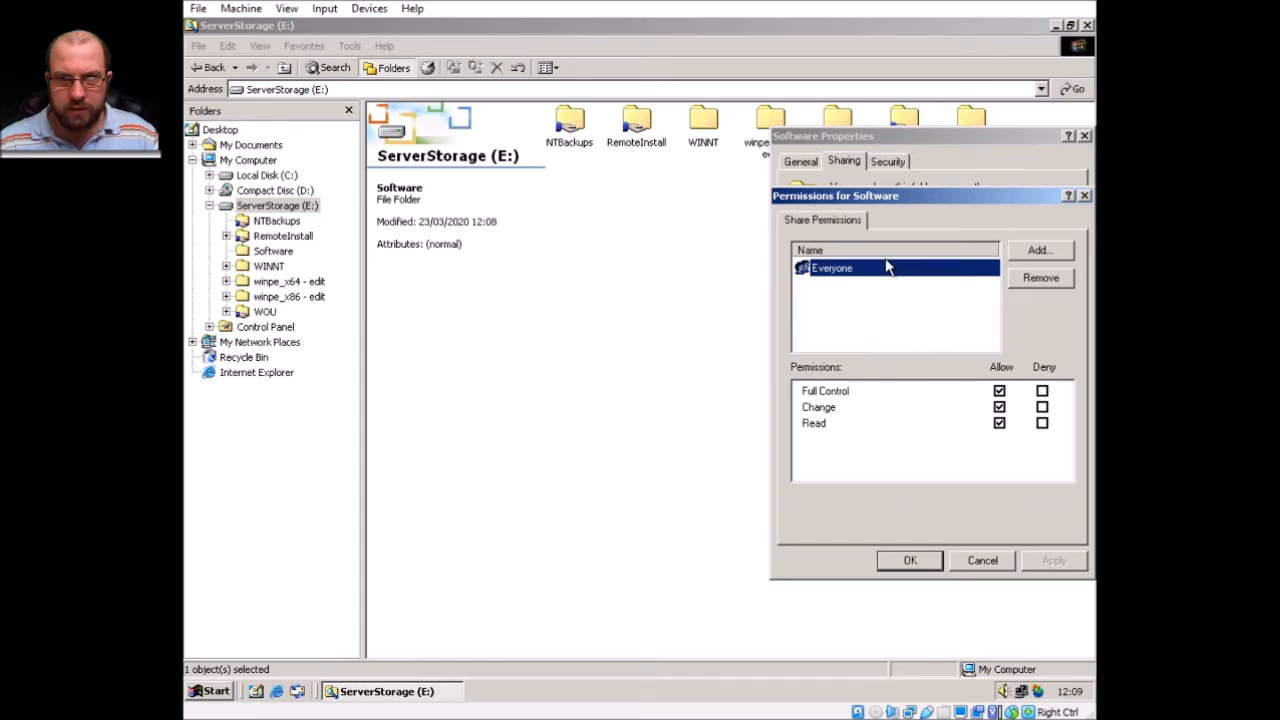
click(908, 560)
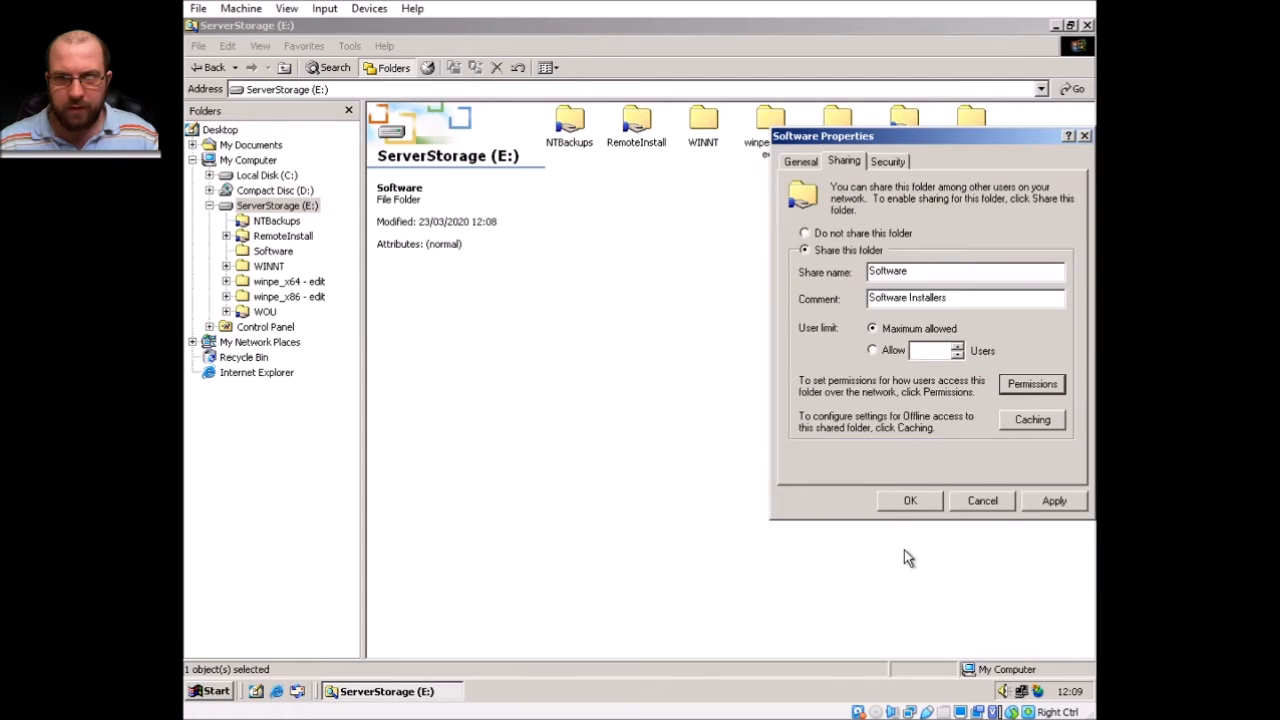
click(1056, 501)
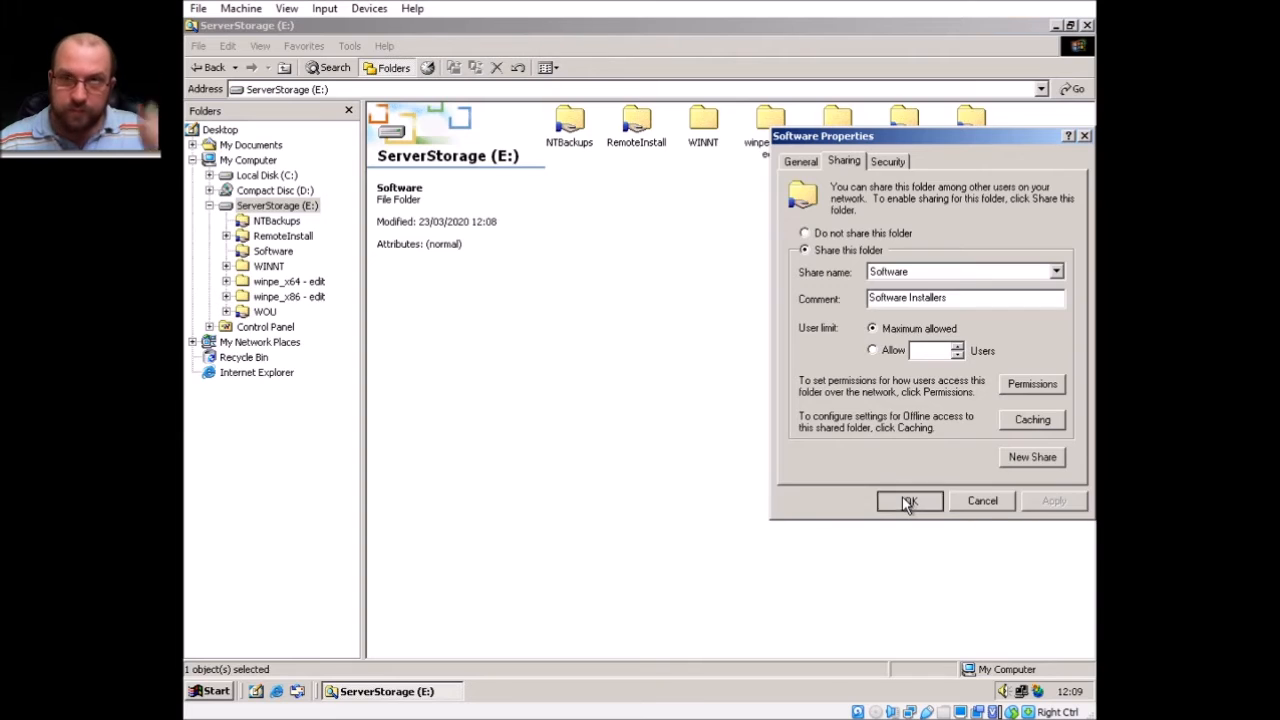
click(905, 502)
double_click(972, 124)
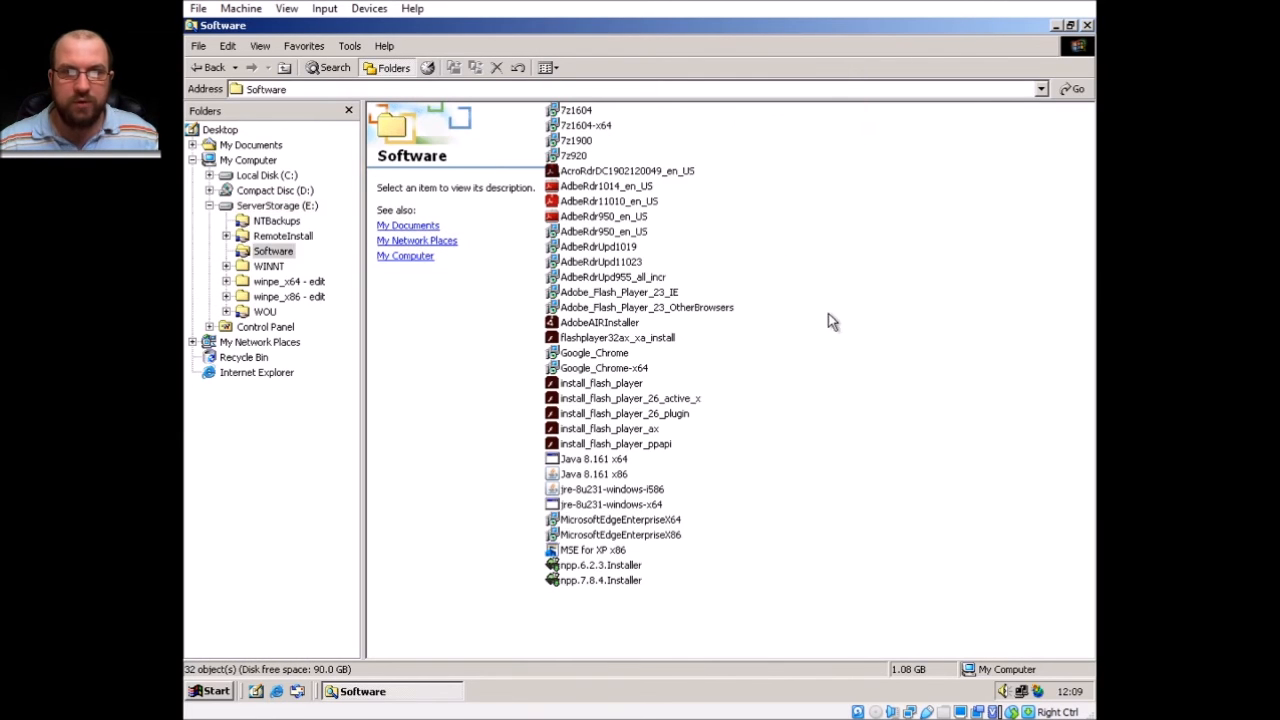
Close Explorer, relaunch Active Directory Users and Computers, and show WindowsXp's Group Policy links.
click(1087, 25)
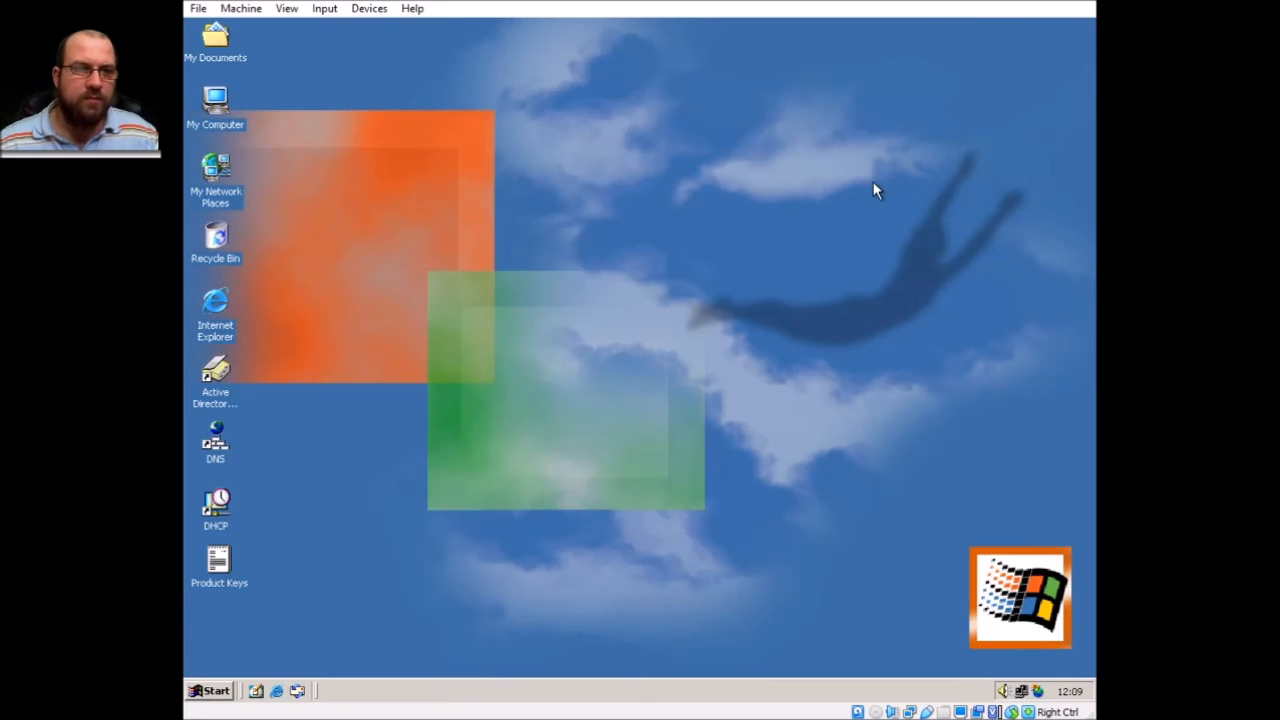
double_click(226, 382)
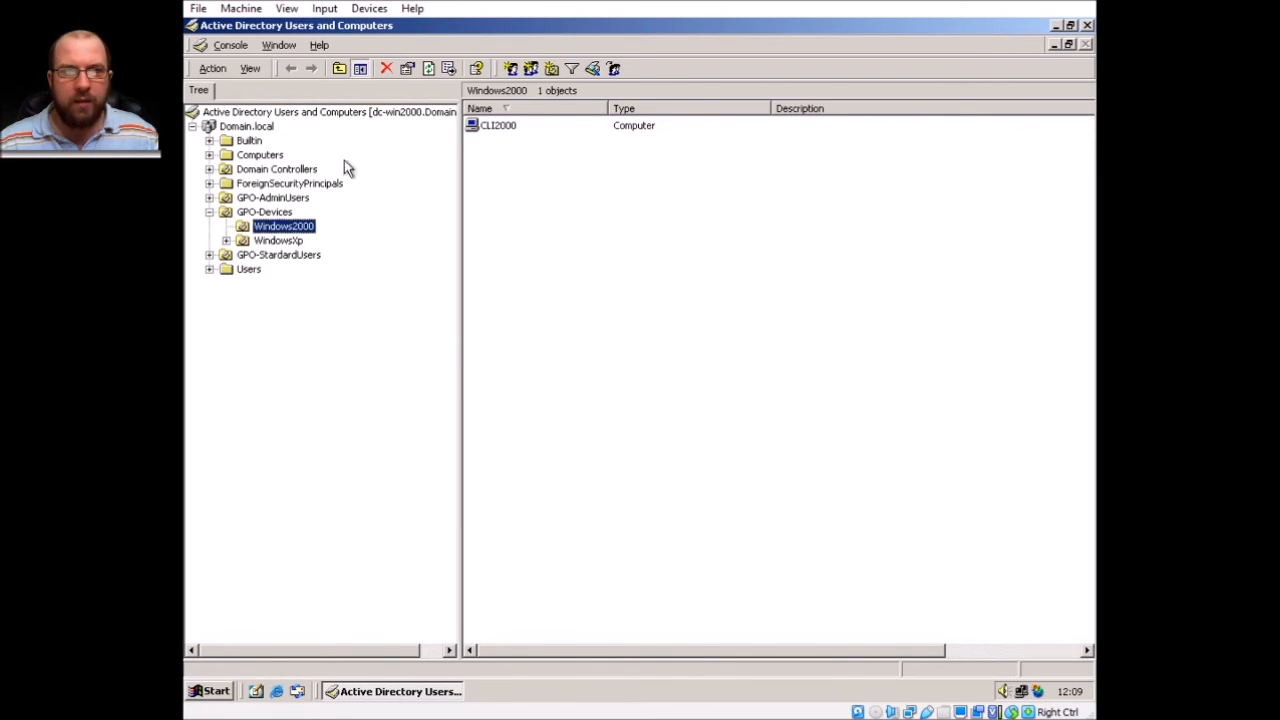
click(290, 242)
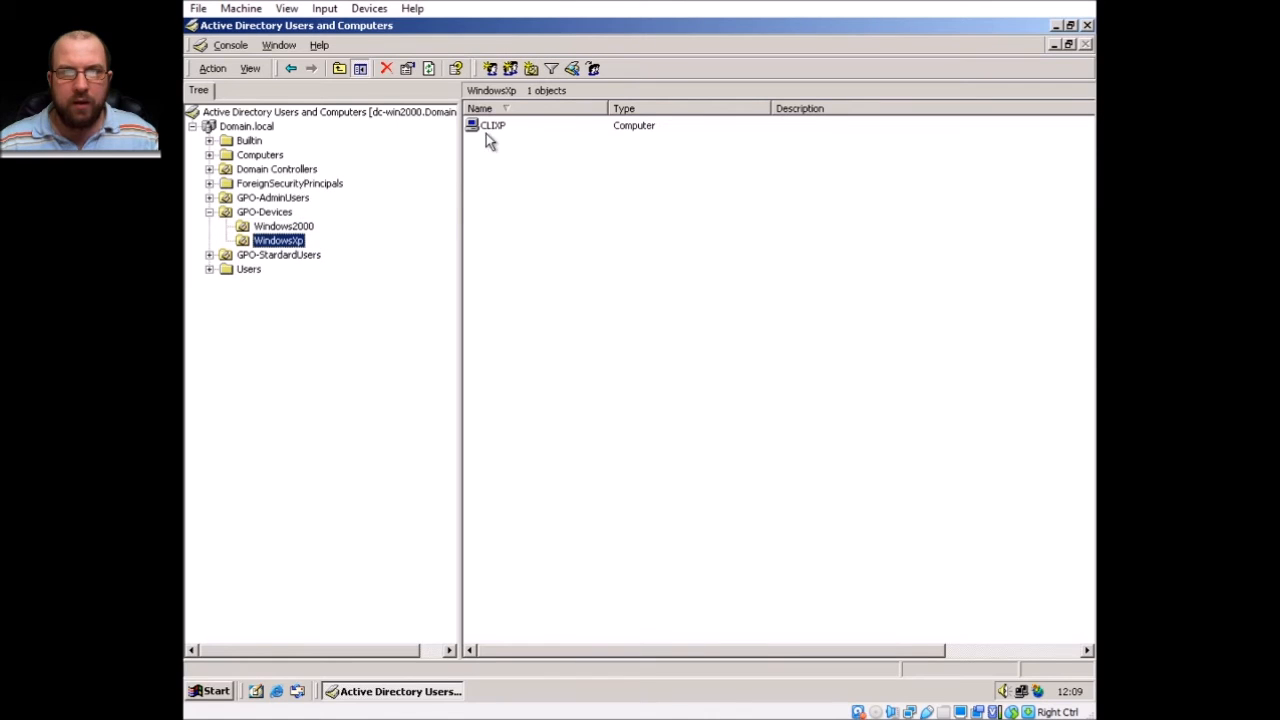
right_click(290, 240)
click(329, 459)
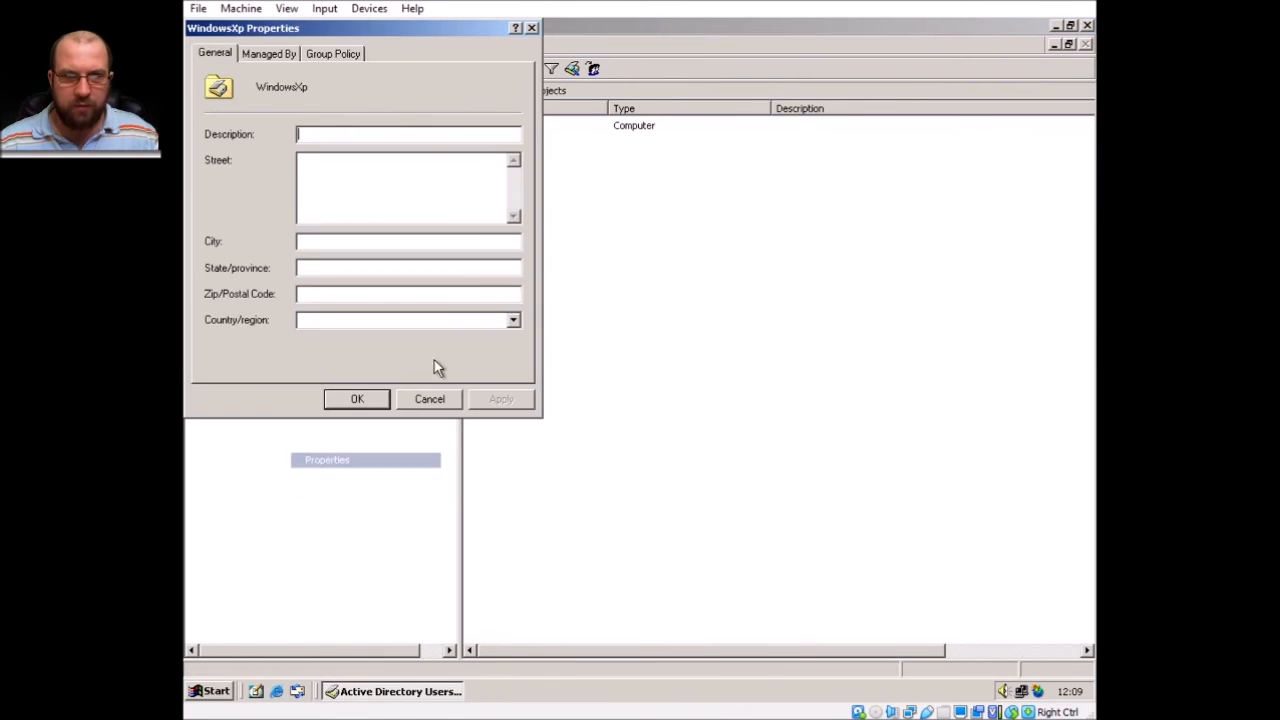
click(345, 53)
drag(360, 29, 574, 106)
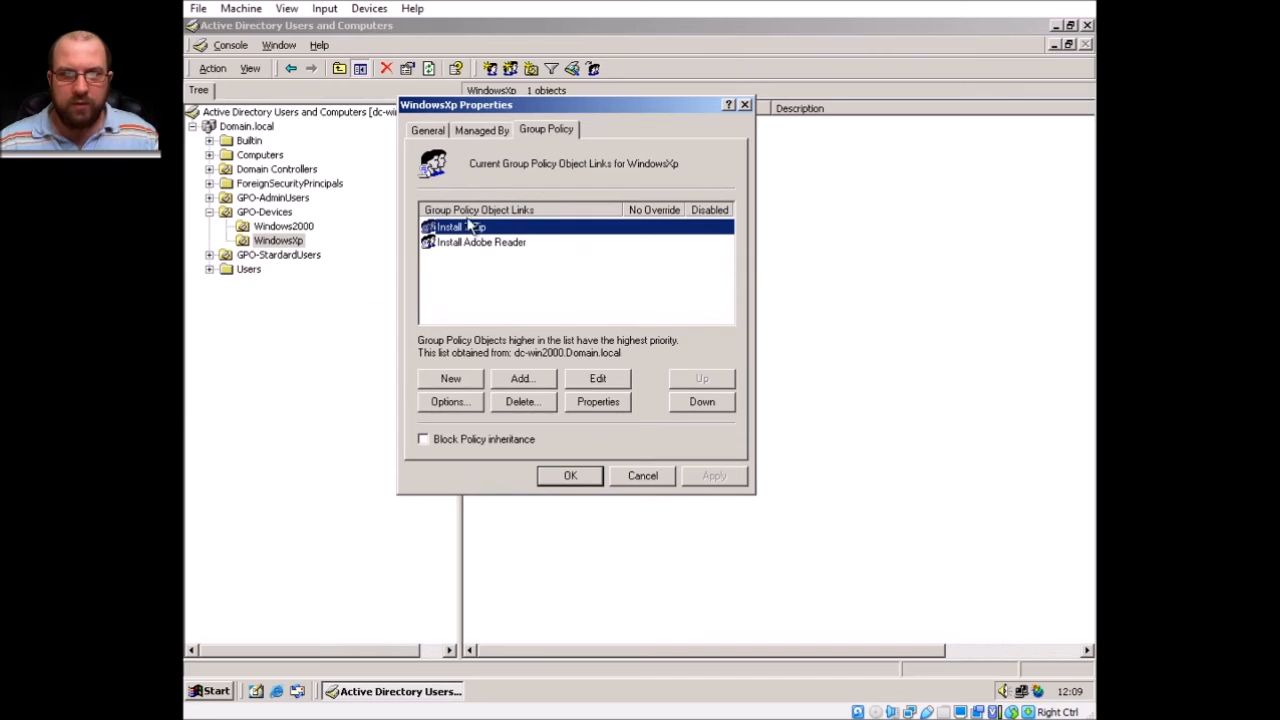
Open the Install 7-Zip policy's computer Software installation and start adding a new package.
click(598, 381)
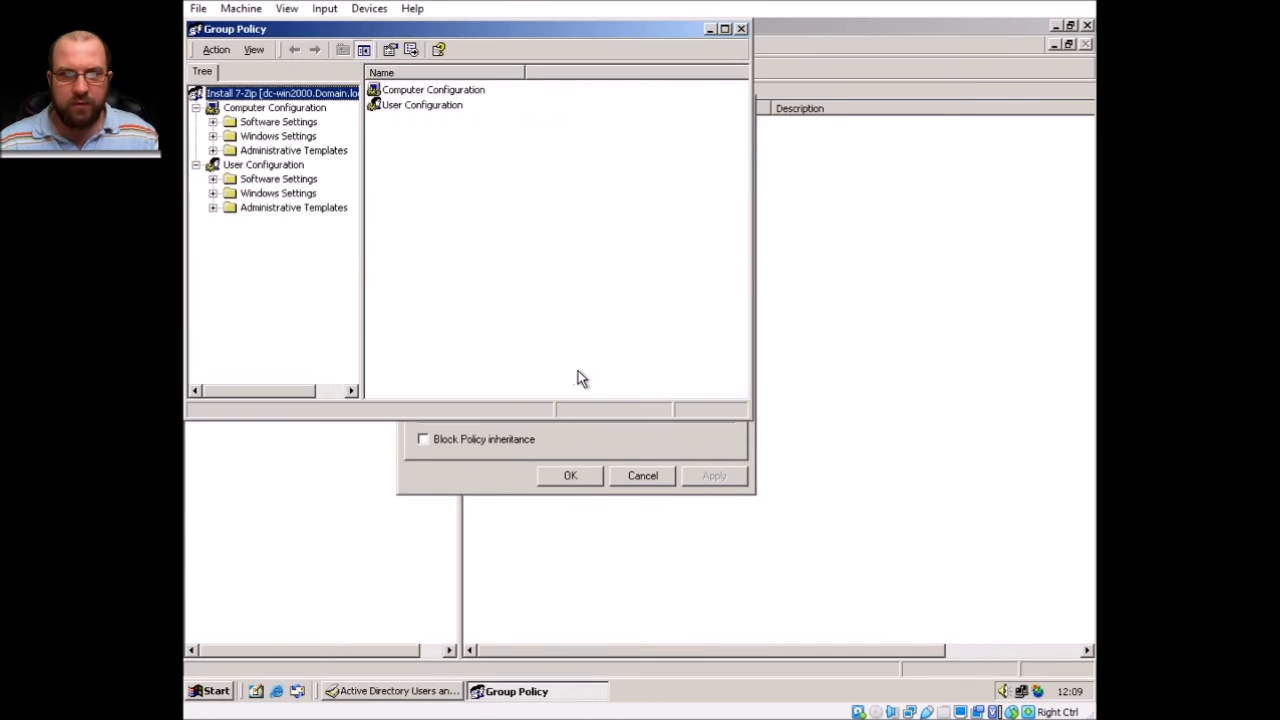
double_click(446, 92)
double_click(446, 92)
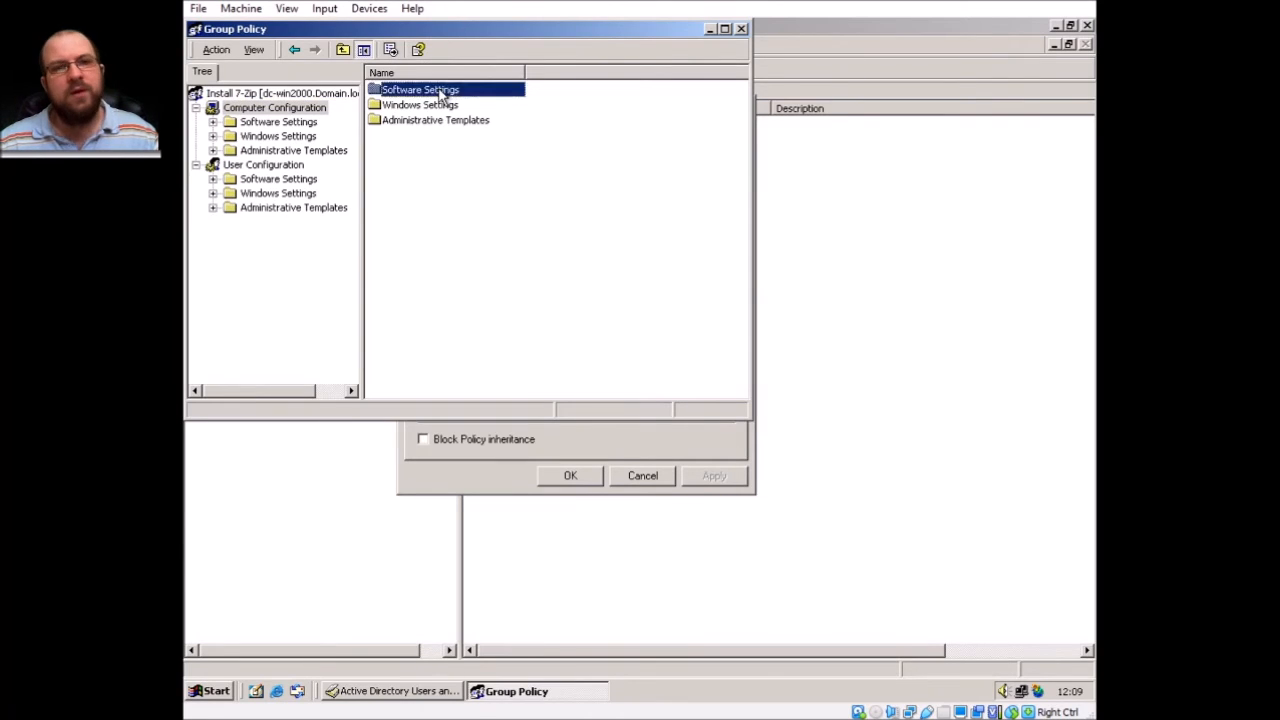
double_click(443, 92)
right_click(445, 102)
mouse_move(500, 106)
click(590, 108)
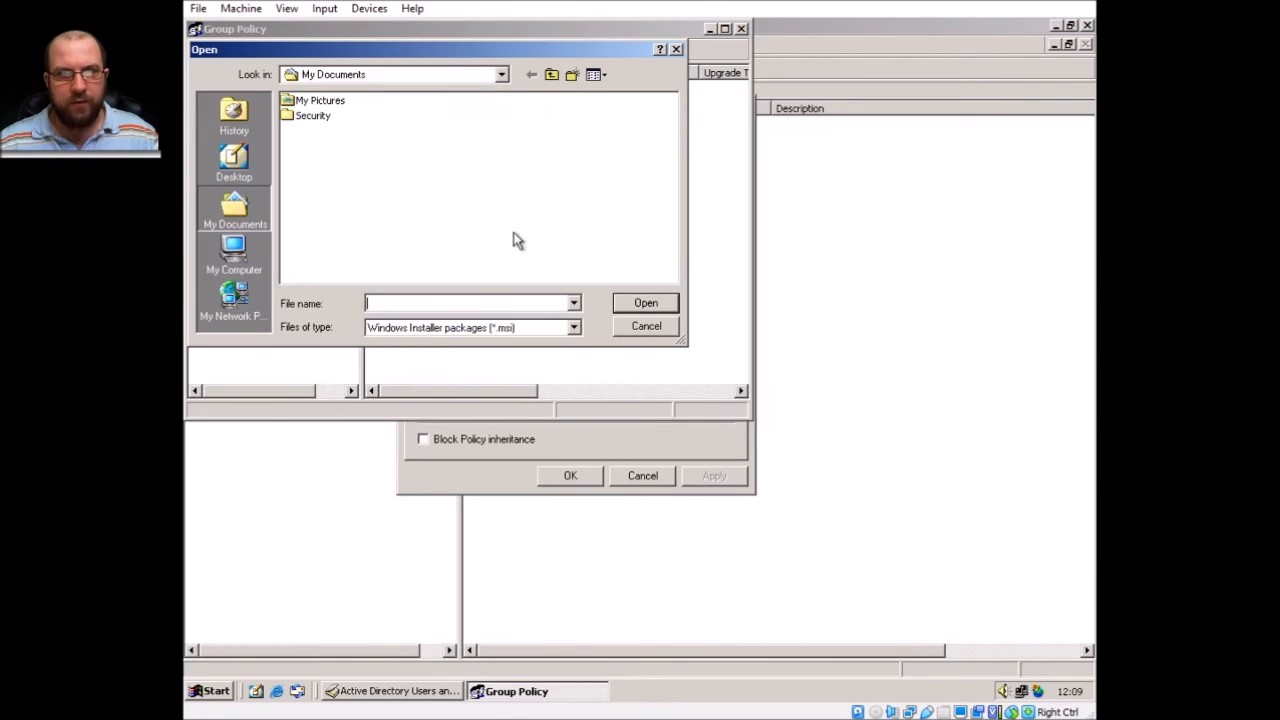
Browse the network to the Dc-win2000 Software share and assign the 7z1900 package.
click(243, 269)
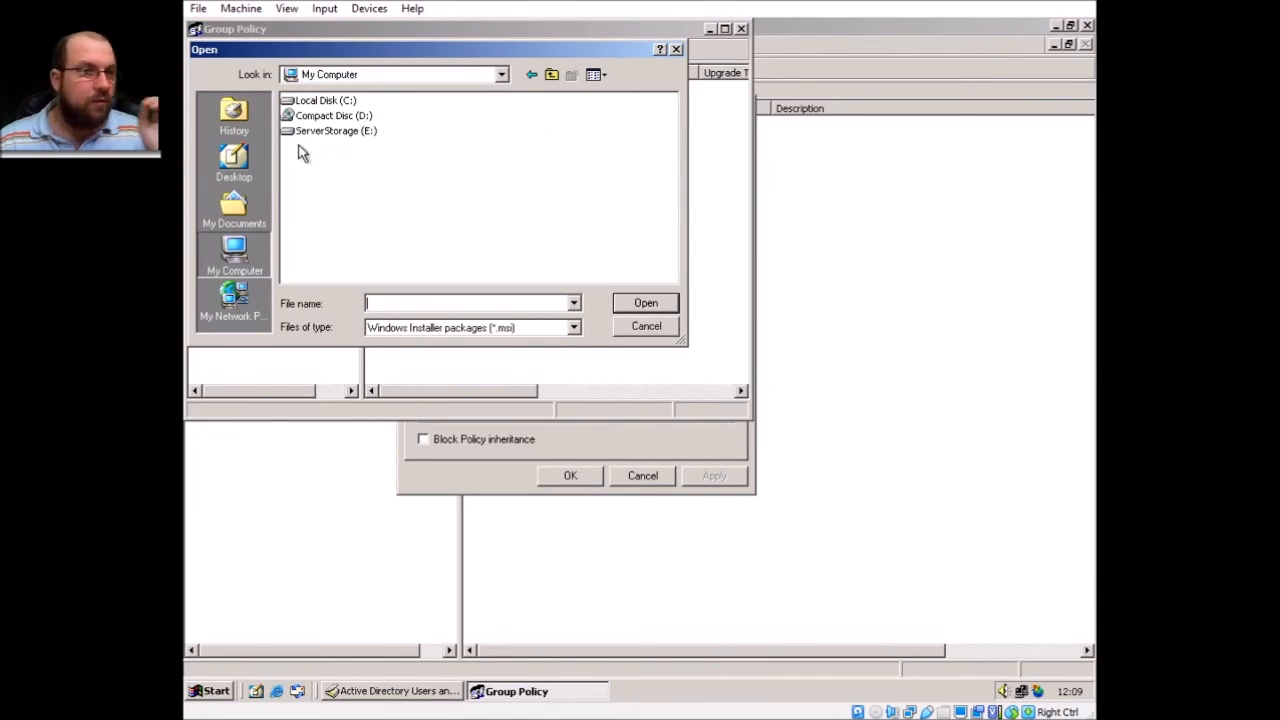
double_click(335, 131)
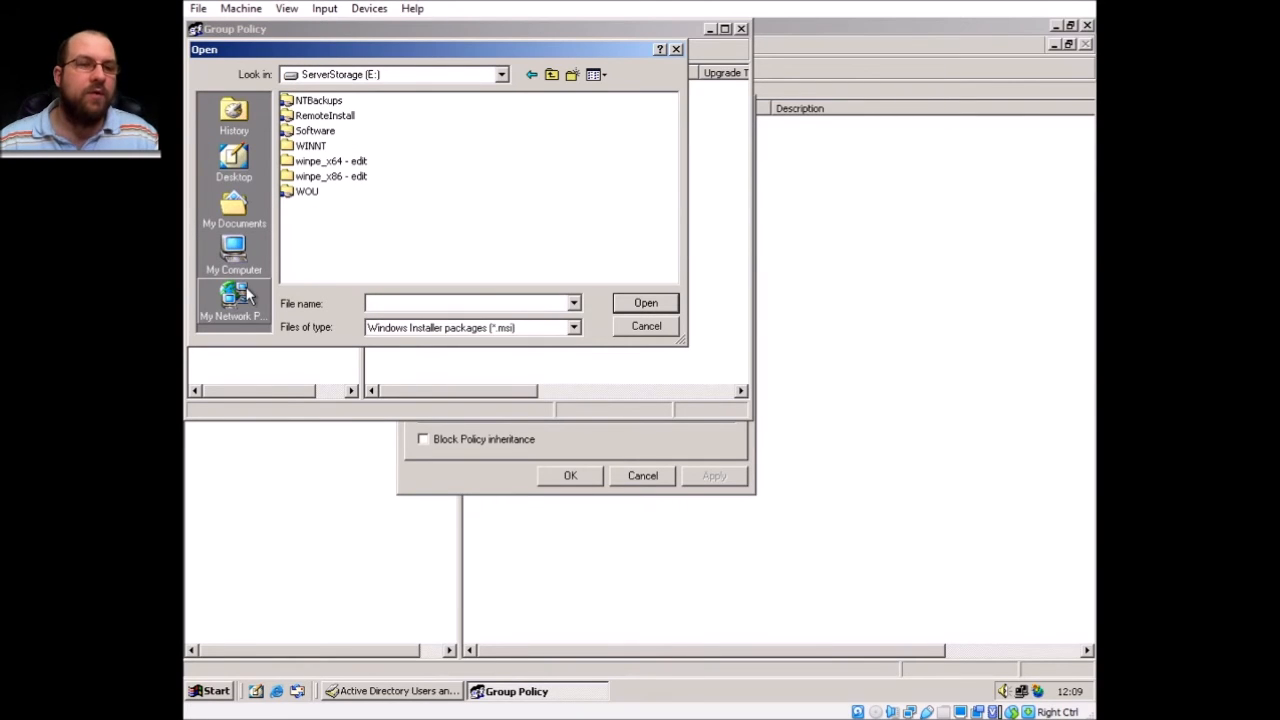
click(240, 312)
double_click(326, 104)
double_click(326, 104)
double_click(326, 104)
double_click(326, 104)
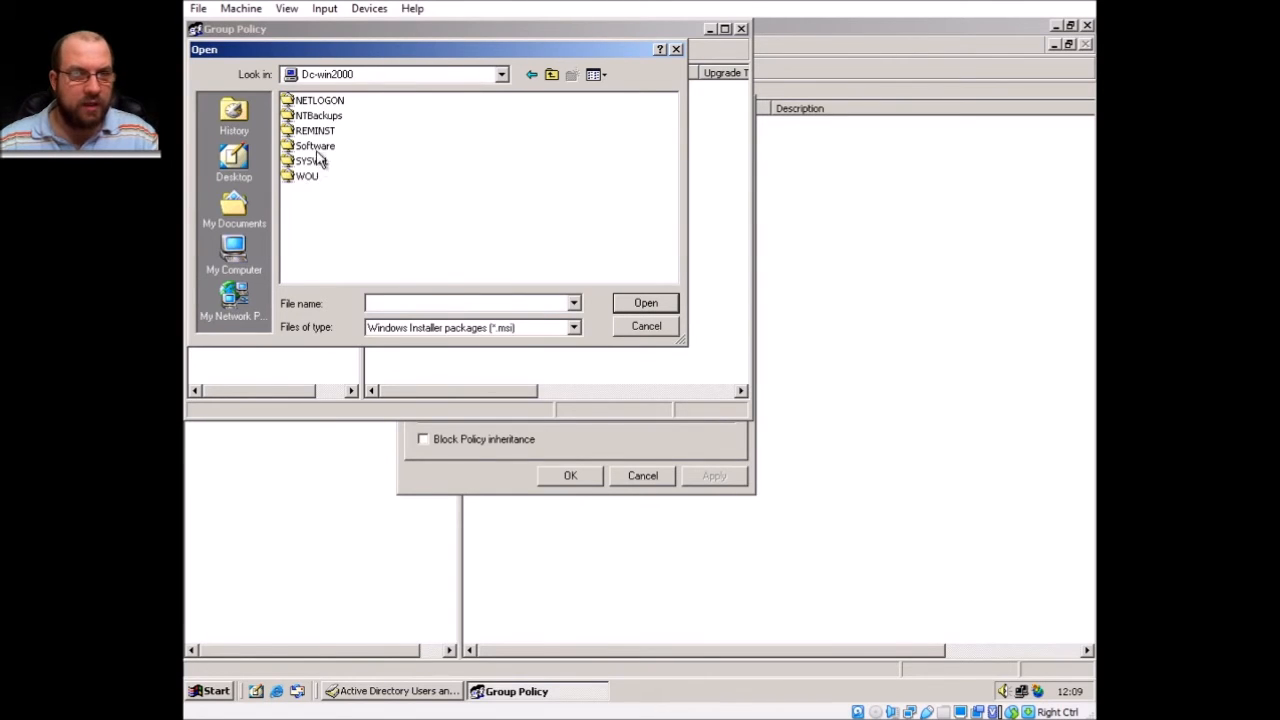
double_click(320, 148)
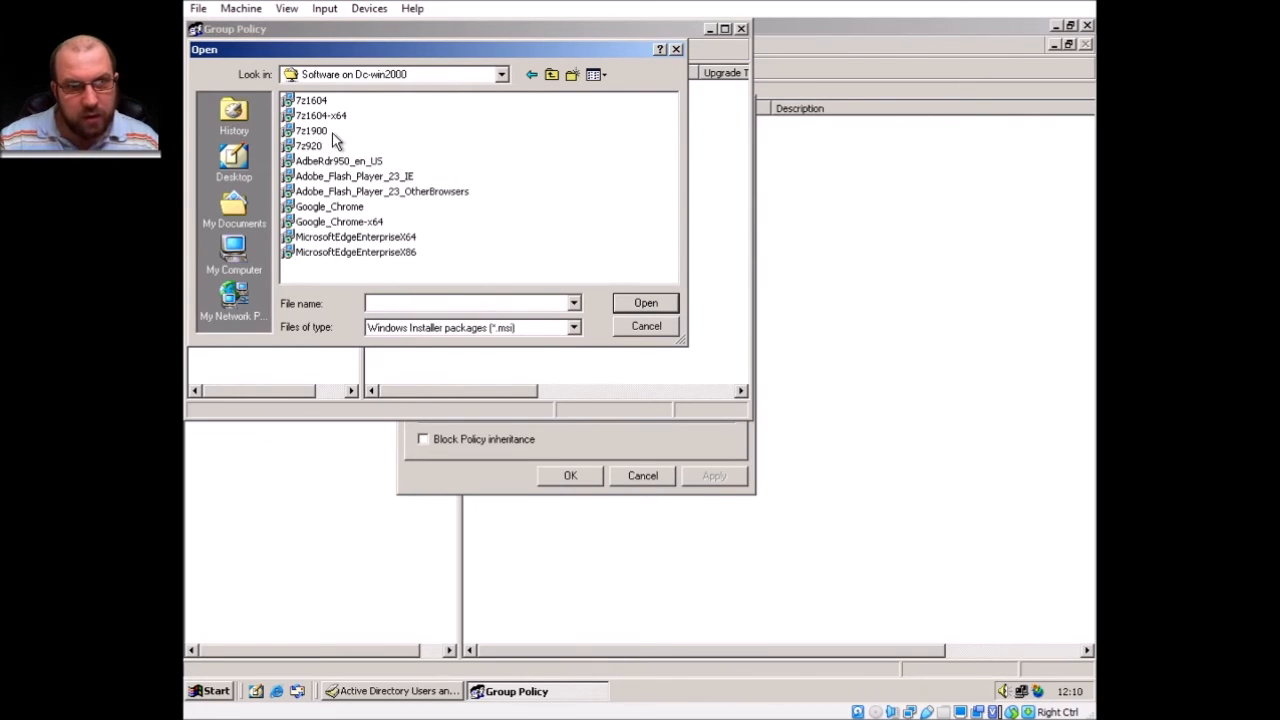
double_click(318, 132)
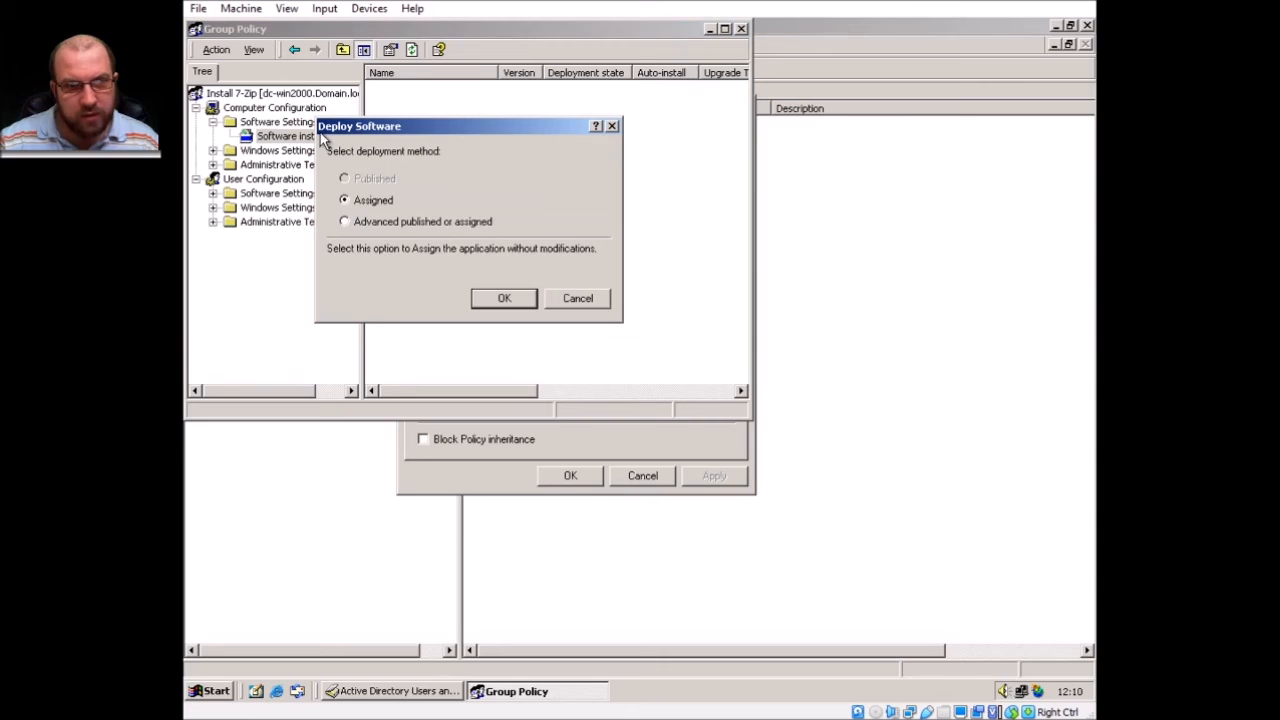
click(503, 298)
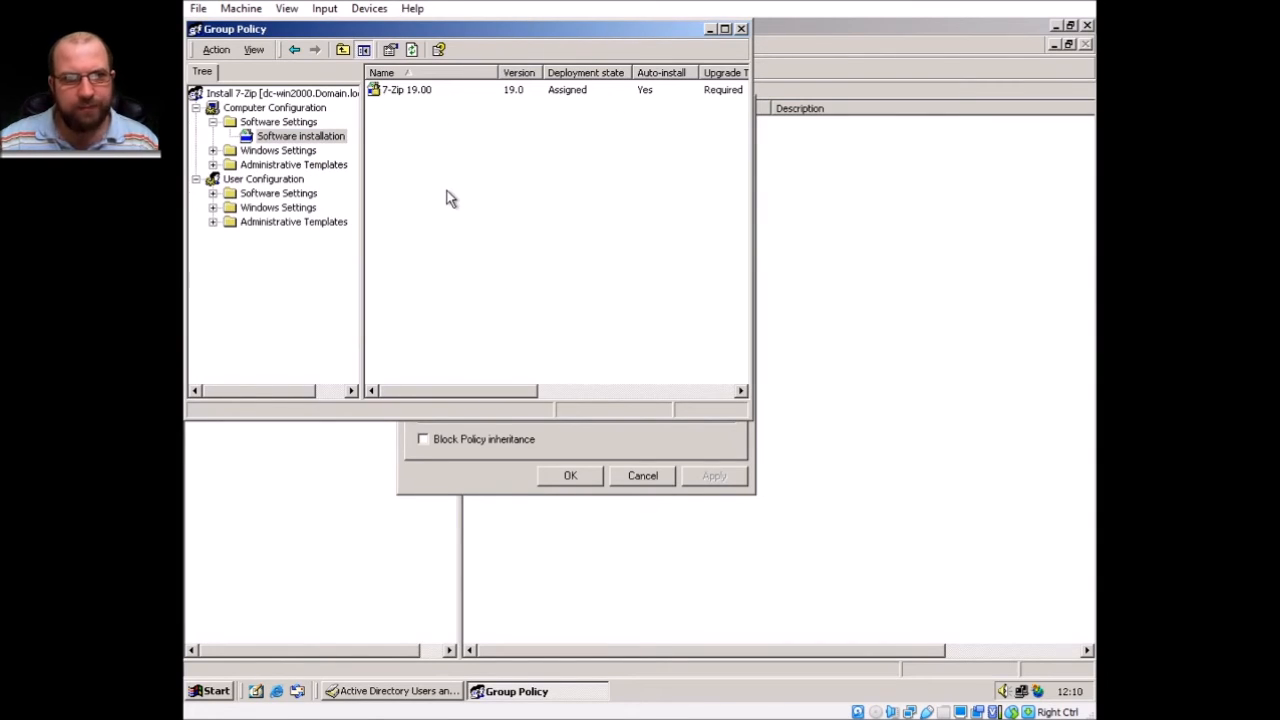
right_click(480, 200)
click(559, 125)
click(741, 29)
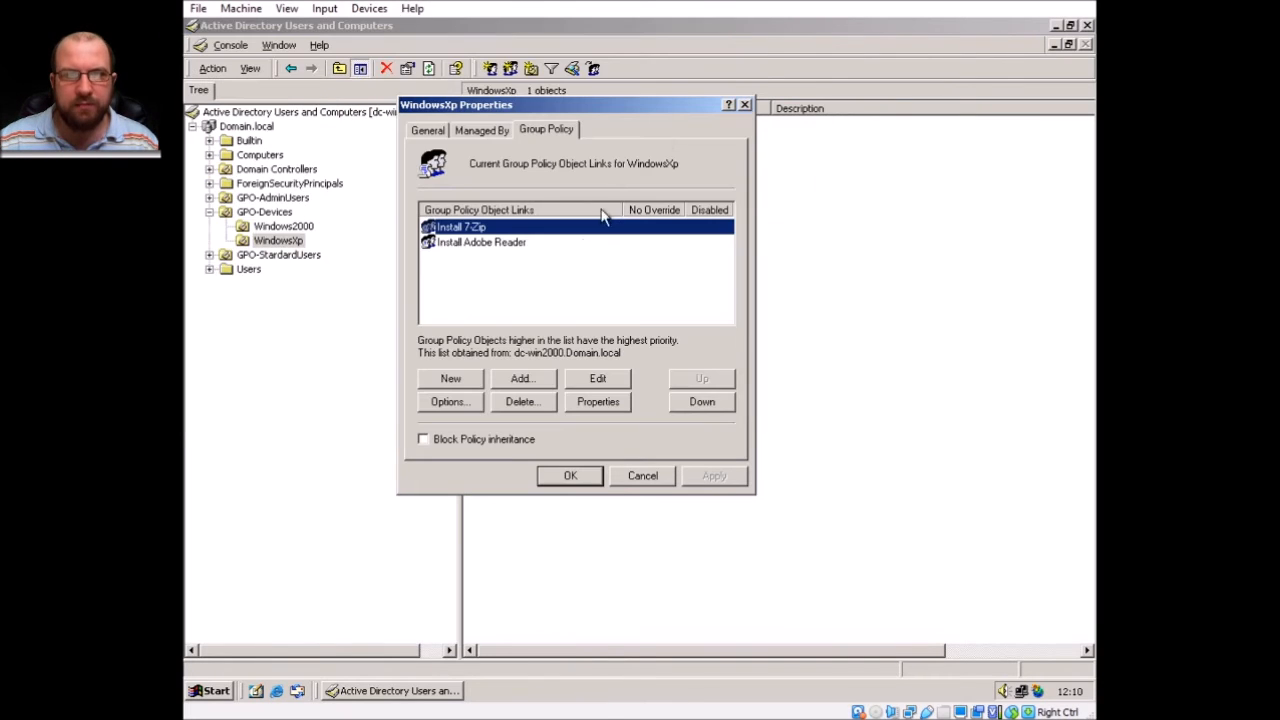
click(496, 243)
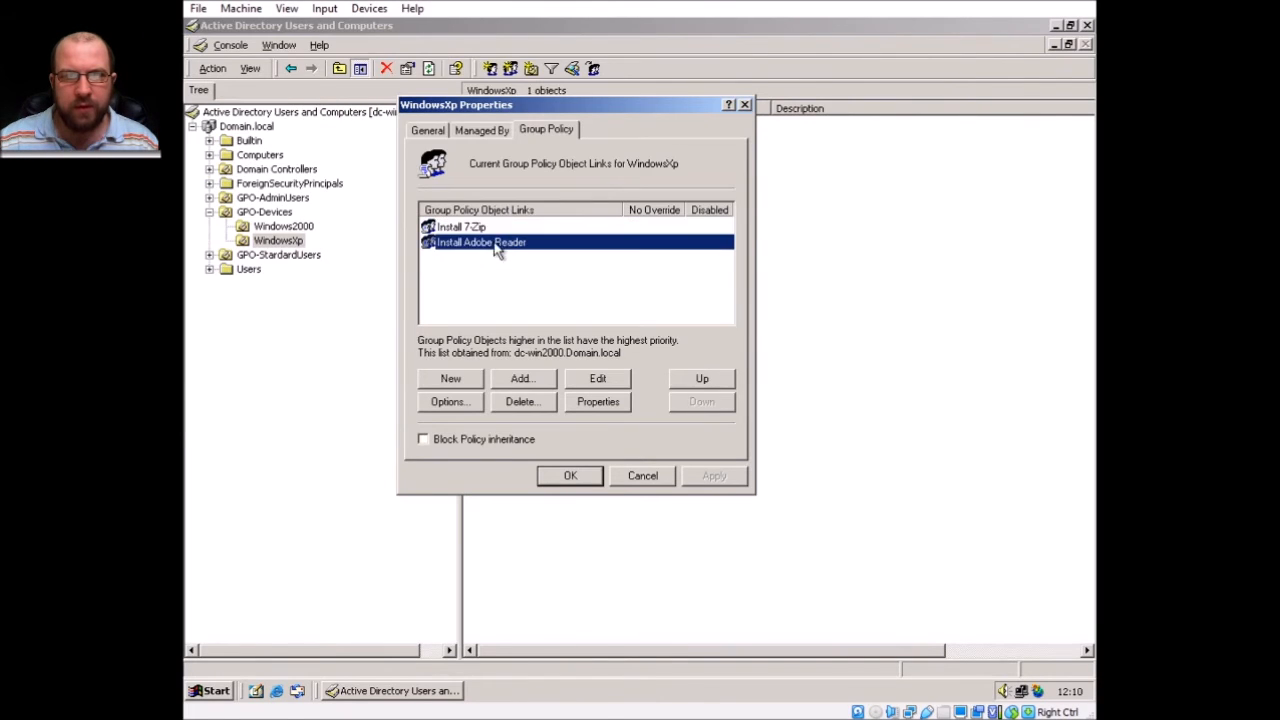
click(603, 383)
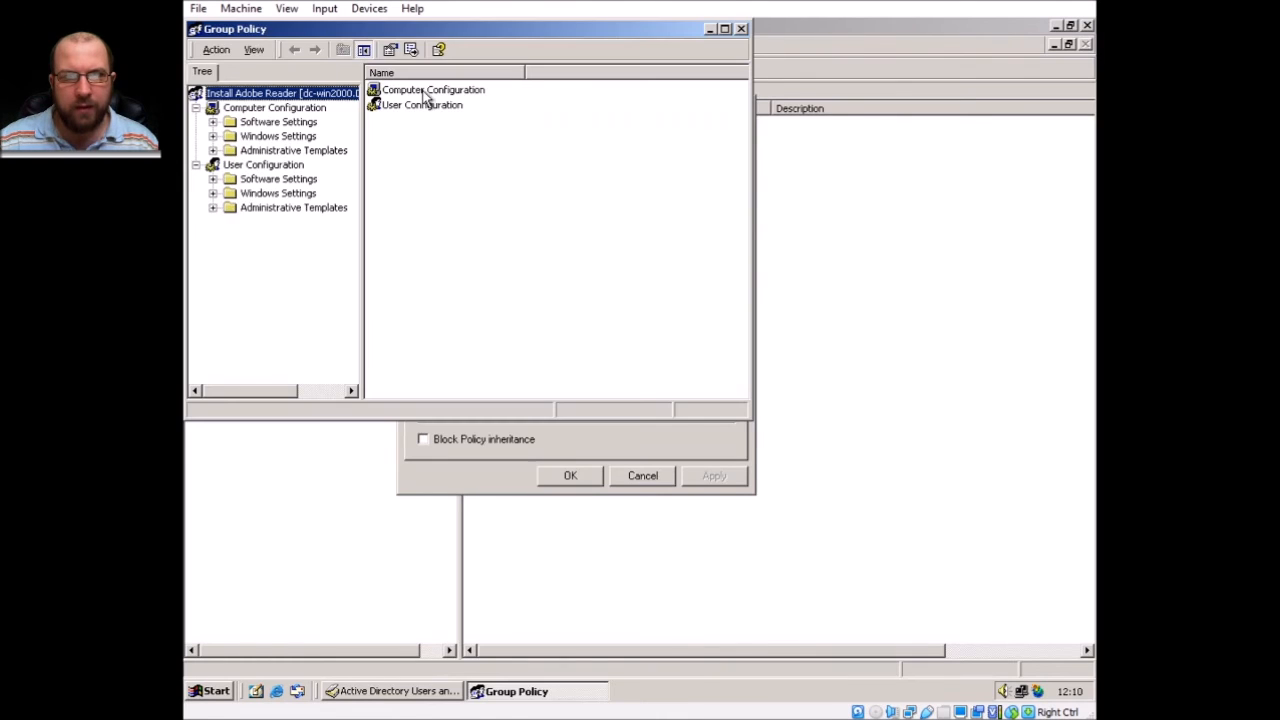
double_click(424, 92)
double_click(424, 91)
double_click(424, 92)
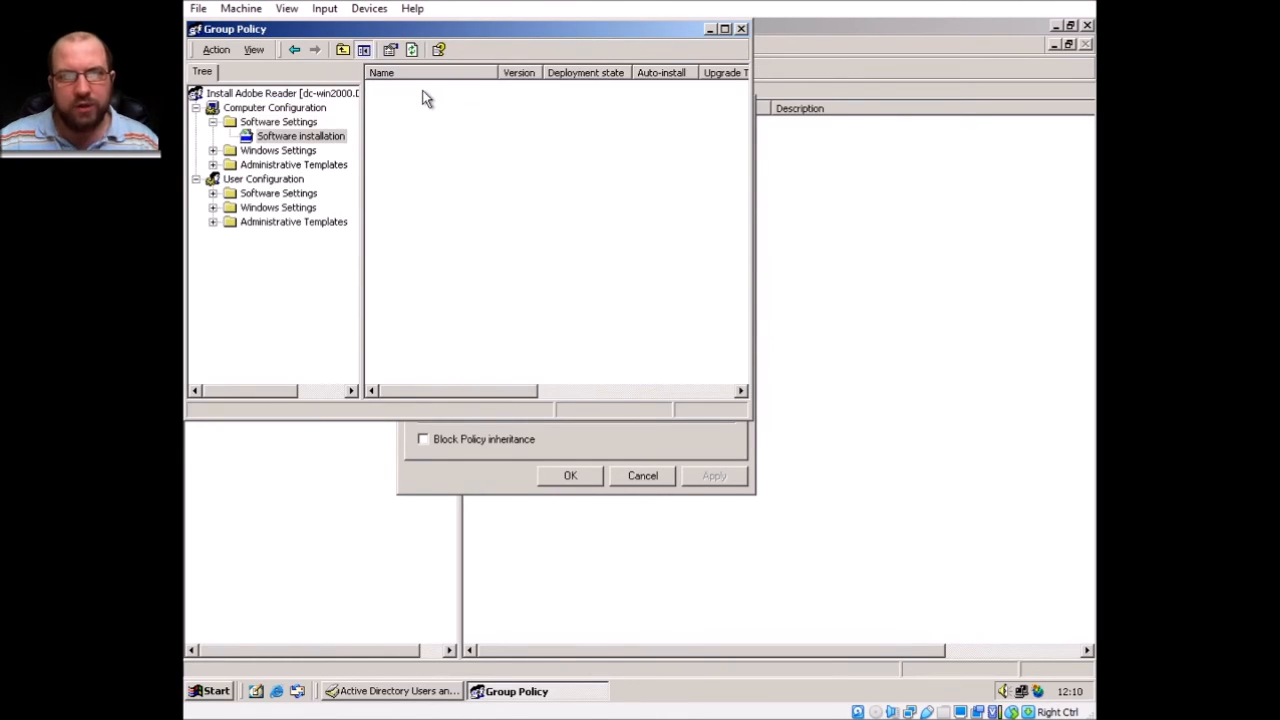
Start a new package, review the file type list, then cancel and close the Adobe Reader editor.
right_click(445, 123)
mouse_move(470, 133)
click(586, 135)
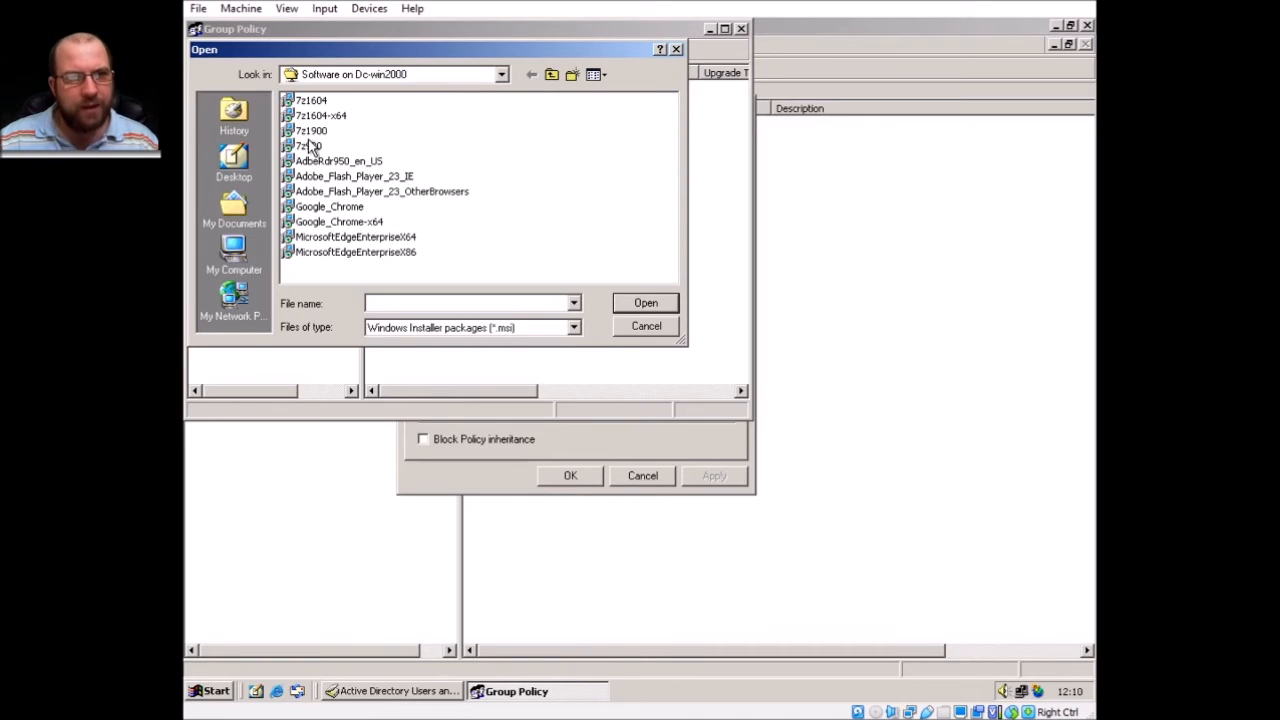
click(574, 328)
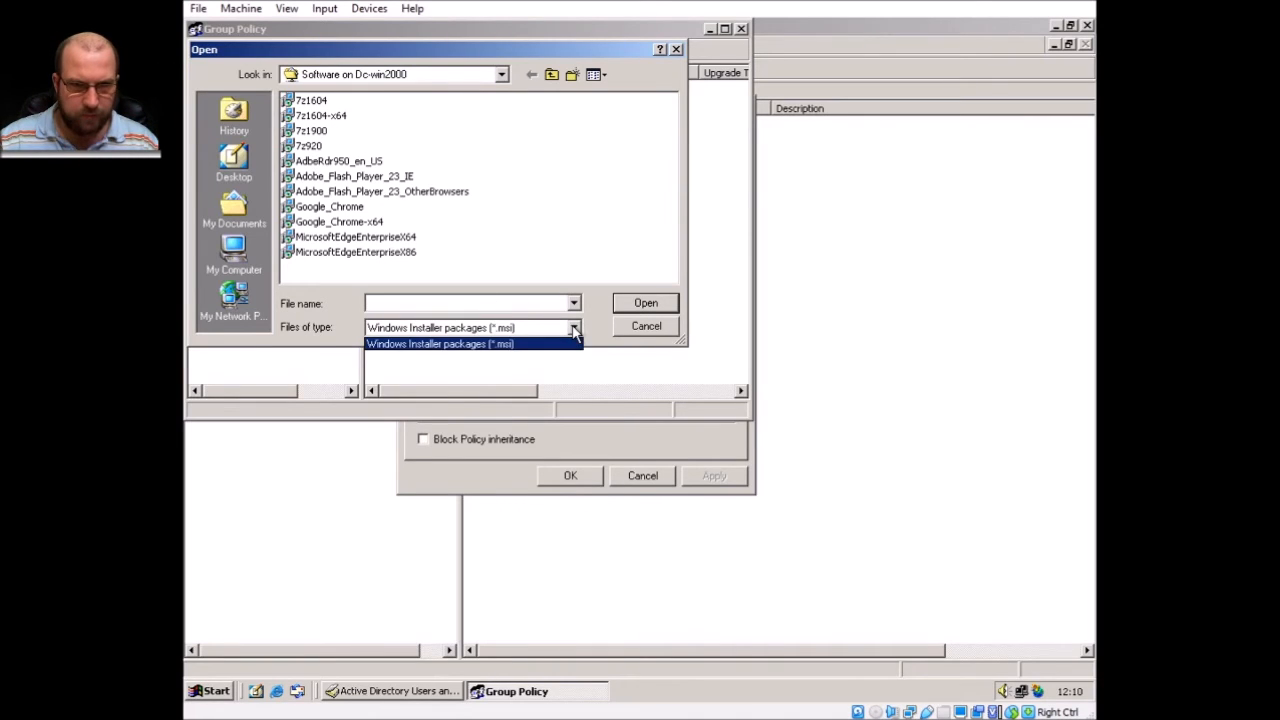
click(566, 198)
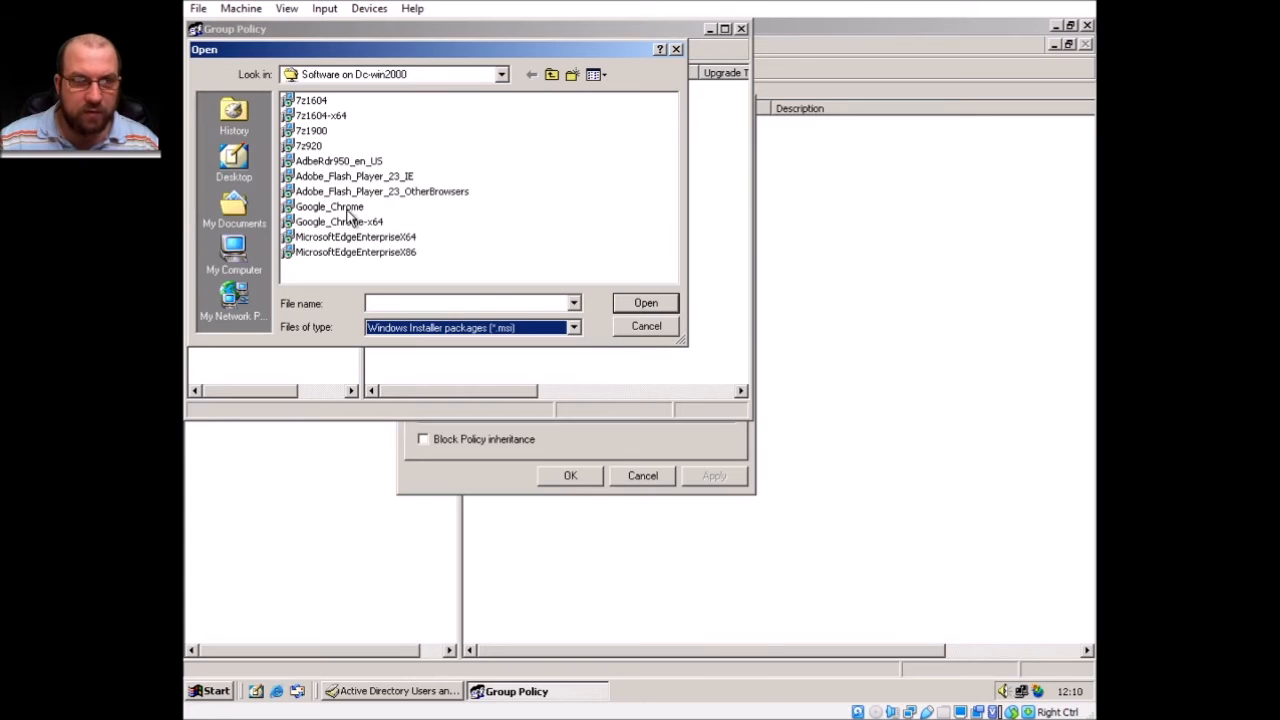
click(648, 328)
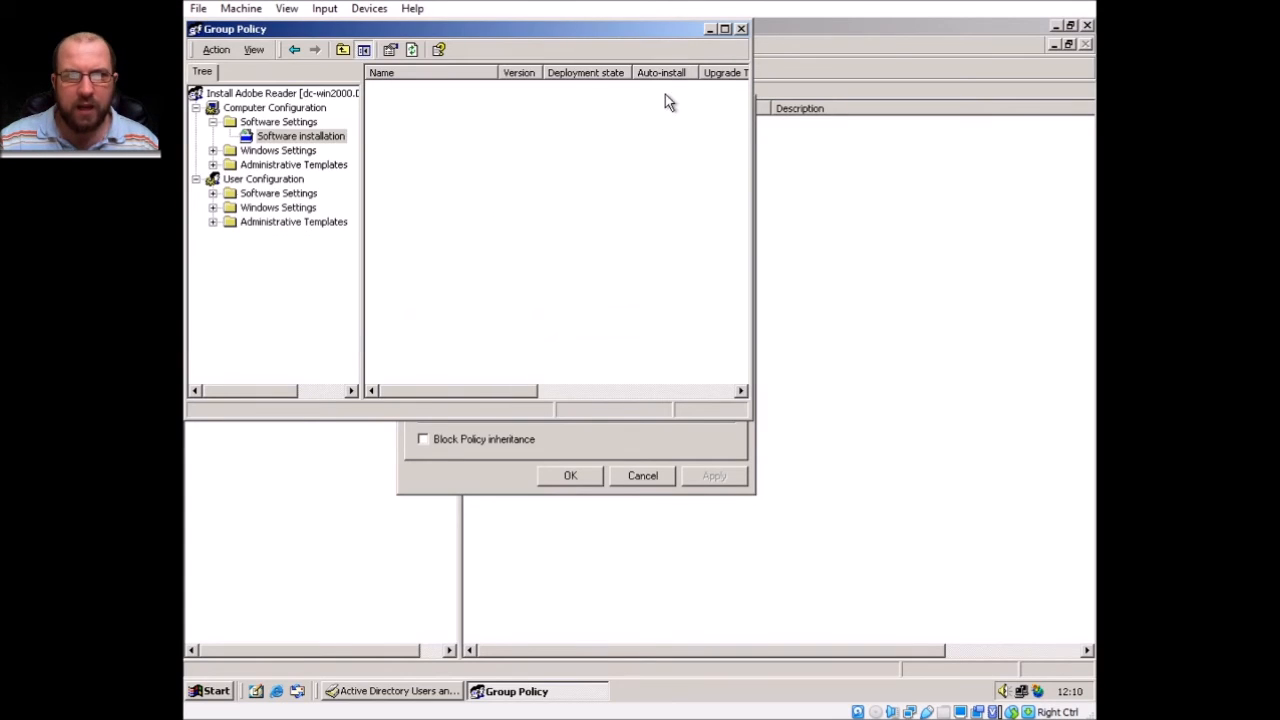
click(745, 29)
Create a WindowsXp policy named 'Install Google Chrome' and open its computer Software installation.
click(462, 380)
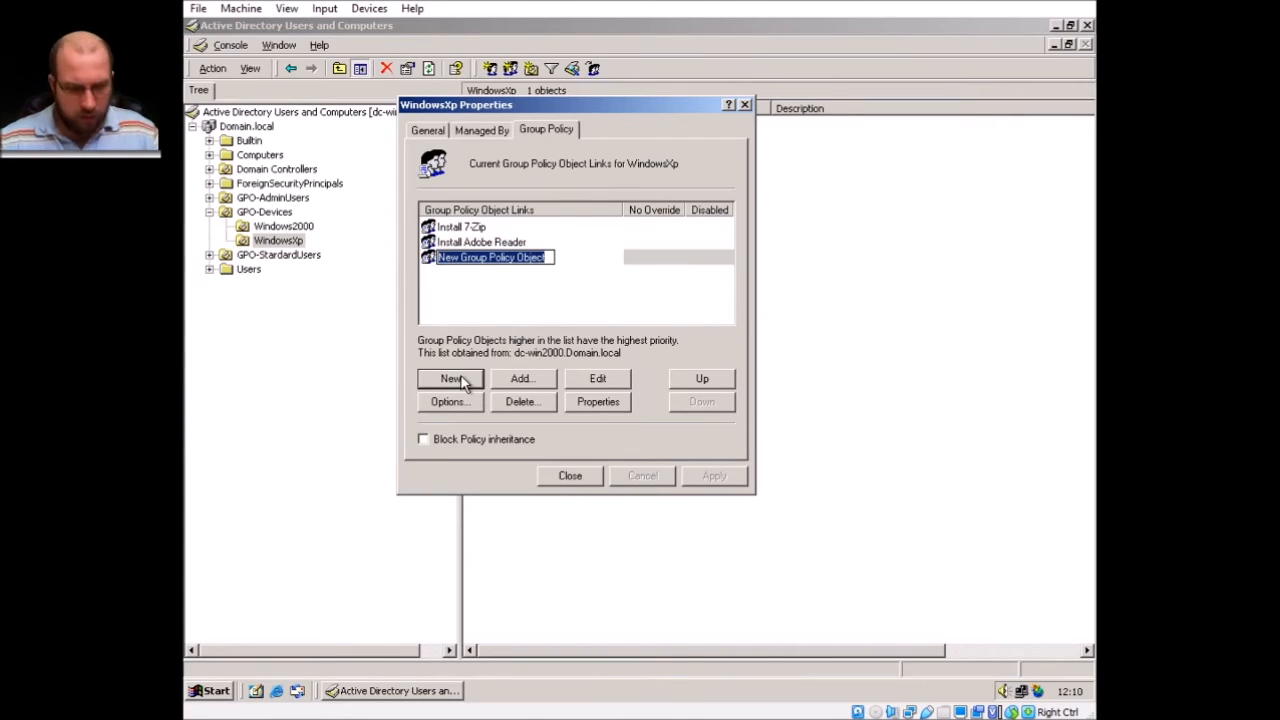
text(Install Google Chrome)
key(Return)
click(597, 379)
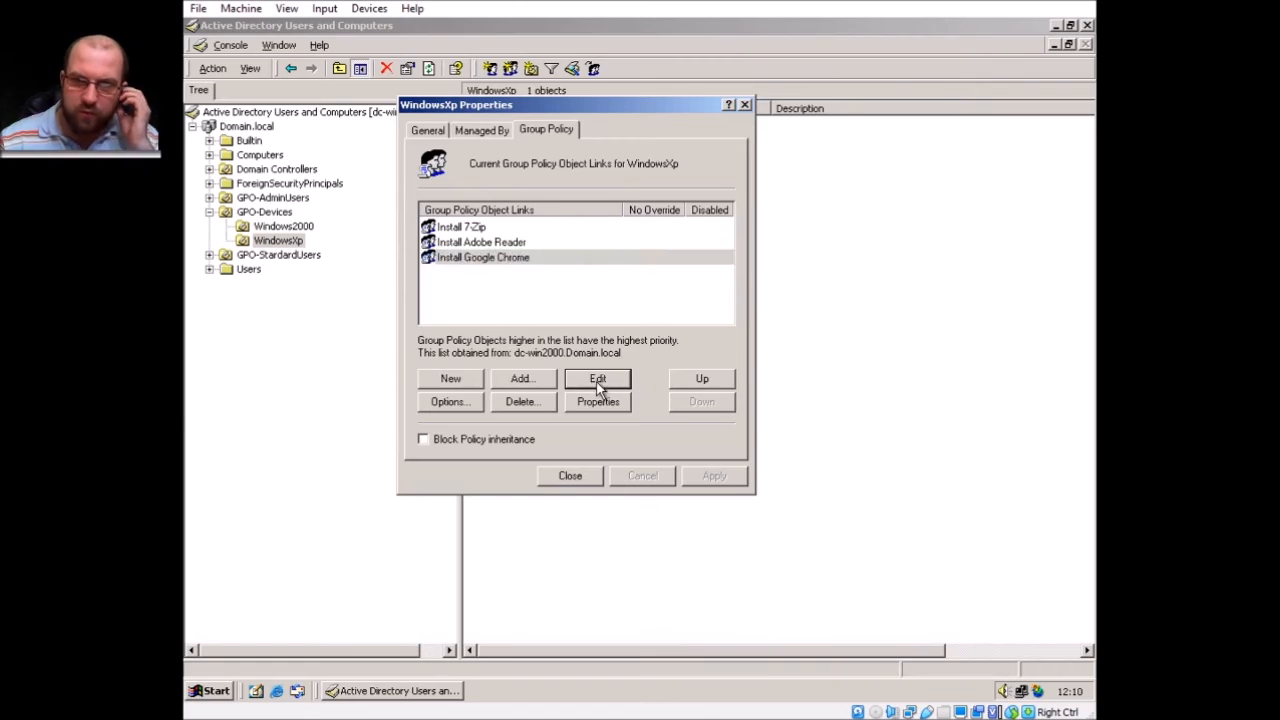
double_click(477, 95)
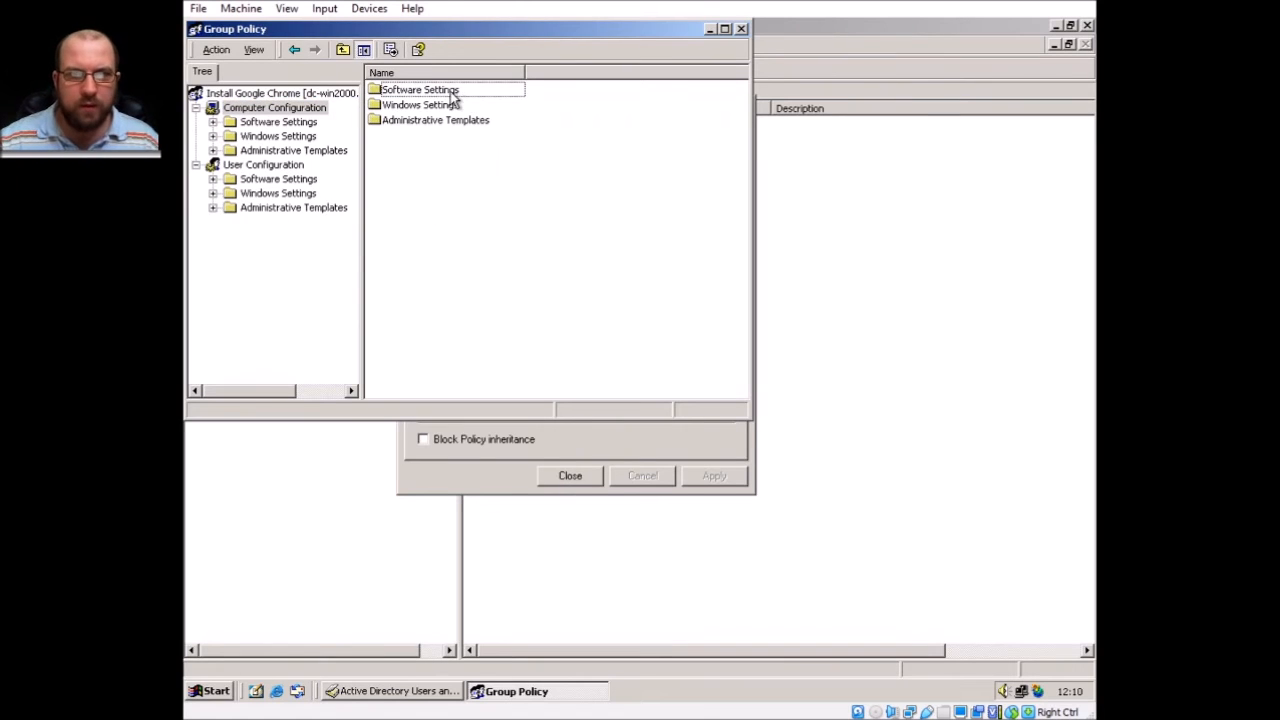
double_click(455, 92)
double_click(450, 93)
Add the Google_Chrome package to the policy as Assigned.
right_click(464, 106)
mouse_move(493, 118)
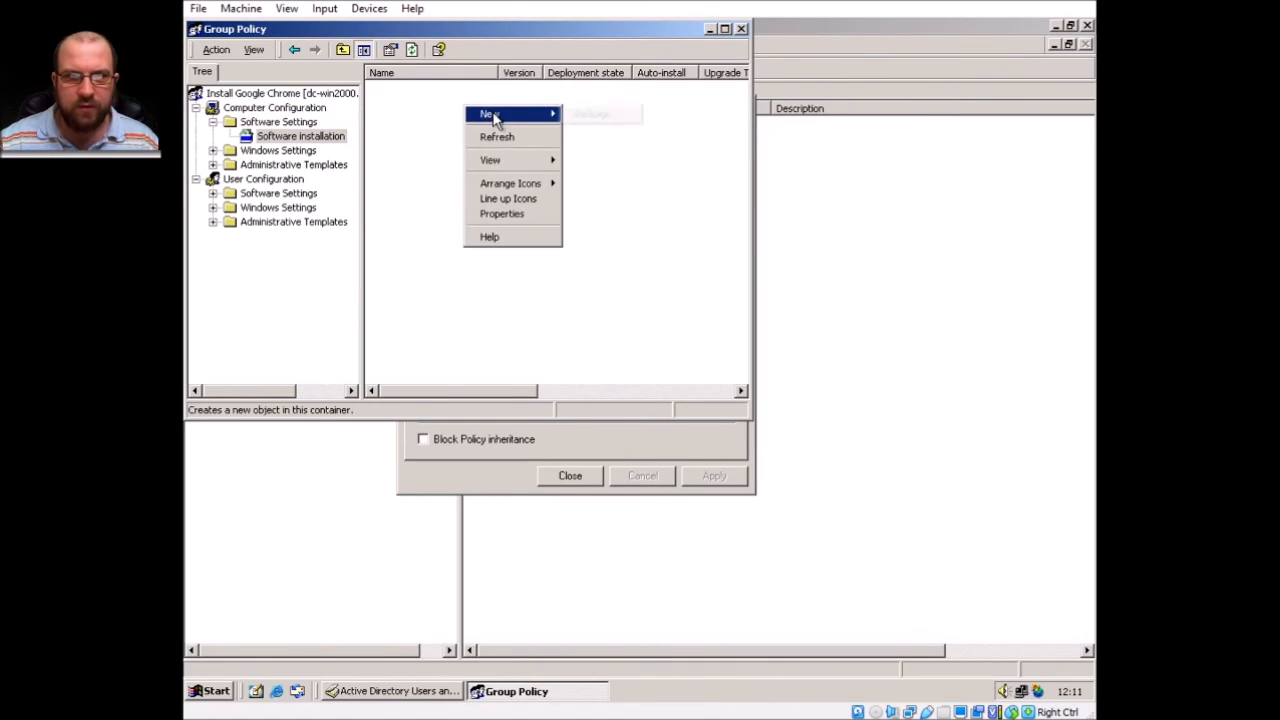
click(598, 114)
click(349, 208)
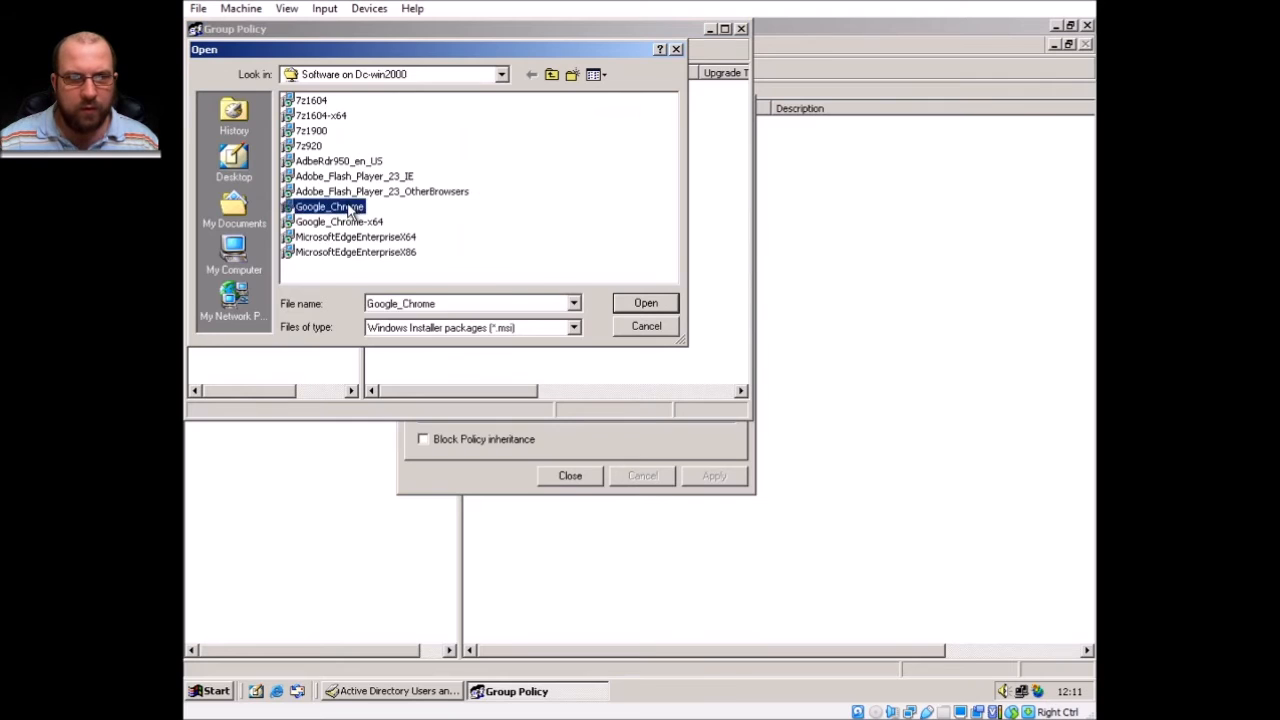
double_click(349, 208)
click(500, 297)
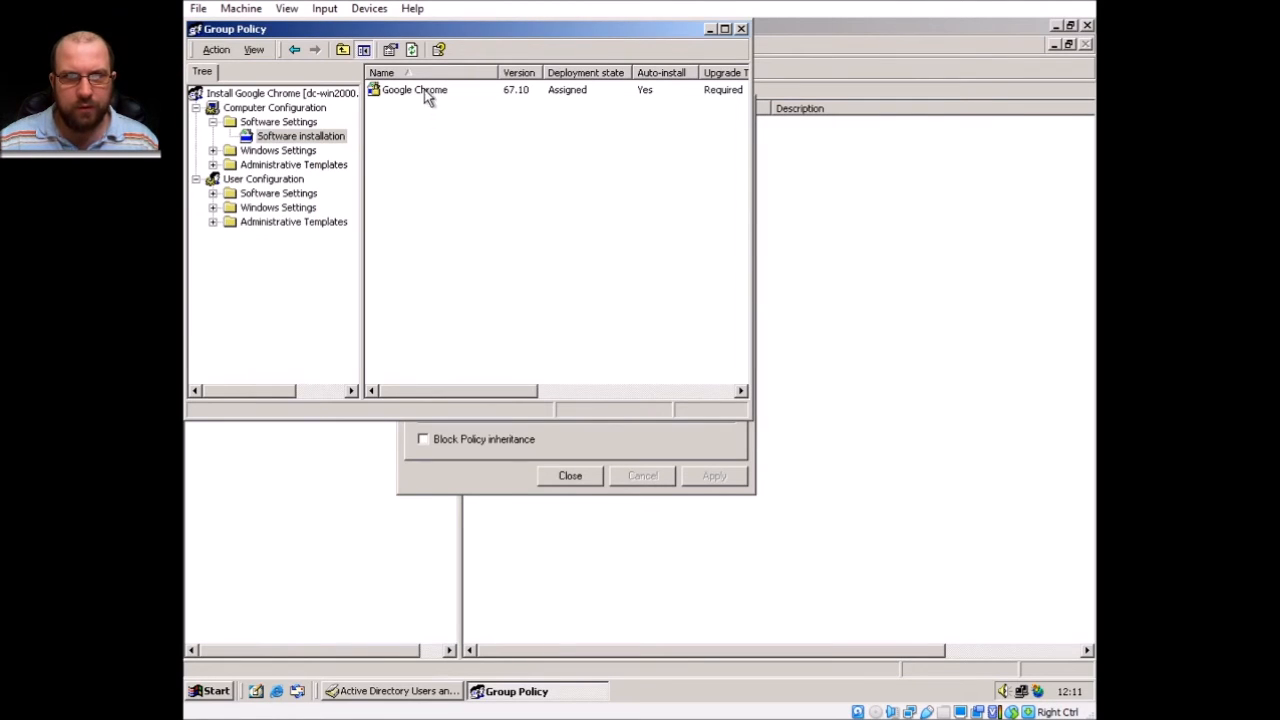
right_click(428, 91)
Review the Google Chrome package's Deployment, Upgrades, Modifications and Categories tabs.
click(492, 196)
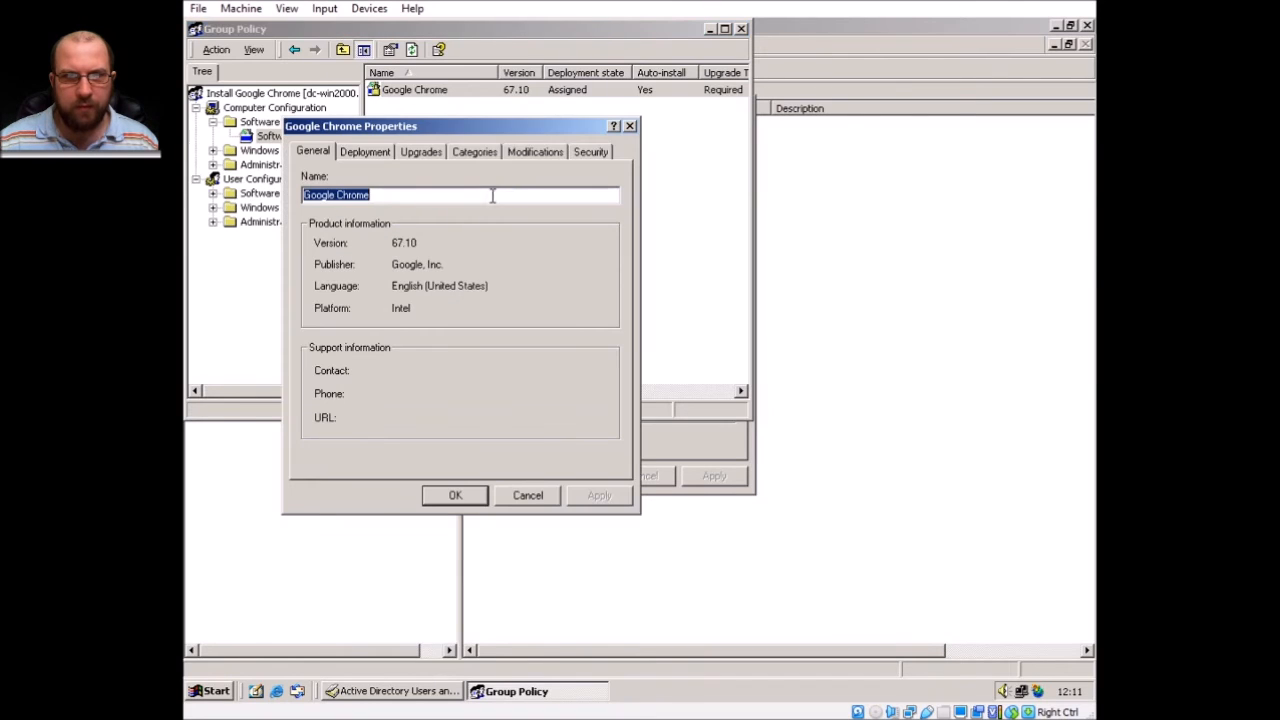
click(355, 153)
click(418, 154)
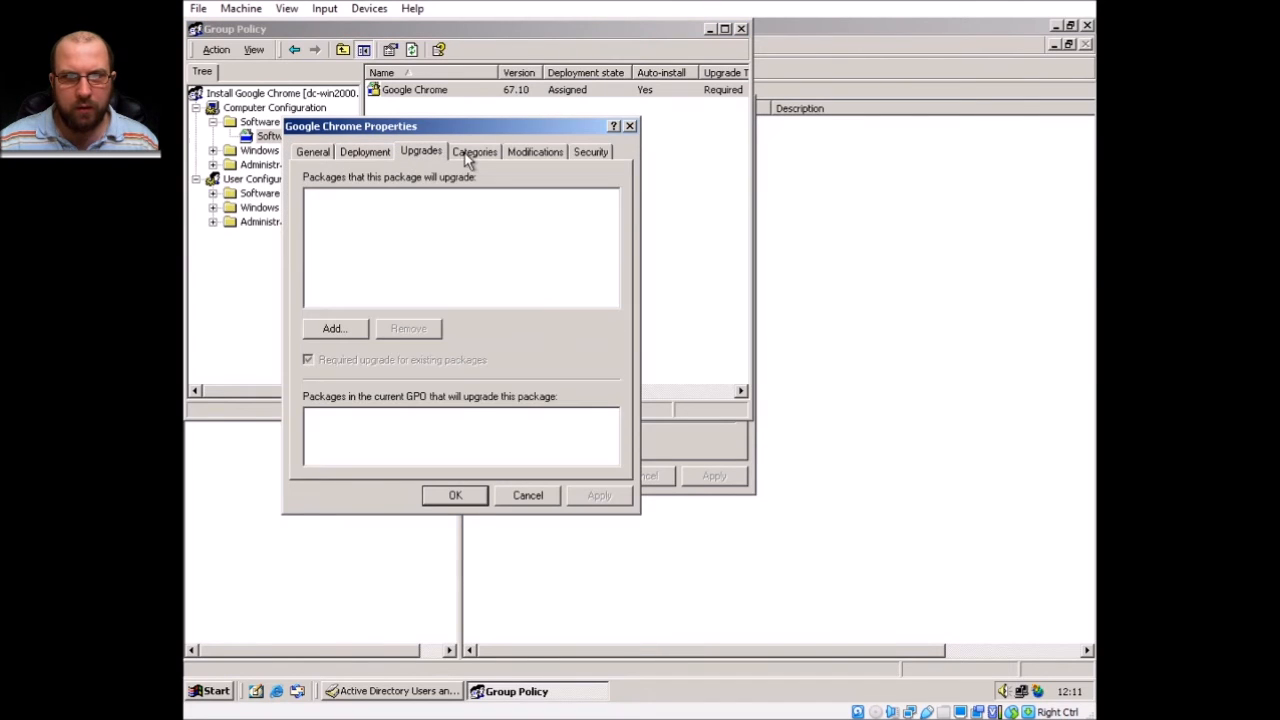
click(540, 152)
click(490, 151)
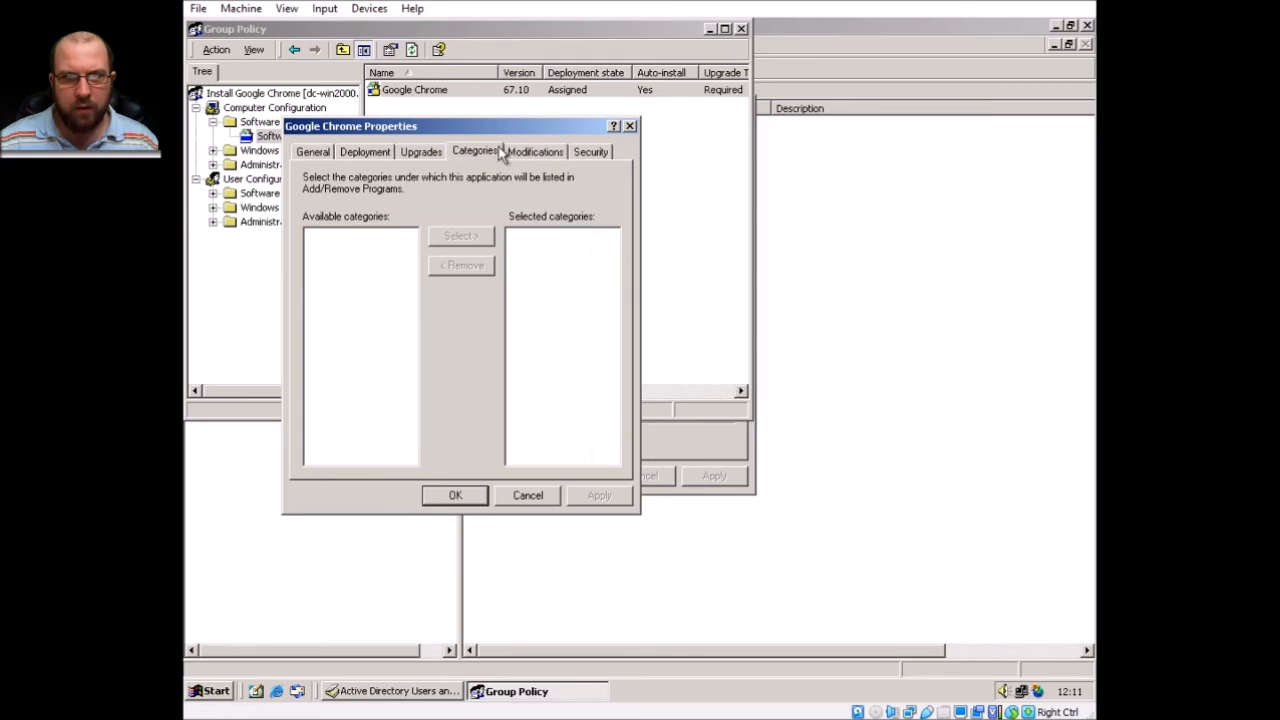
click(630, 127)
Bring up the package file browser showing the Dc-win2000 Software share.
right_click(416, 92)
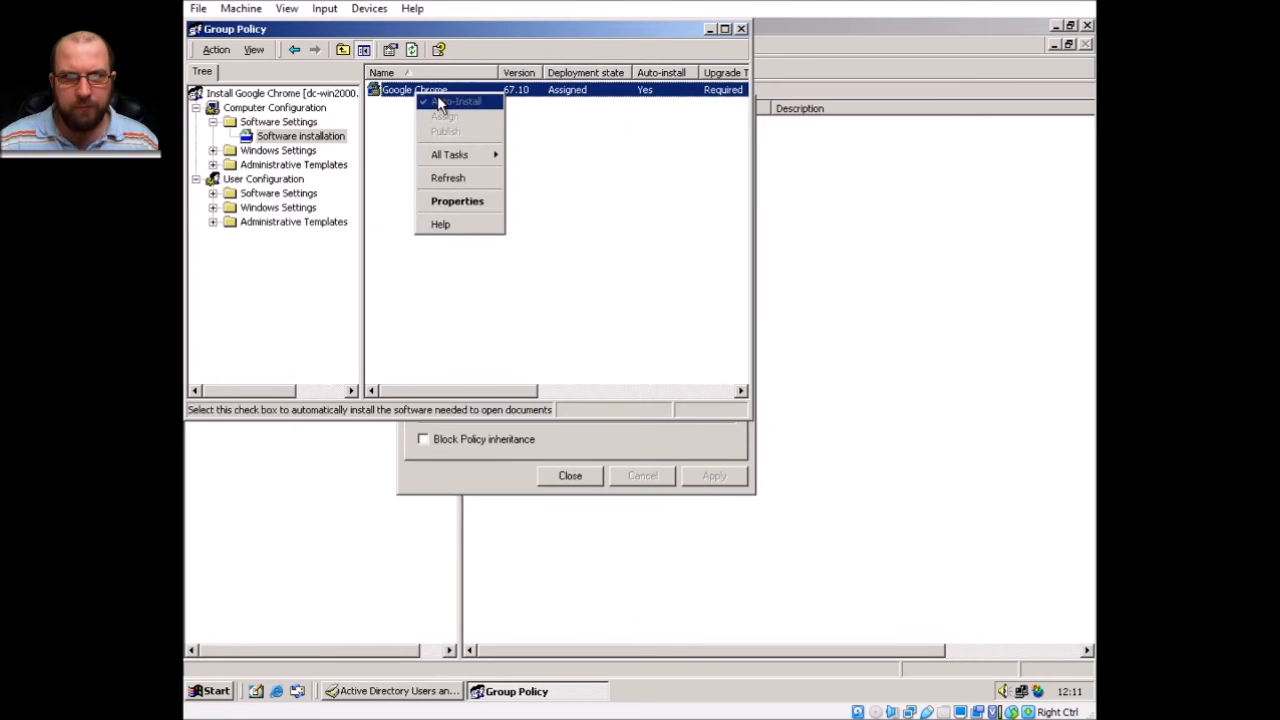
right_click(529, 125)
mouse_move(585, 133)
click(652, 134)
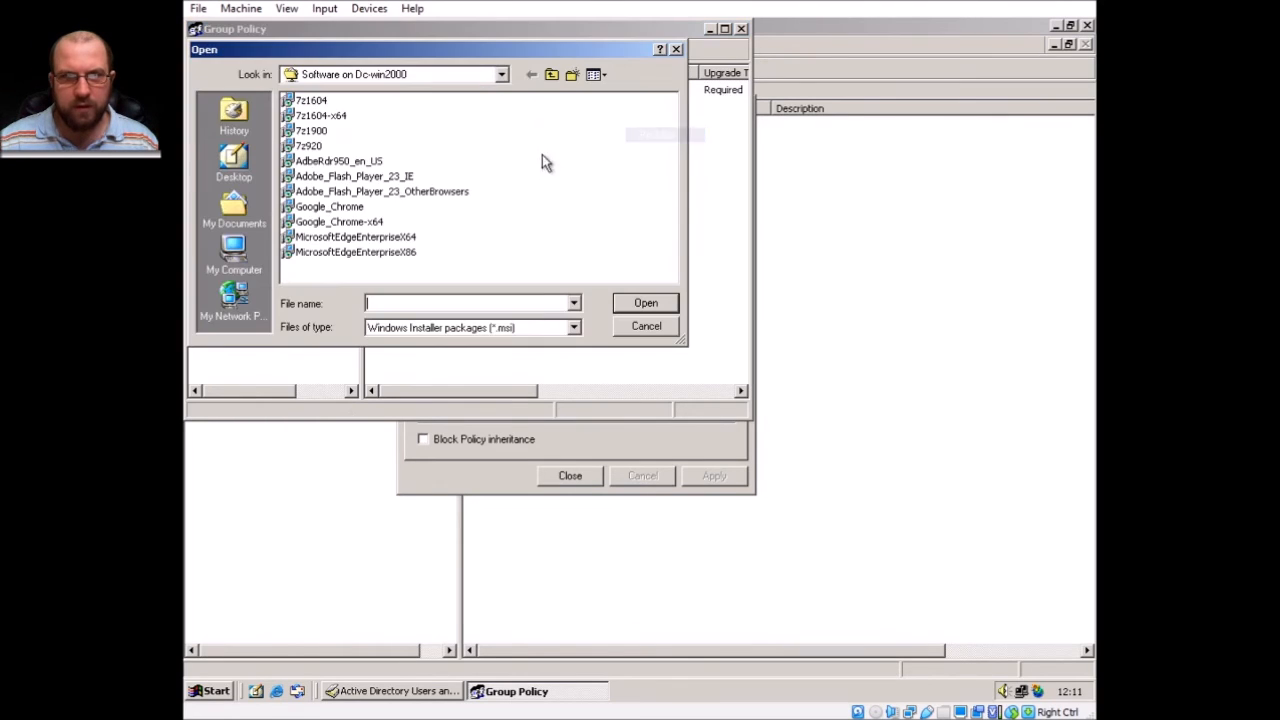
Cancel the browser, widen the Source column to read \\Dc-win2000\Software\Google_Chrome.msi, then close the editor.
click(660, 325)
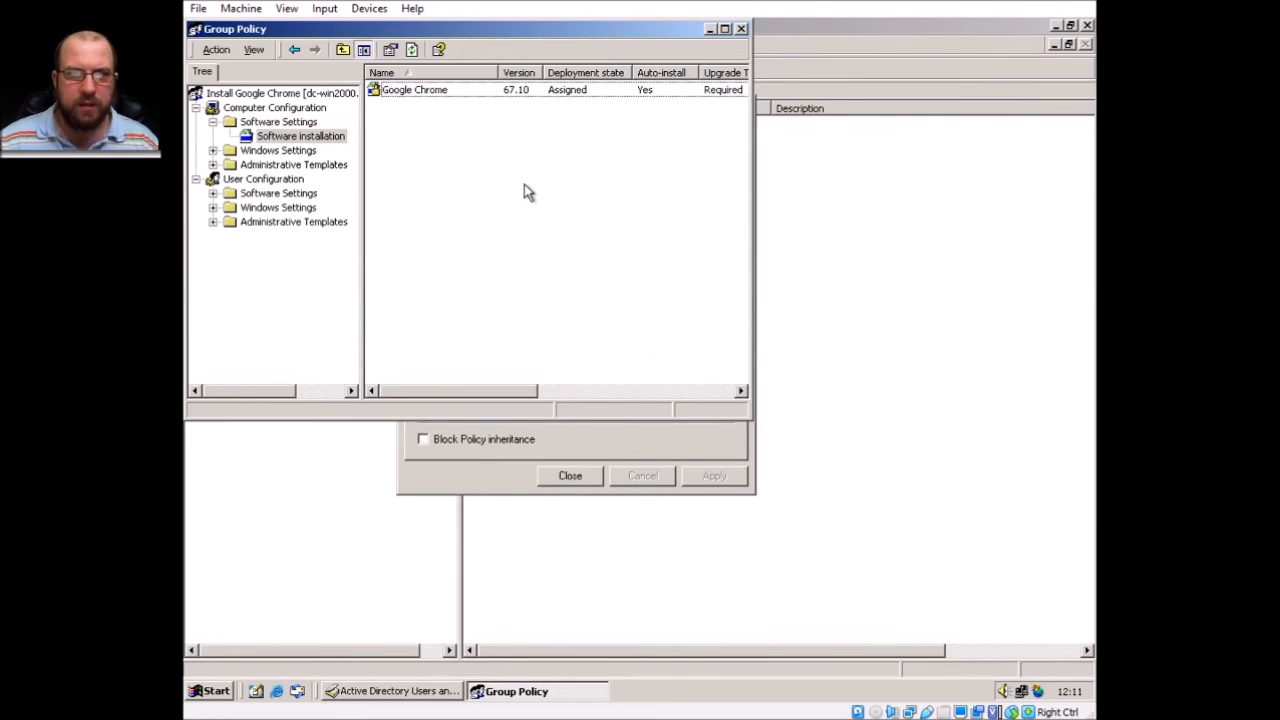
drag(476, 392, 667, 391)
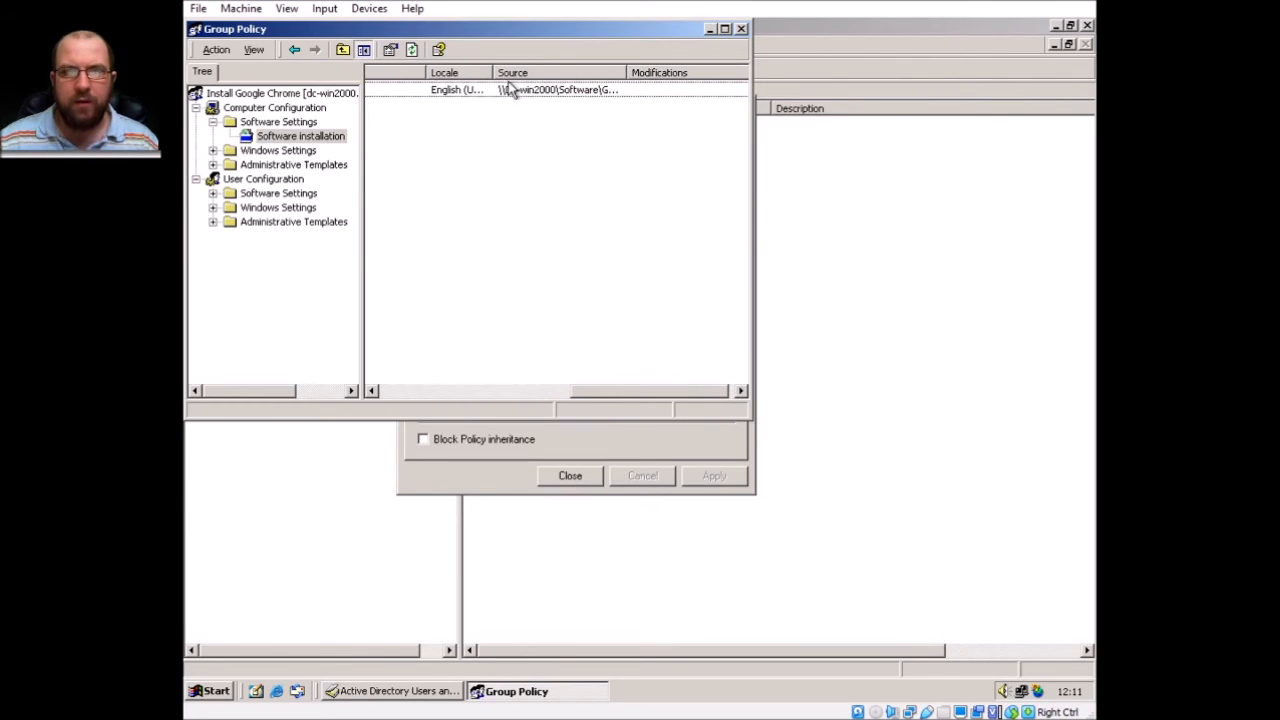
drag(627, 72, 709, 73)
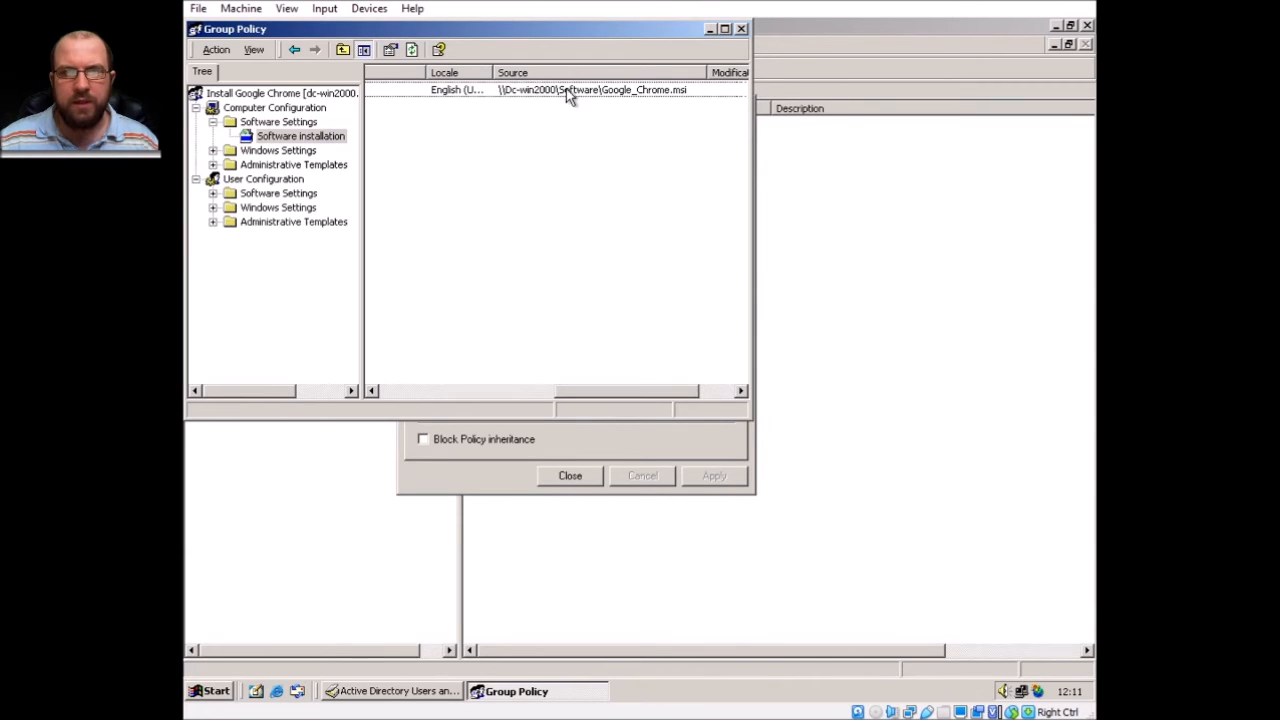
drag(639, 396, 446, 402)
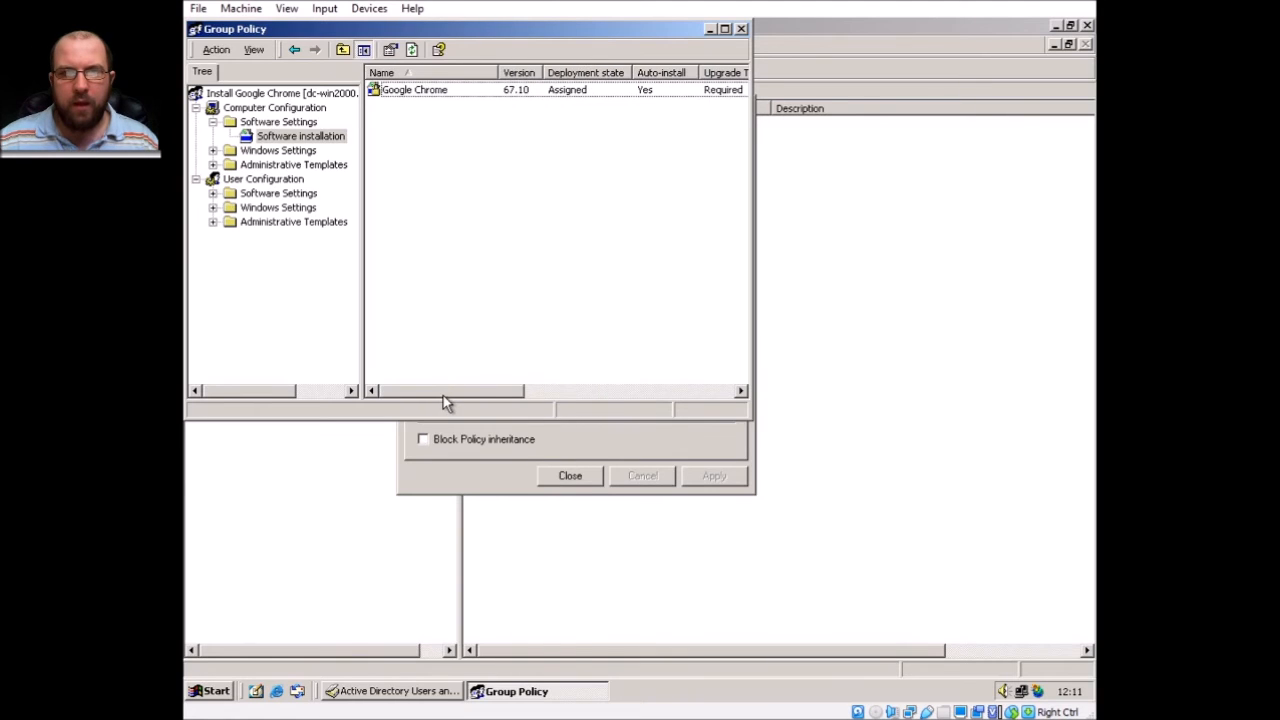
click(741, 29)
click(504, 295)
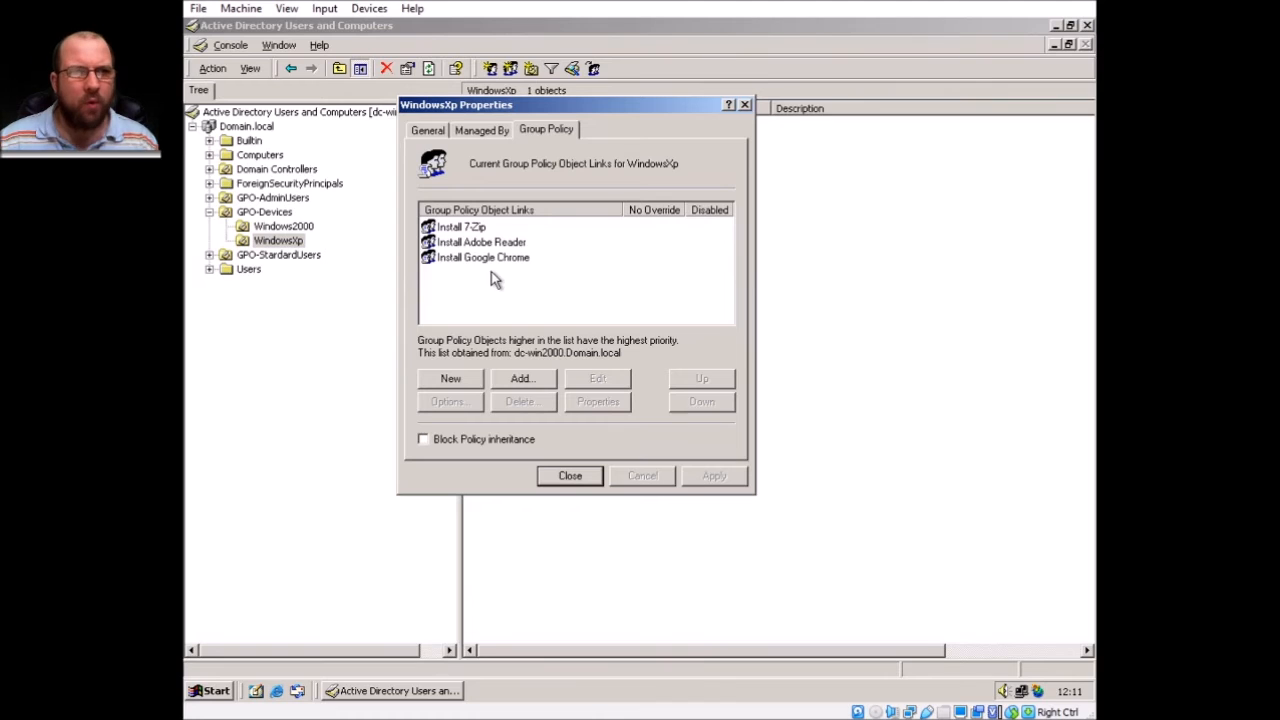
Review the 7-Zip, Adobe Reader and Google Chrome links, then close WindowsXp Properties.
click(506, 244)
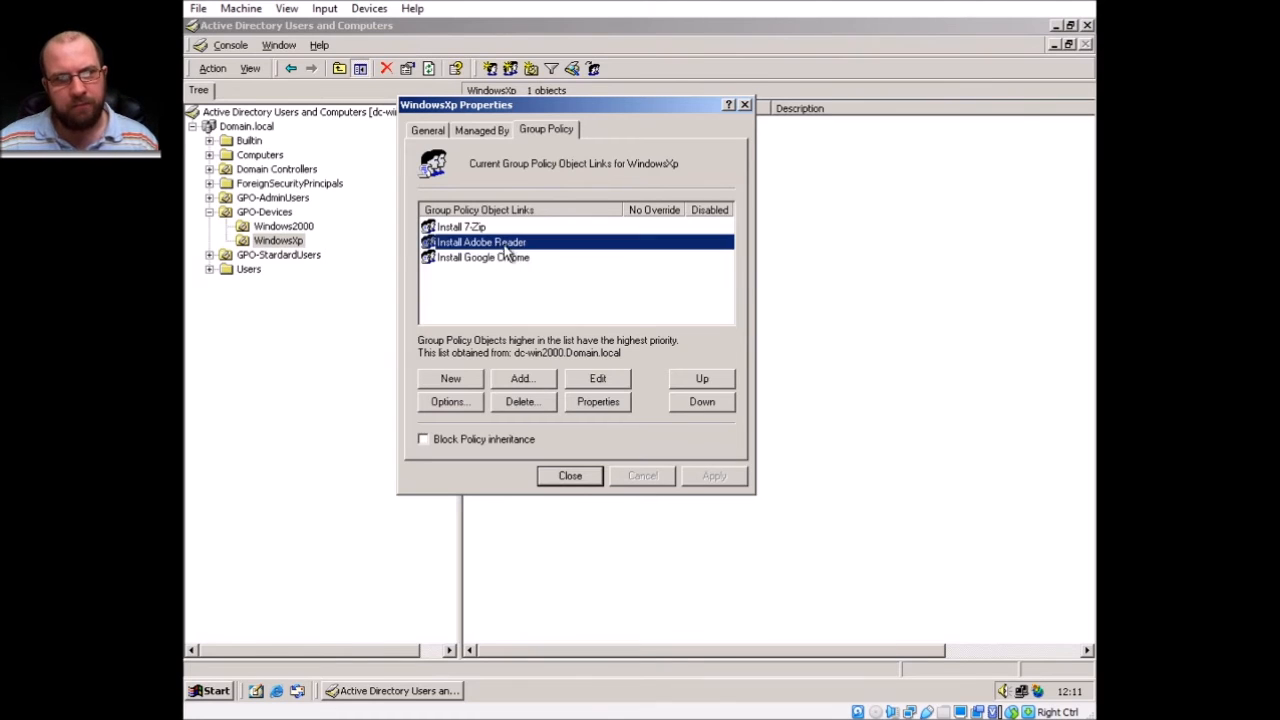
click(526, 298)
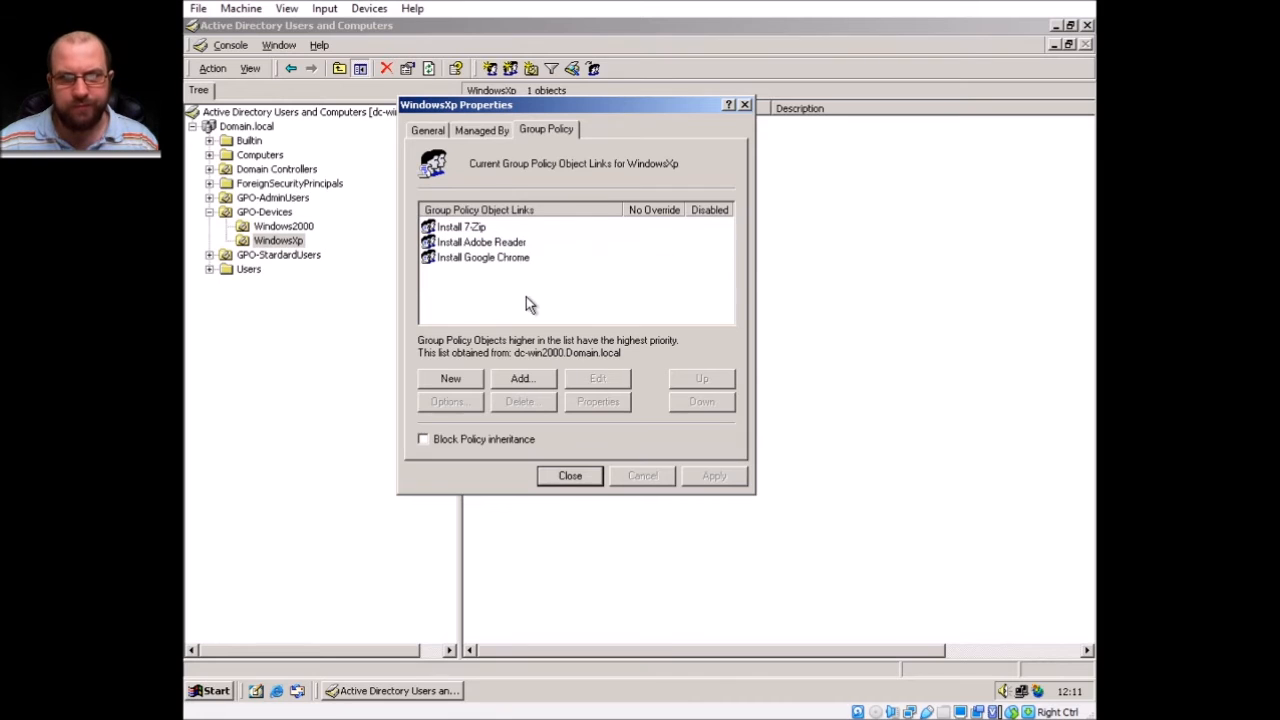
click(584, 477)
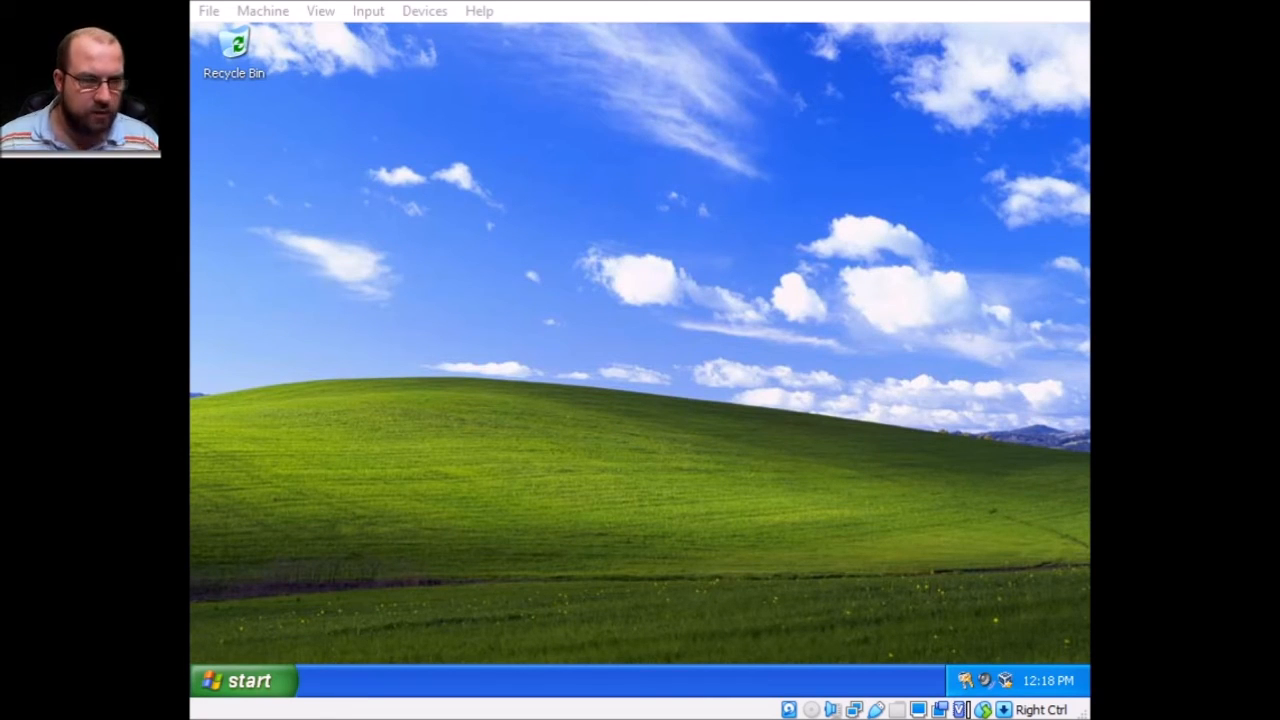
Open a Command Prompt, run gpresult, and view its report full screen.
key(super+r)
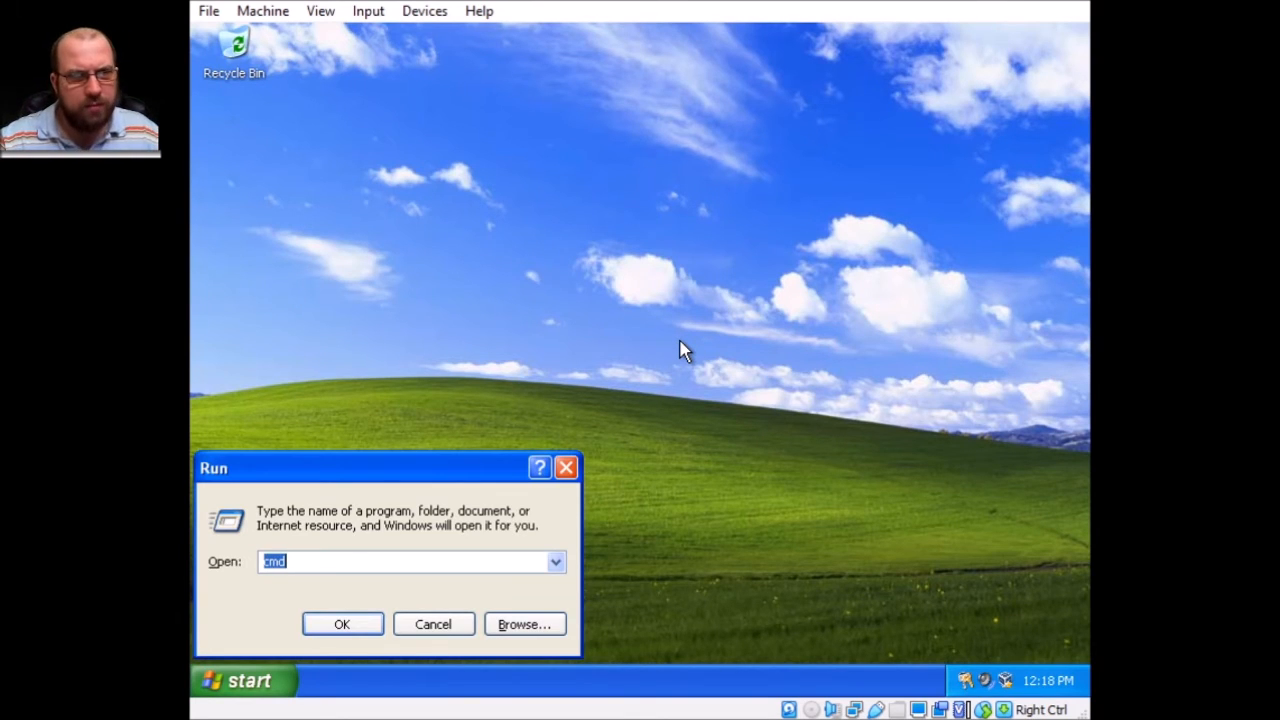
key(Return)
text(gpupdat)
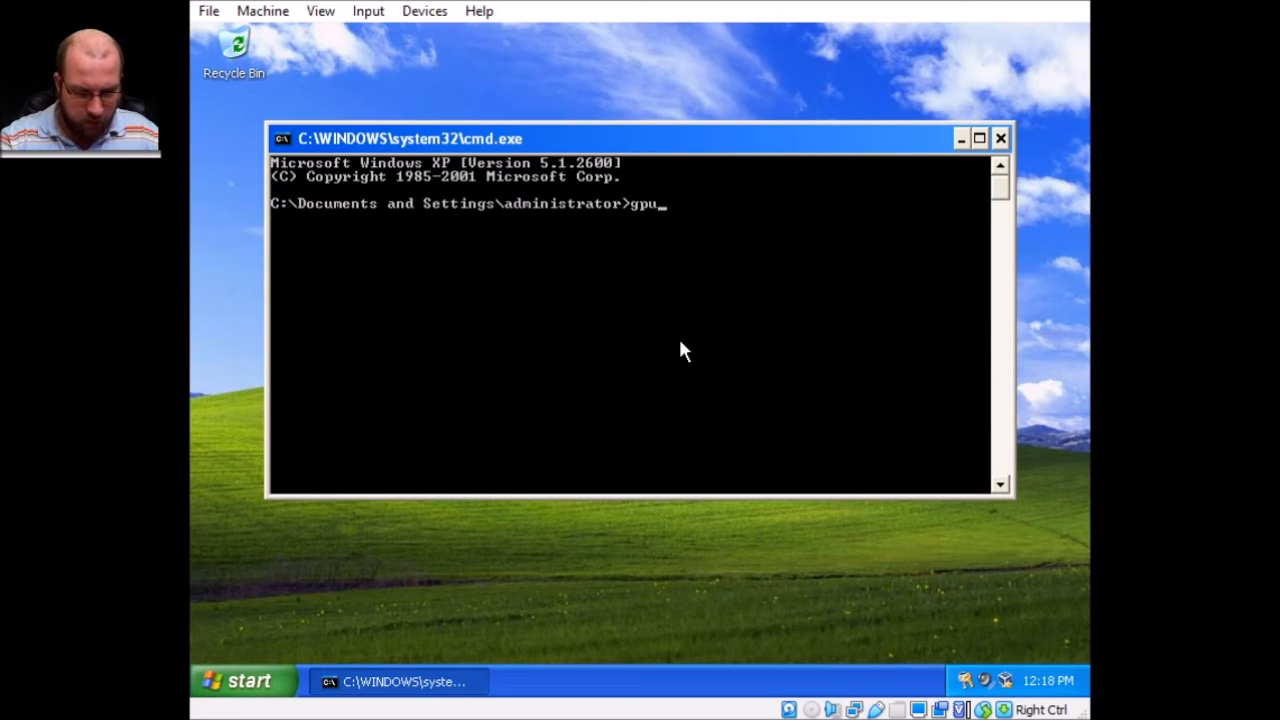
key(BackSpace)
key(BackSpace)
key(BackSpace)
key(BackSpace)
key(BackSpace)
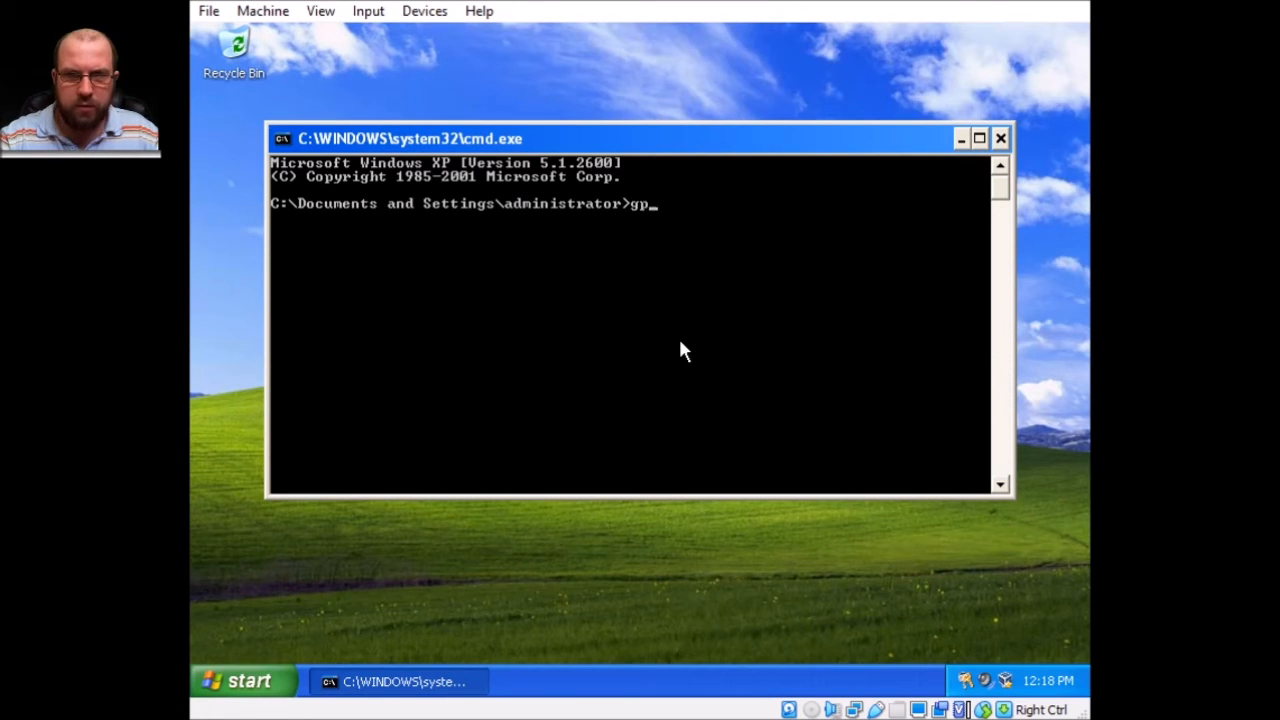
text(result)
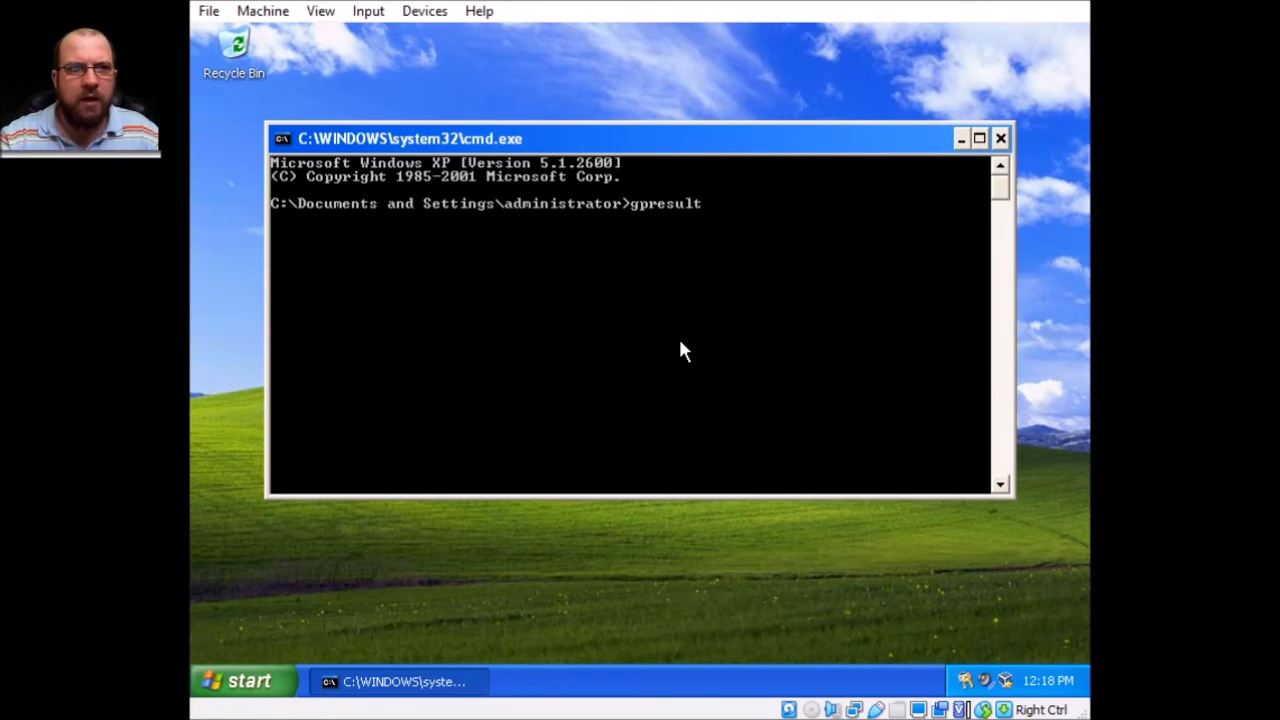
text( /)
key(BackSpace)
key(Return)
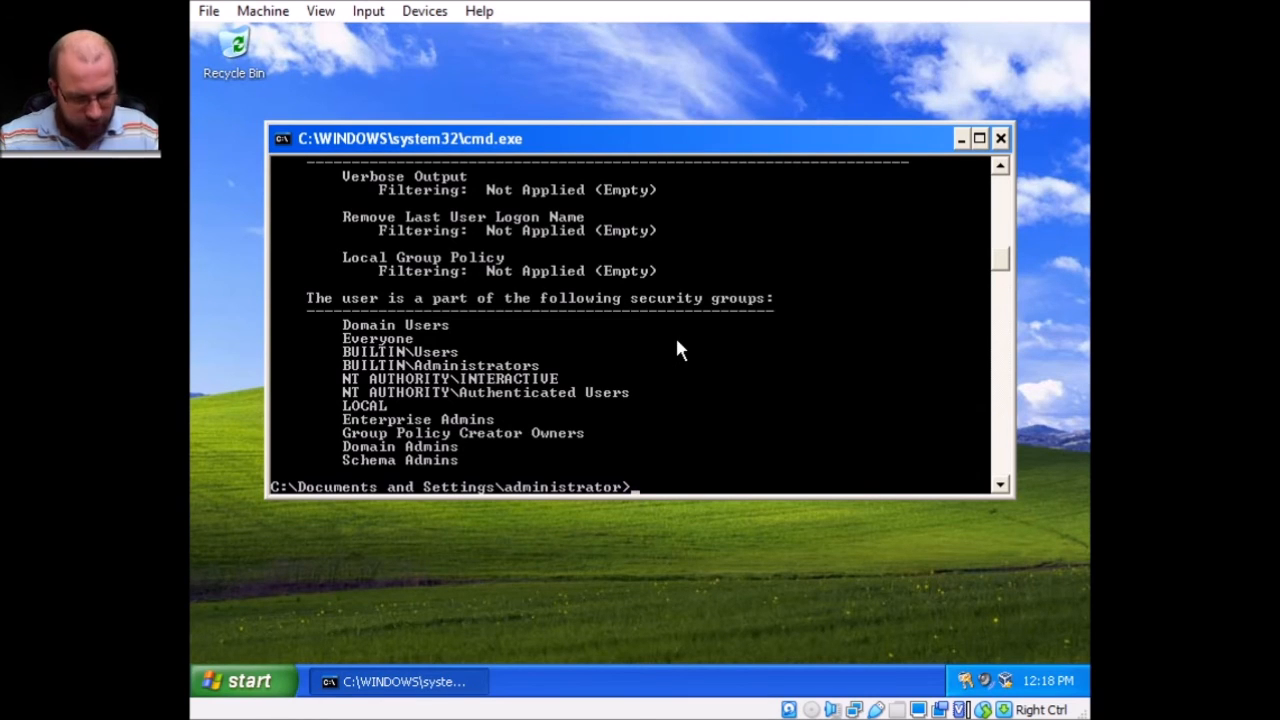
key(alt+Return)
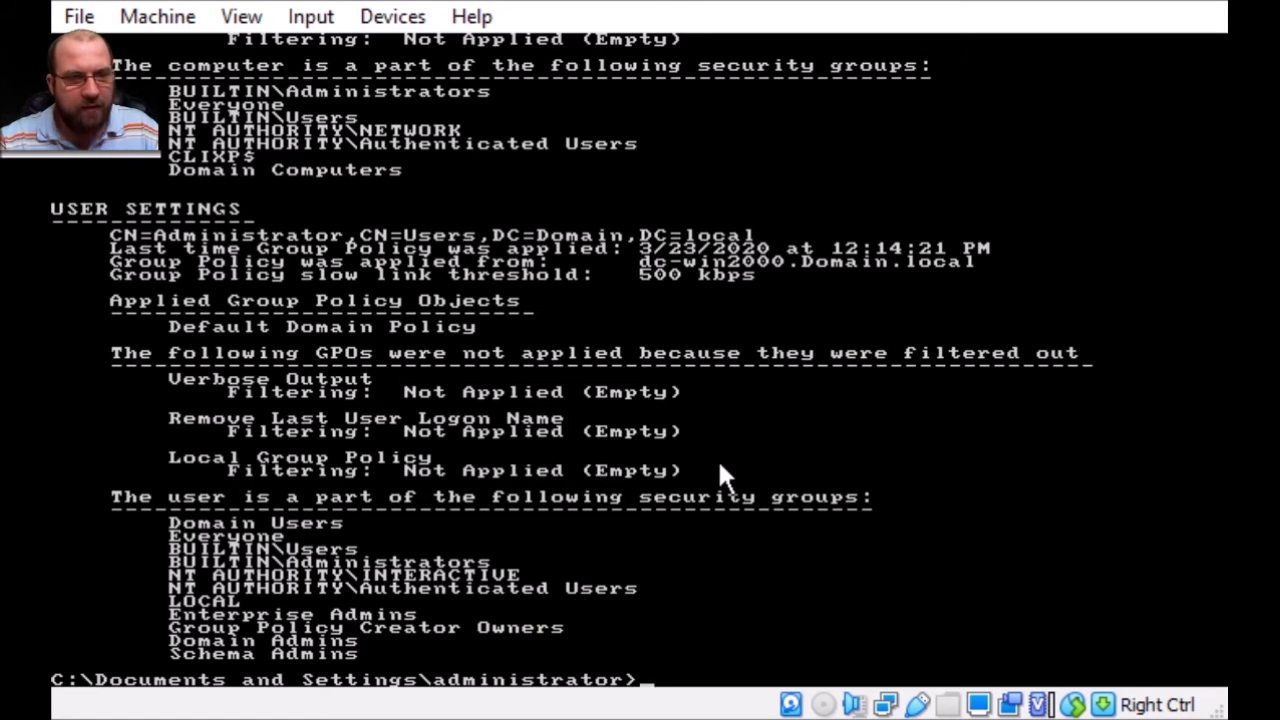
Window the console and scroll gpresult: 7-Zip and Chrome applied, Adobe Reader filtered out.
key(alt+Return)
scroll(649, 408, up, 10)
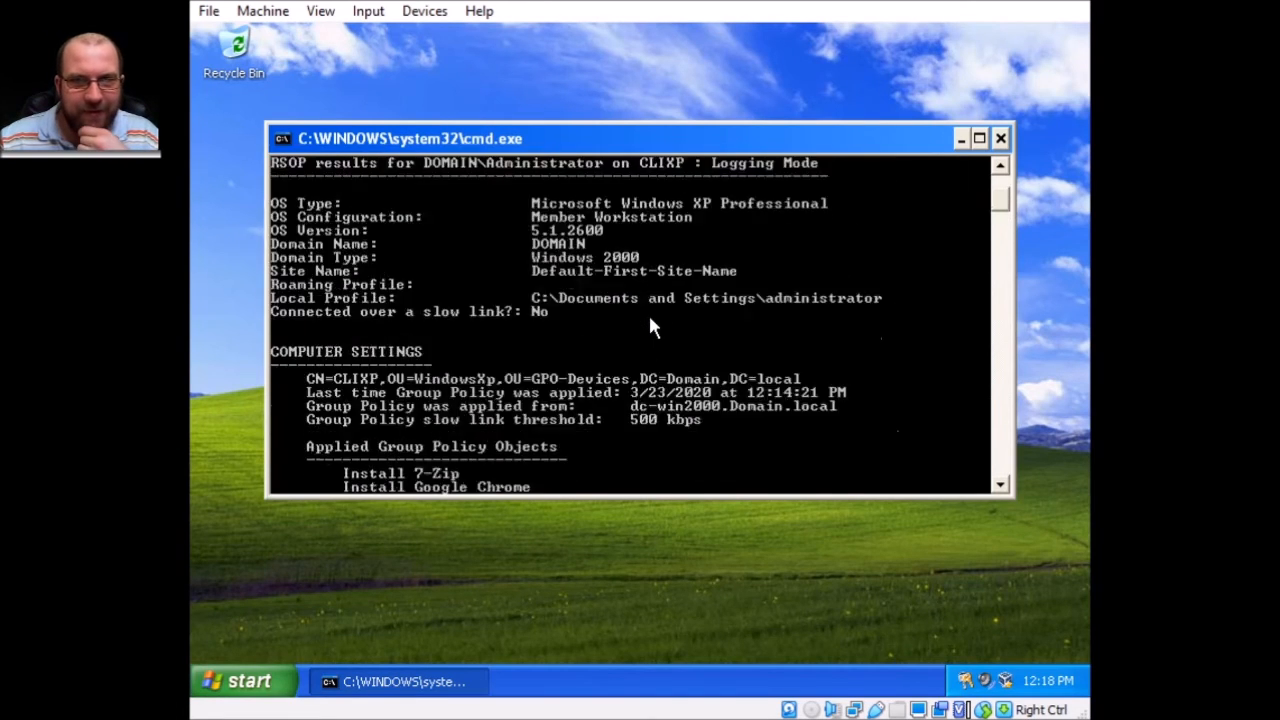
scroll(650, 325, up, 4)
scroll(646, 289, down, 2)
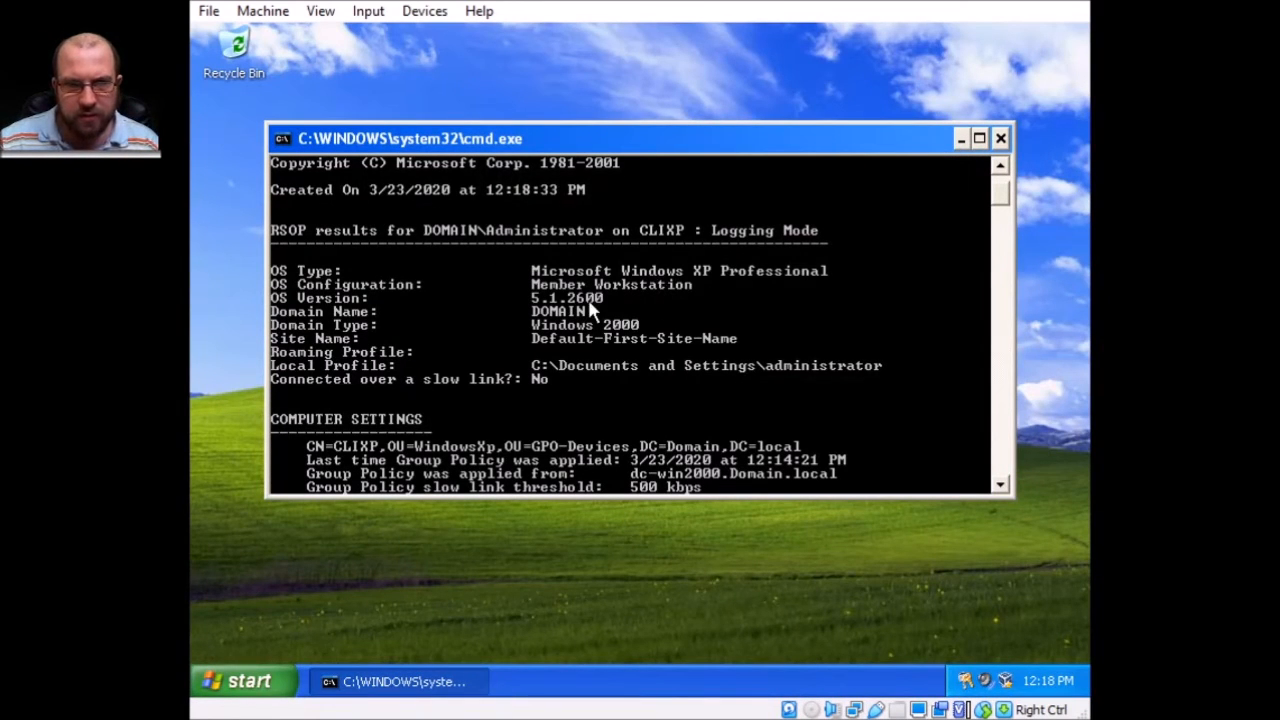
scroll(590, 290, down, 2)
scroll(610, 260, down, 2)
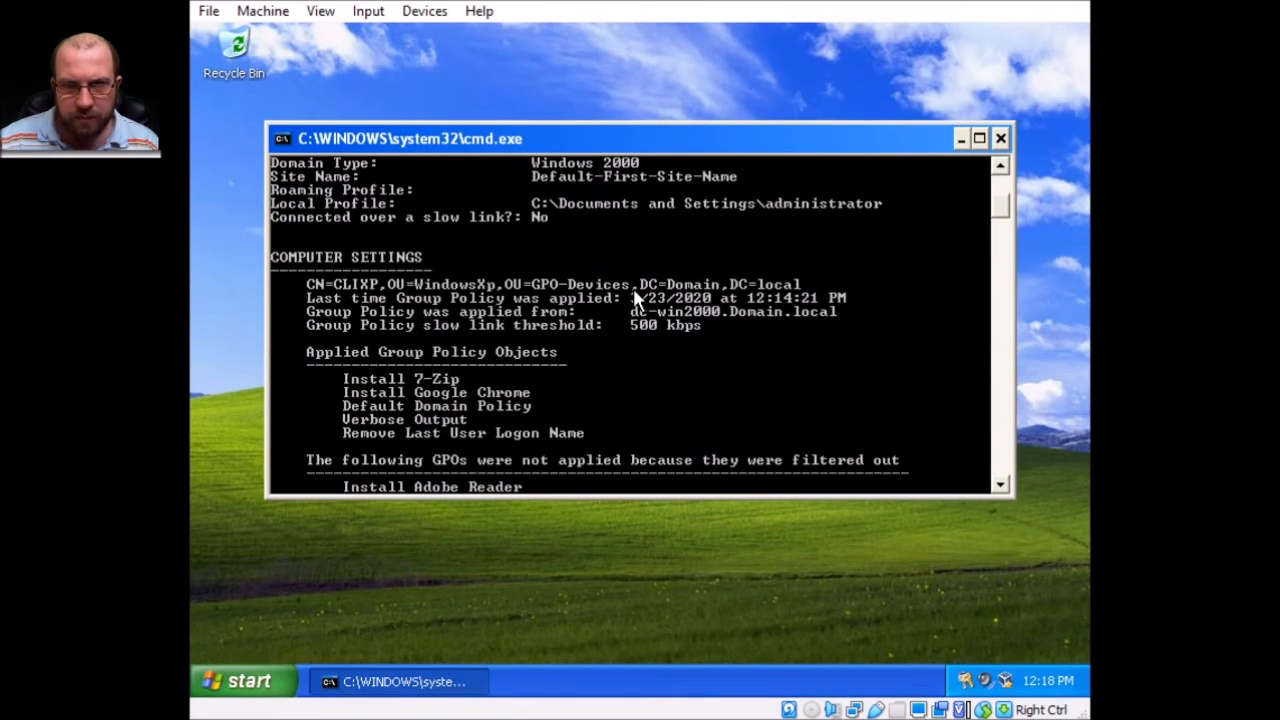
scroll(633, 288, down, 2)
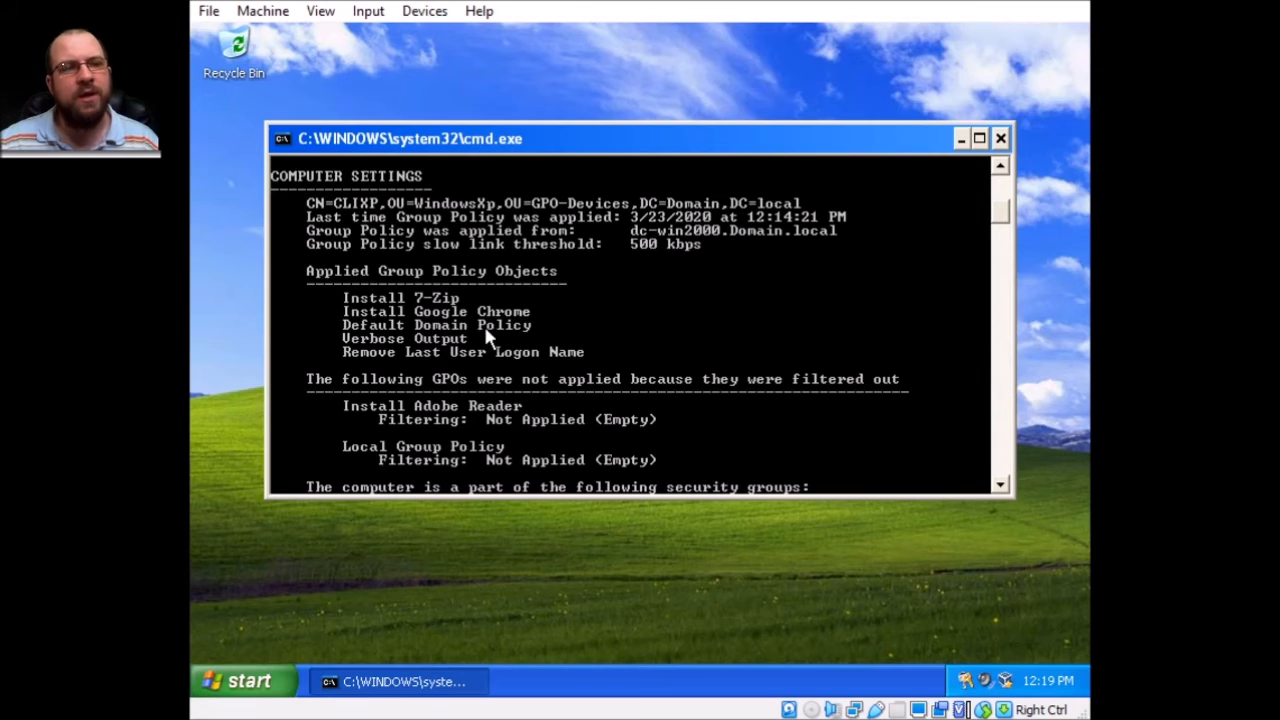
scroll(488, 333, down, 5)
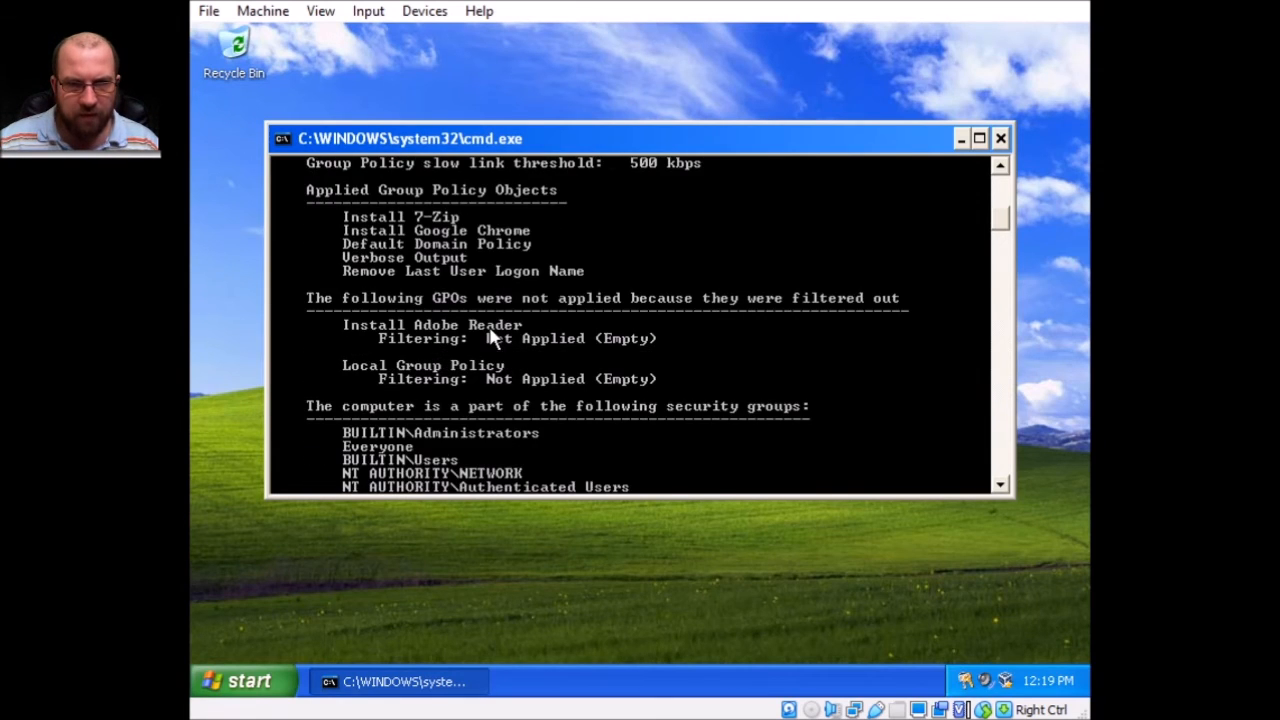
scroll(490, 333, down, 4)
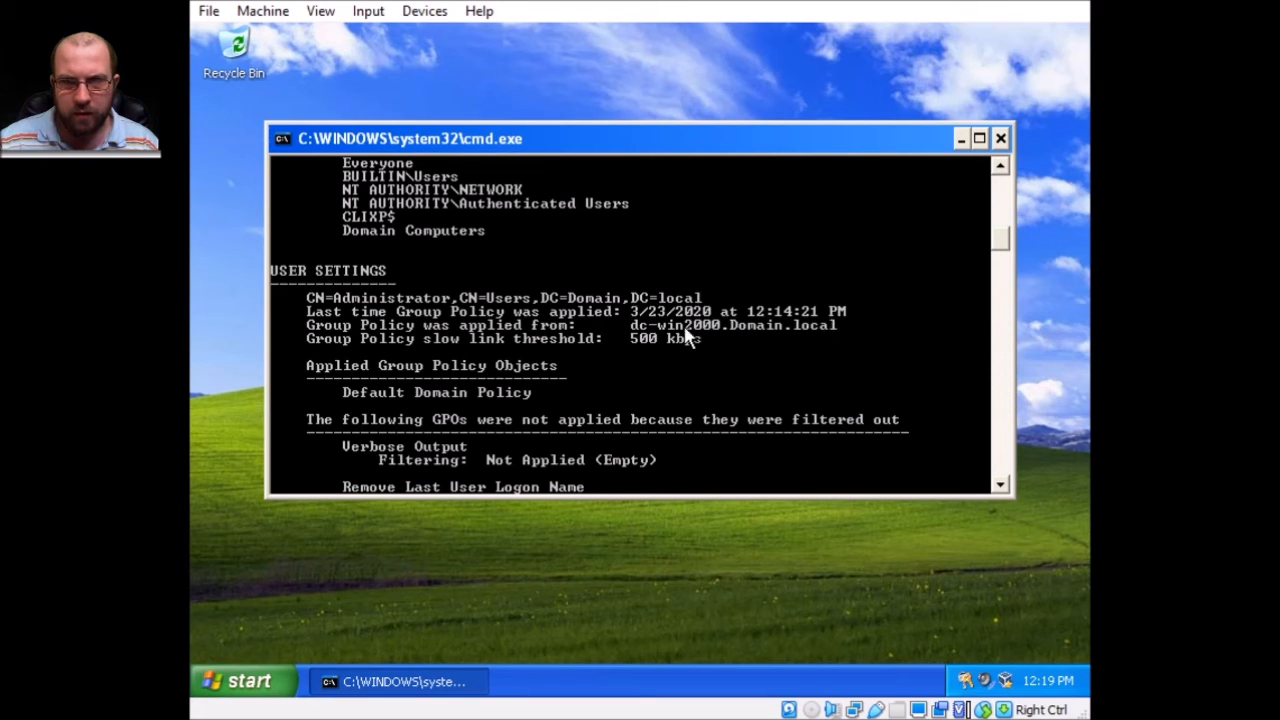
scroll(658, 358, down, 4)
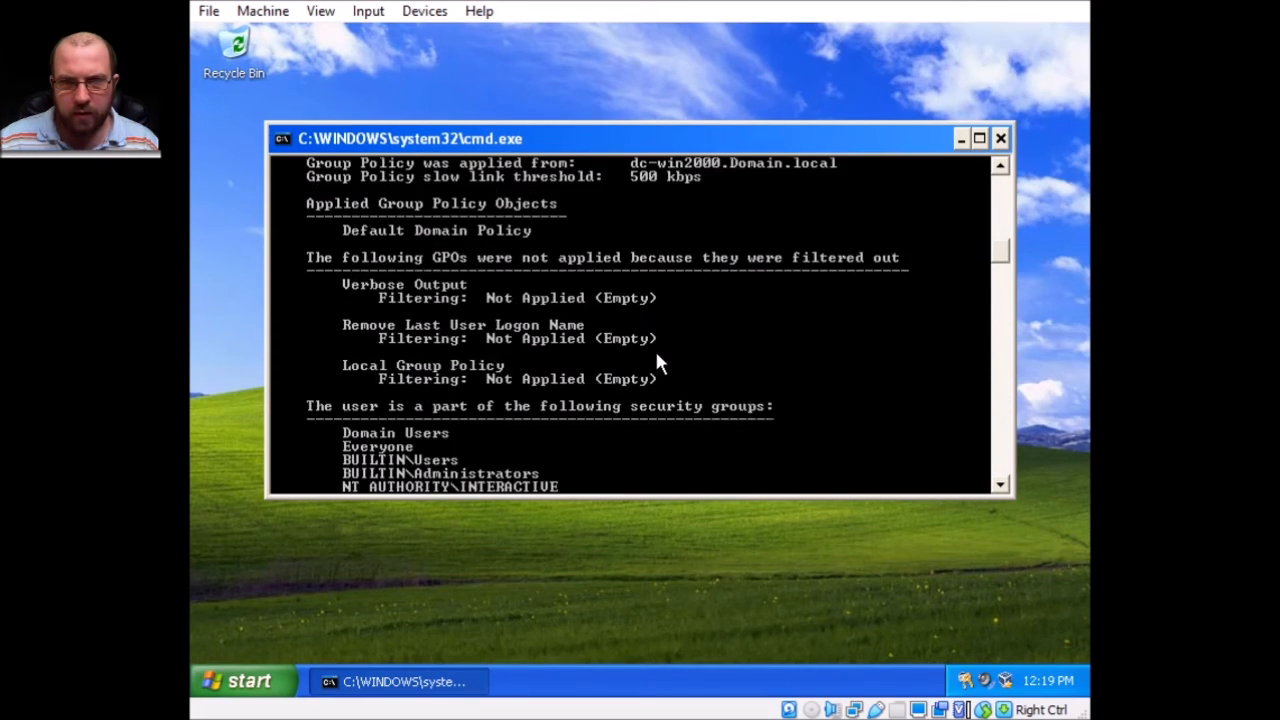
scroll(658, 362, down, 2)
scroll(658, 362, up, 1)
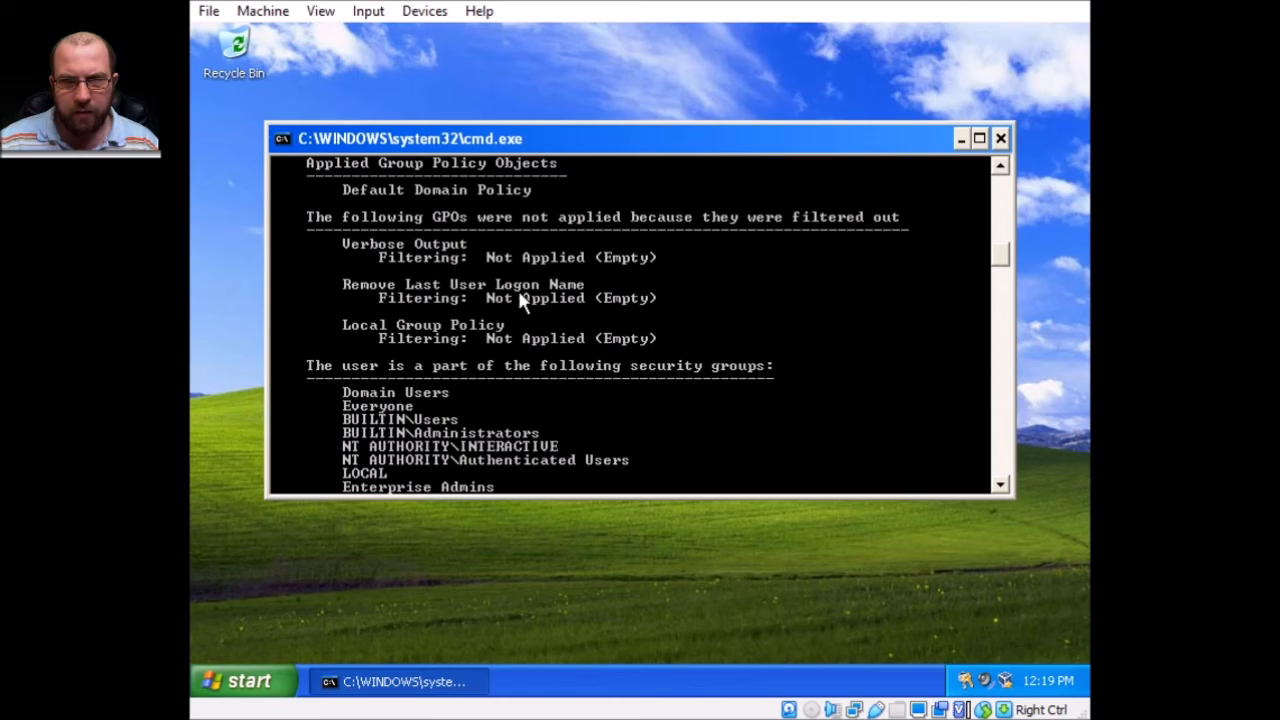
scroll(533, 352, down, 6)
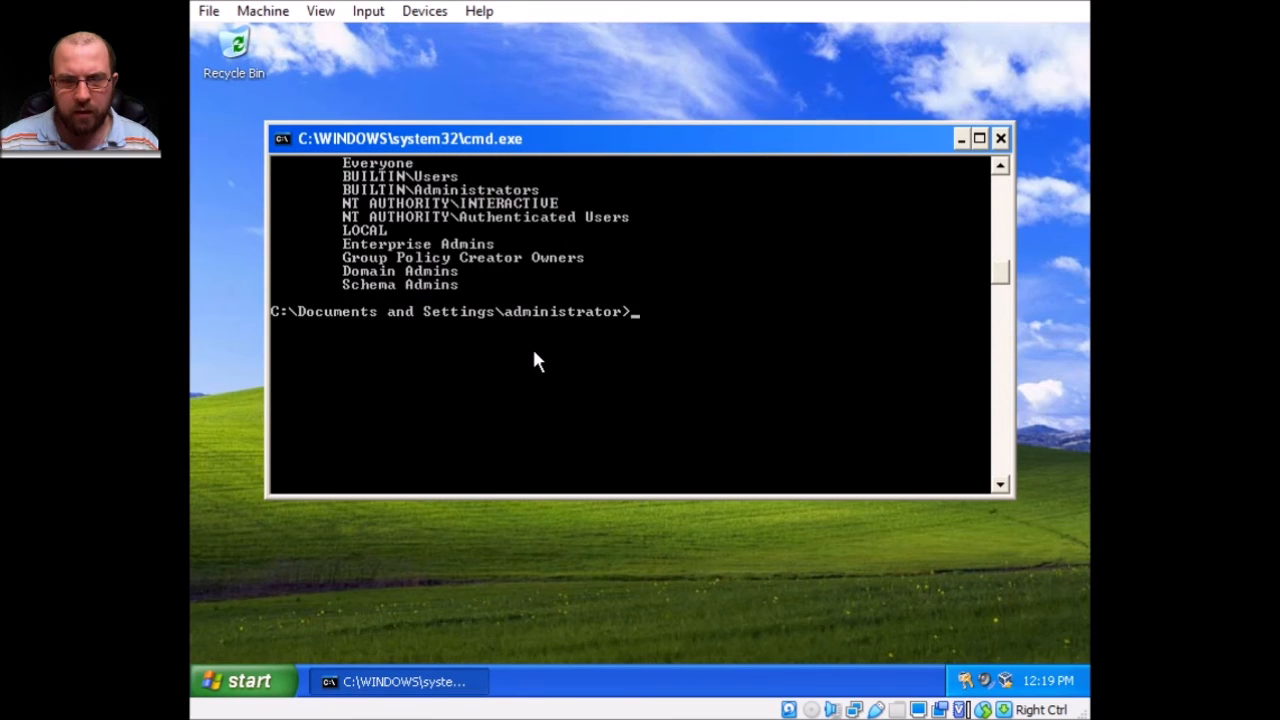
scroll(533, 352, up, 6)
scroll(532, 352, up, 2)
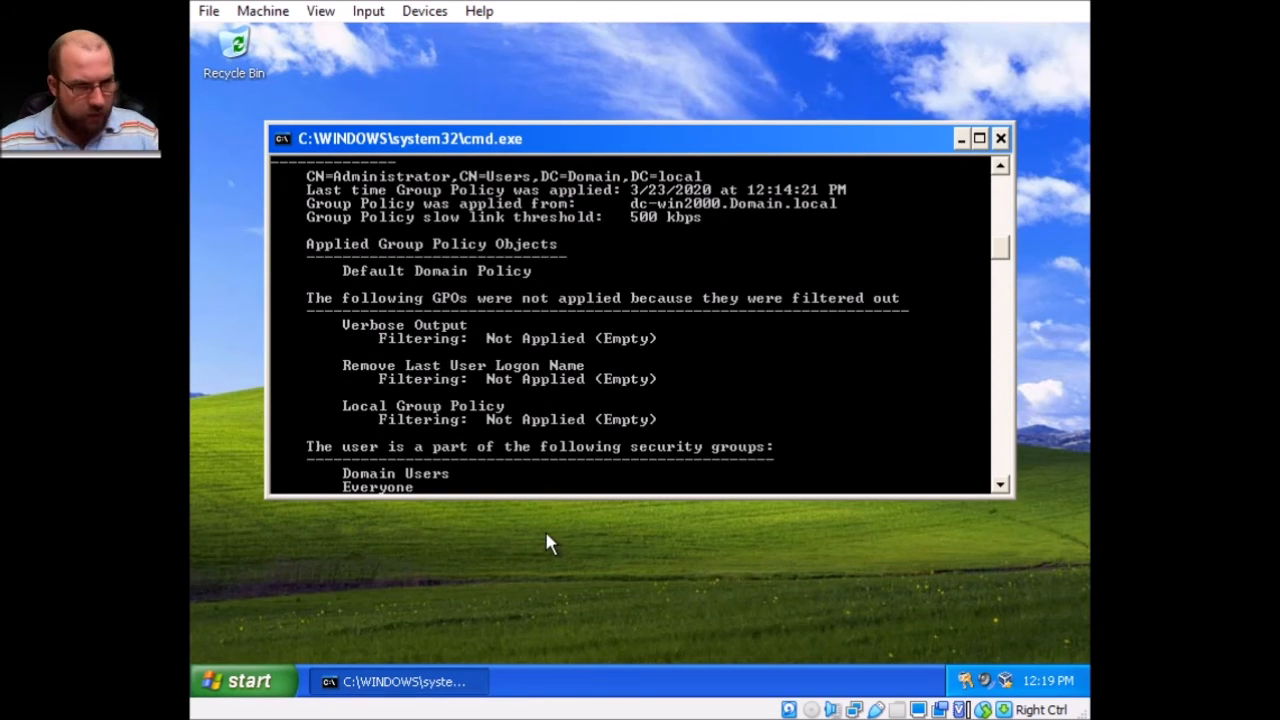
Clear the console with cls and display the gpupdate /? help text.
text(cls)
key(Return)
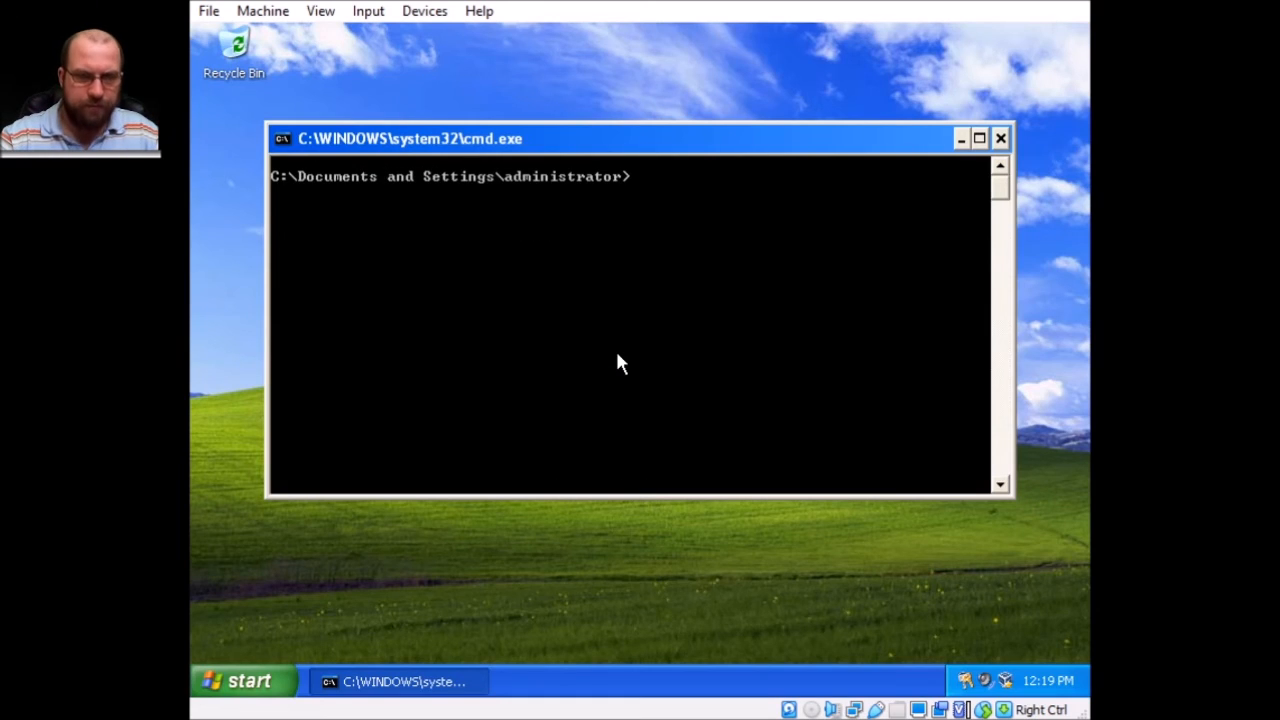
text(gpupdate)
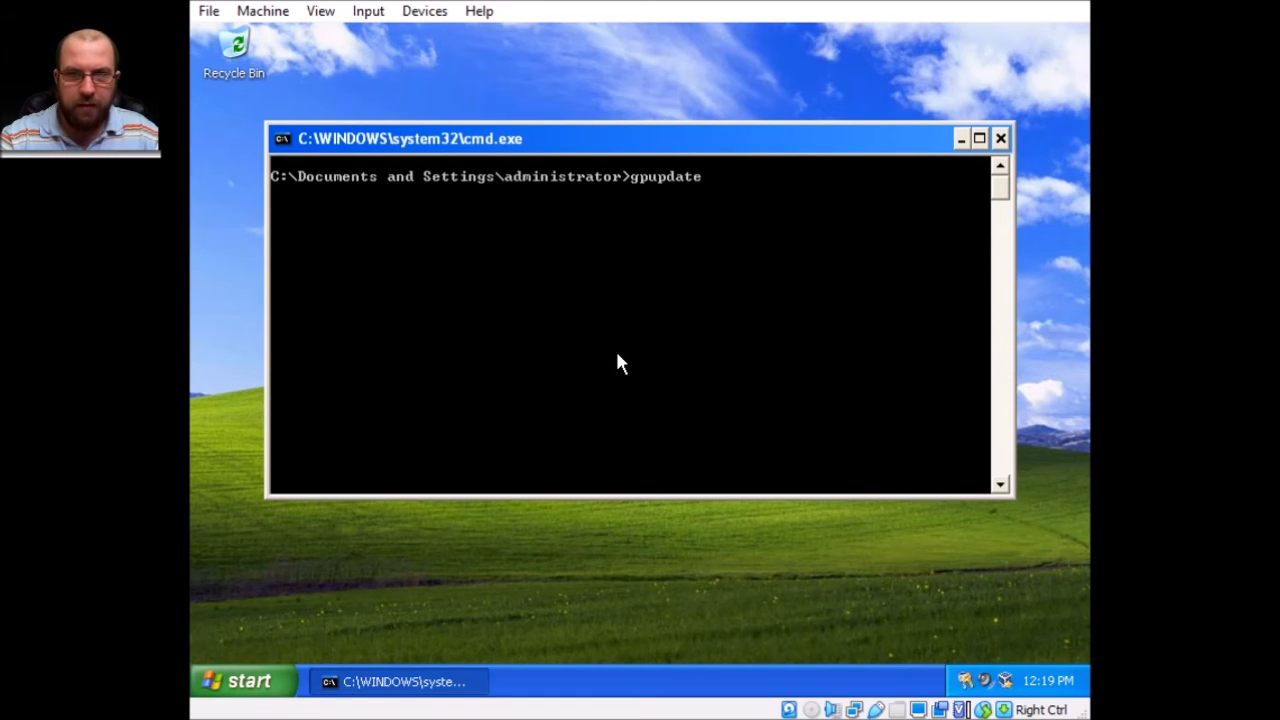
text( /?)
key(Return)
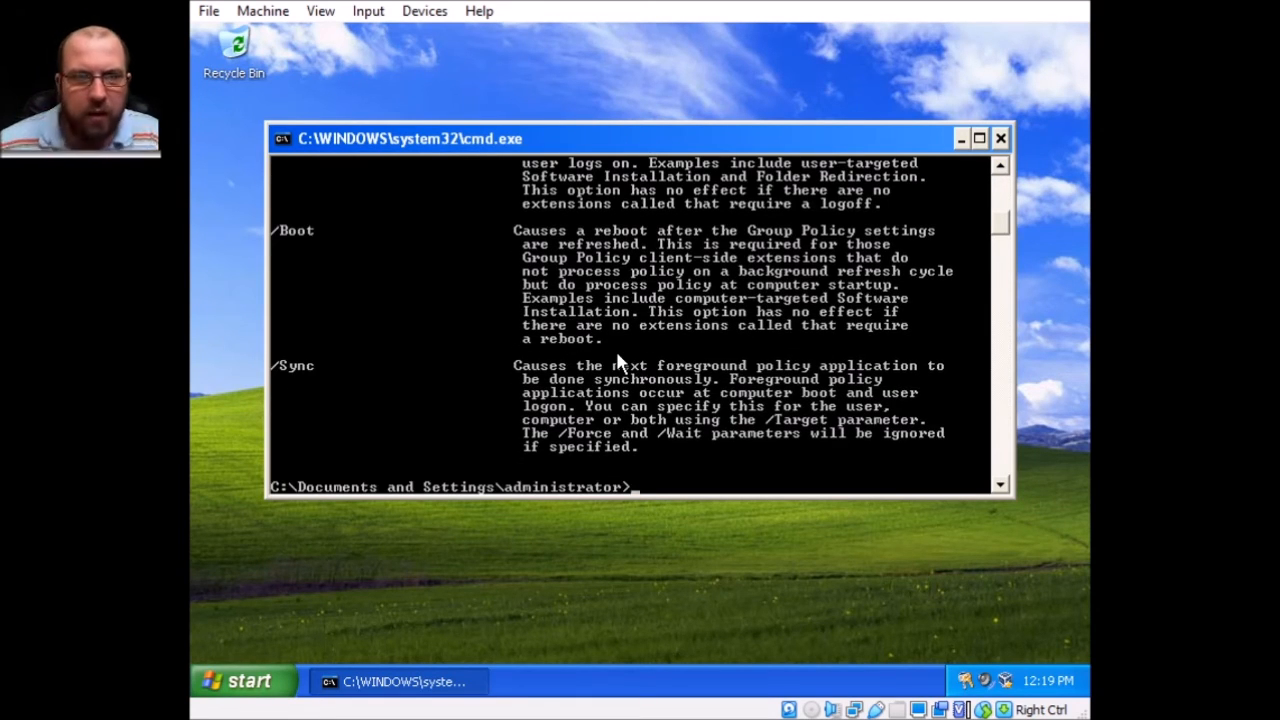
Read the /Force, /Boot and /Sync options, then edit the command to gpupdate /force /boot.
scroll(616, 357, up, 9)
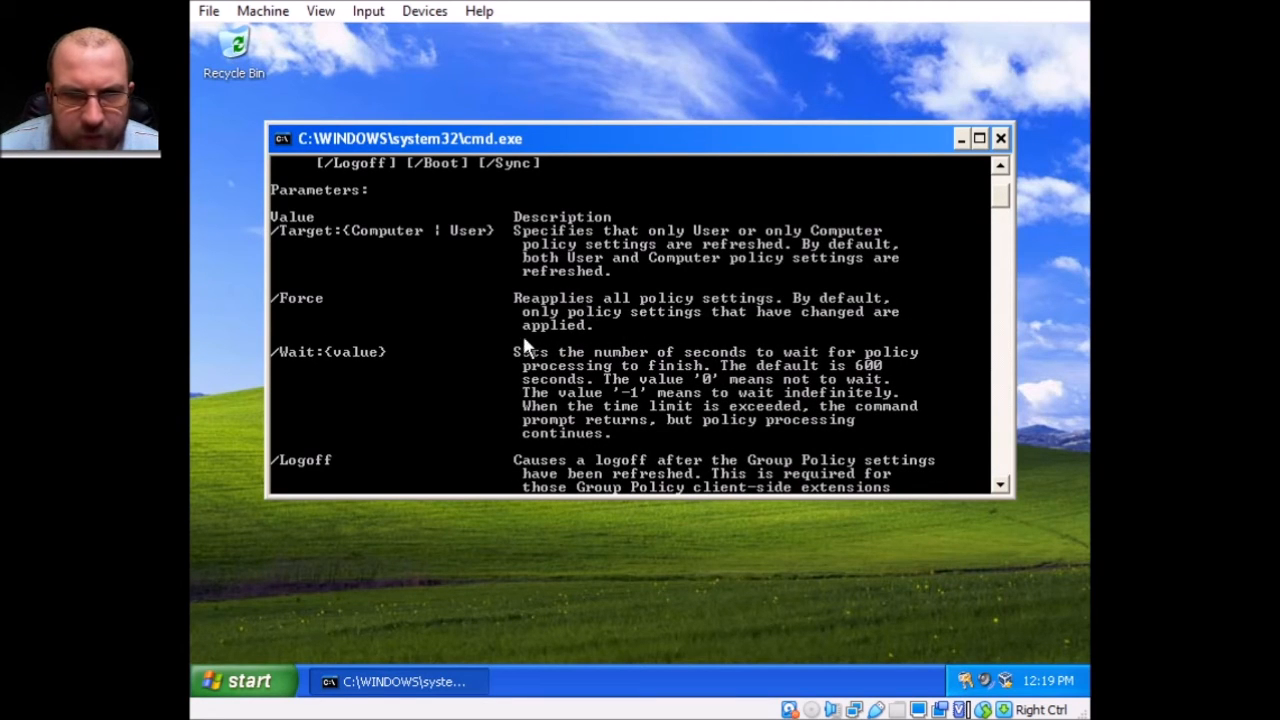
scroll(457, 320, down, 2)
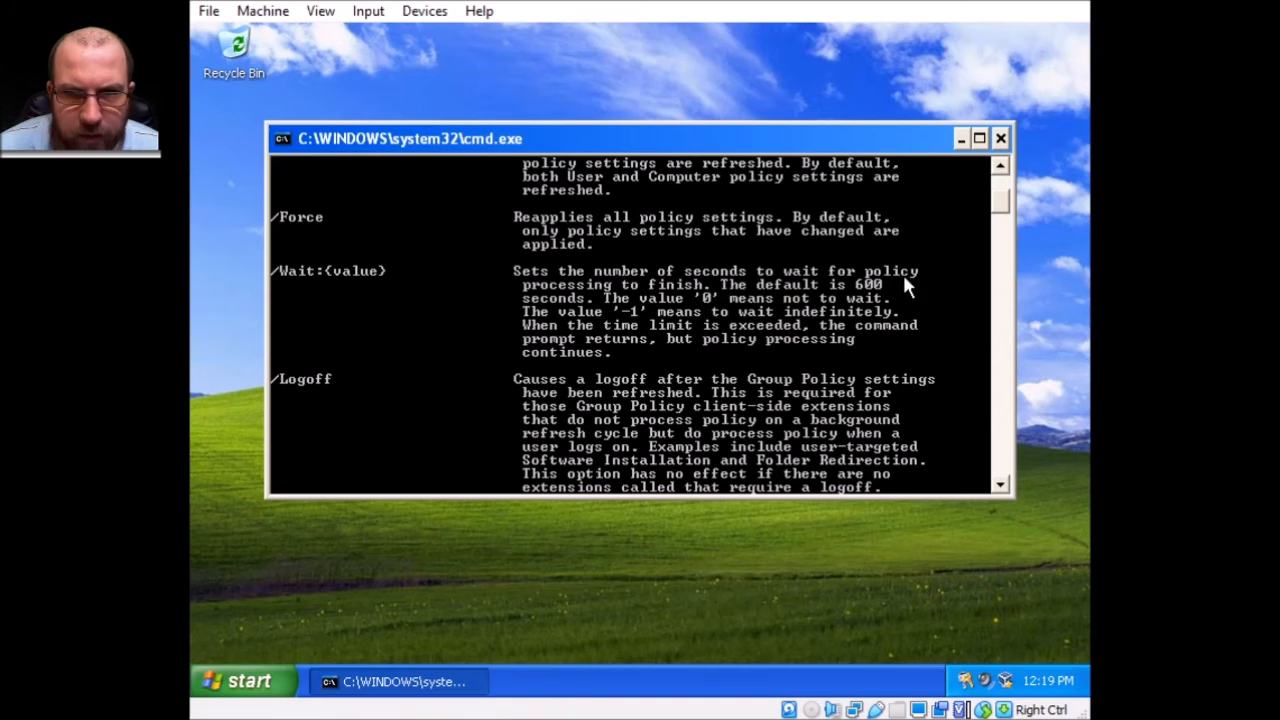
scroll(742, 275, down, 4)
scroll(468, 325, down, 4)
scroll(488, 355, down, 2)
scroll(494, 360, up, 12)
key(Up)
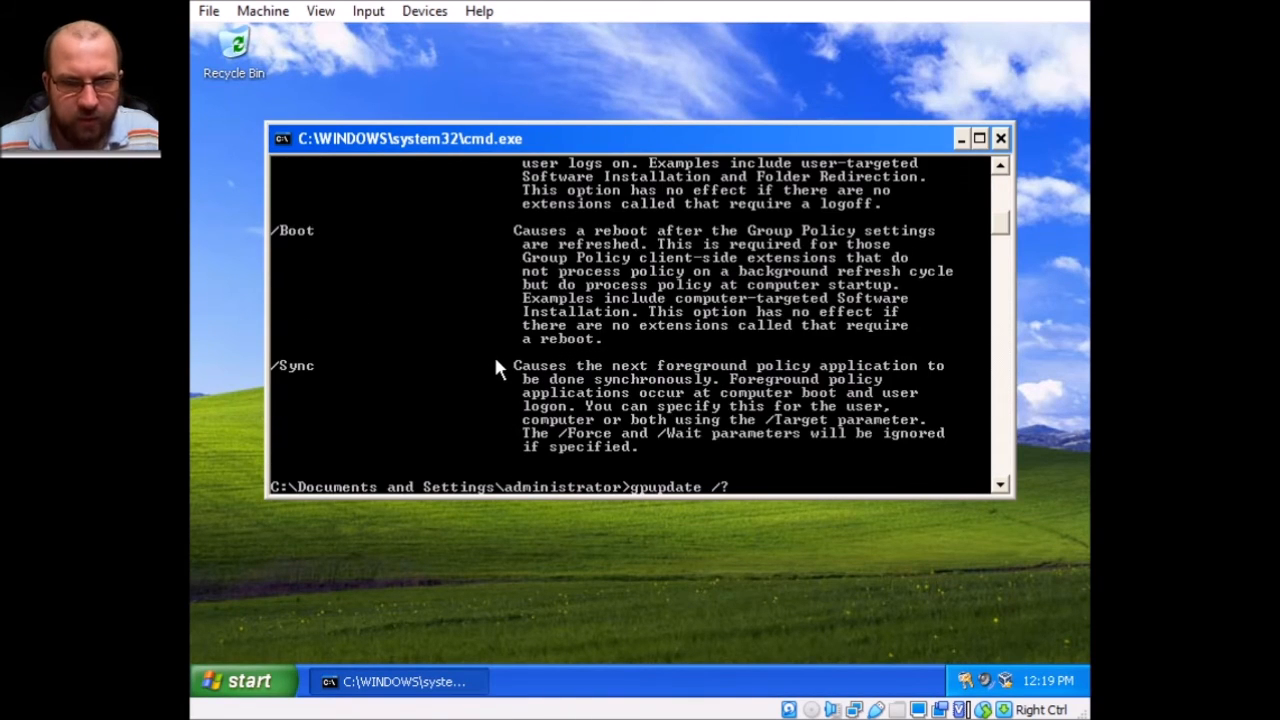
text(force /boot)
Run gpupdate /force /boot to reboot and install Chrome, then log on as administrator with the password.
key(Return)
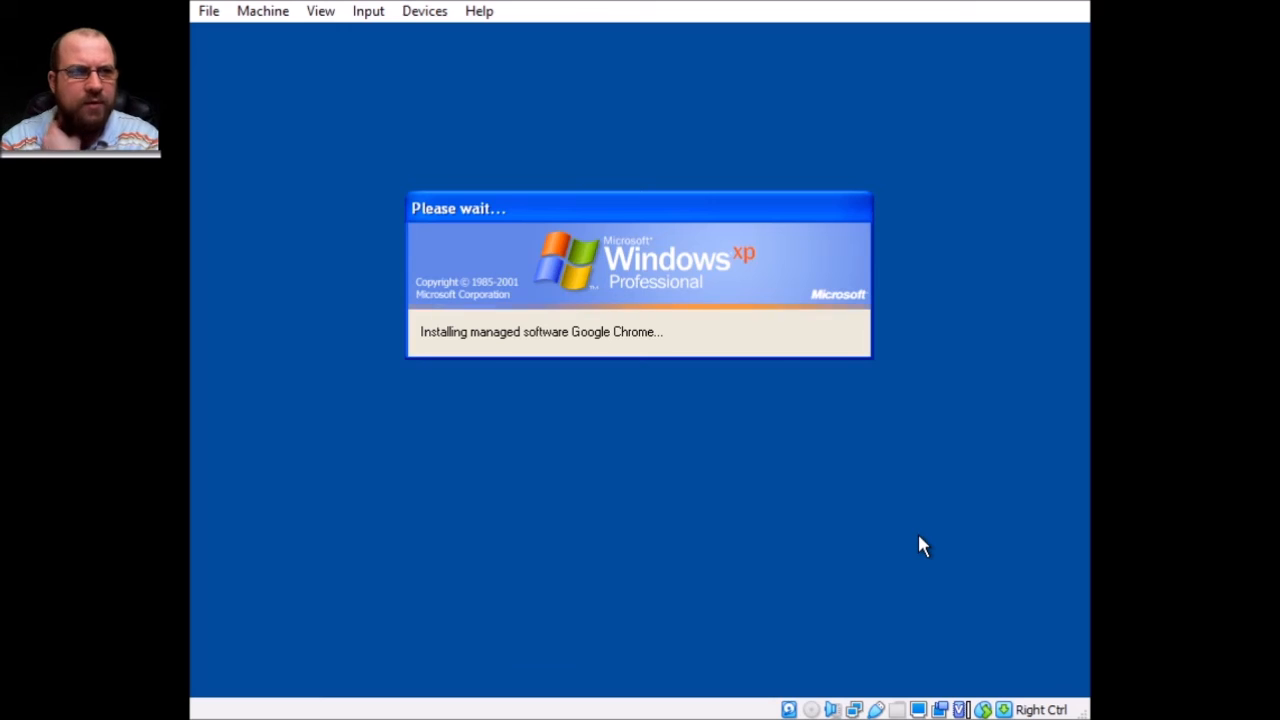
text(administrator)
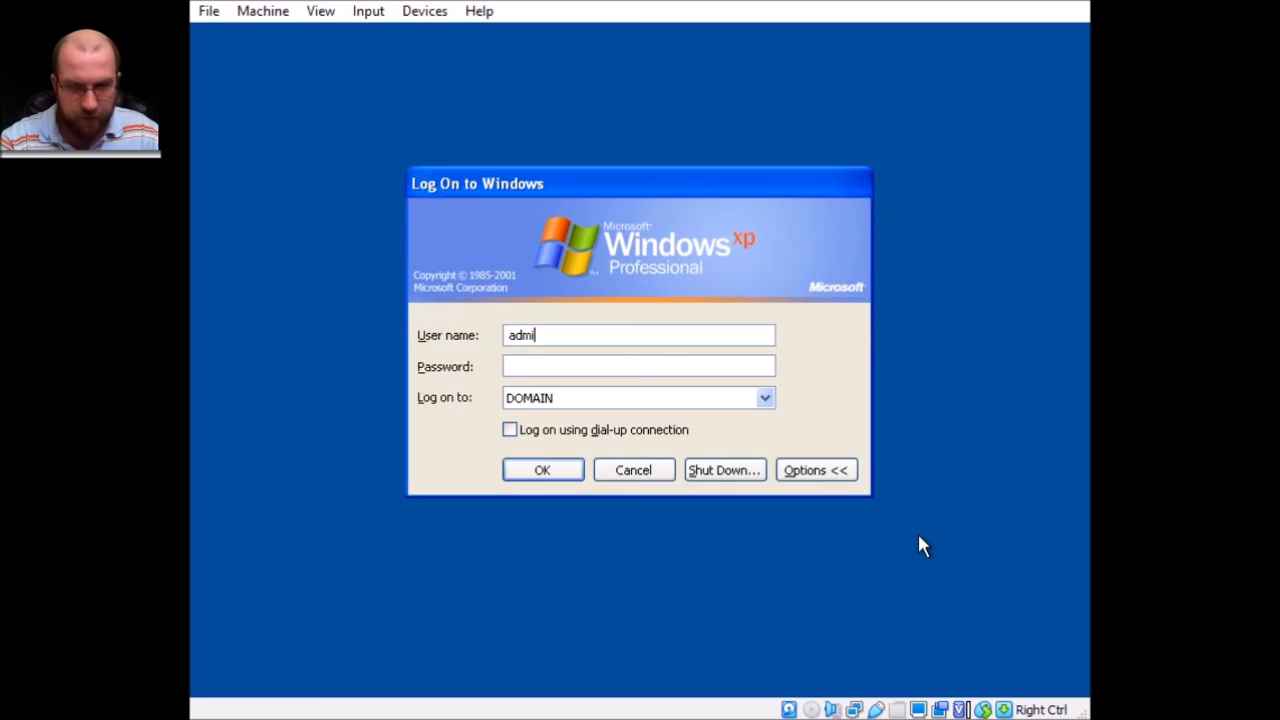
key(Tab)
text(Password123)
key(Return)
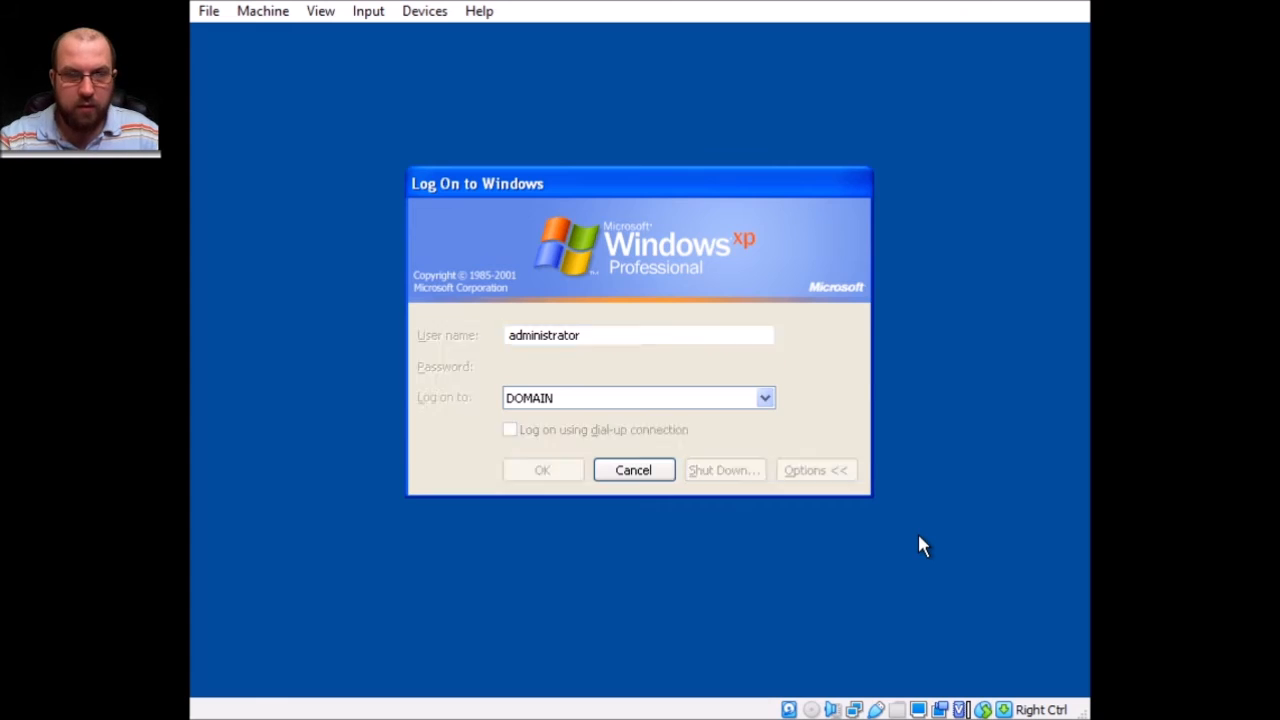
key(Return)
text(Password123)
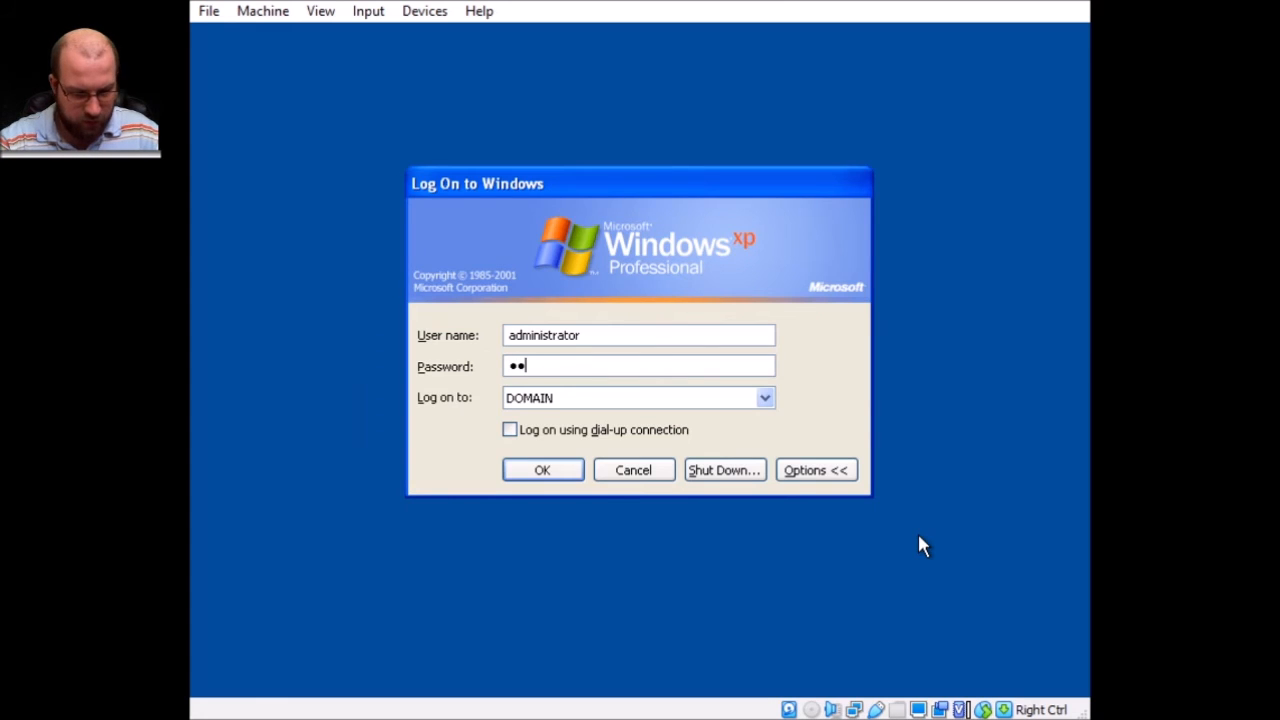
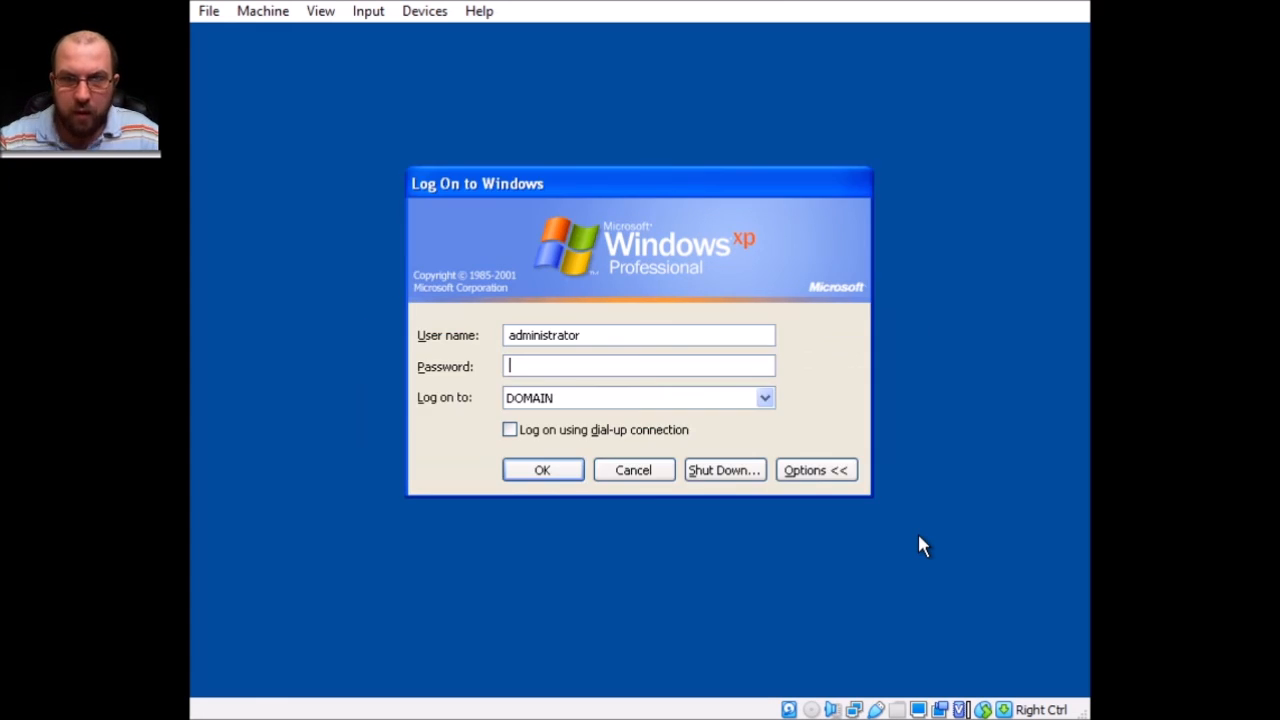
Log on to the DOMAIN domain as administrator with the account password.
key(Tab)
key(Tab)
key(Tab)
key(Tab)
key(Tab)
key(Tab)
key(Tab)
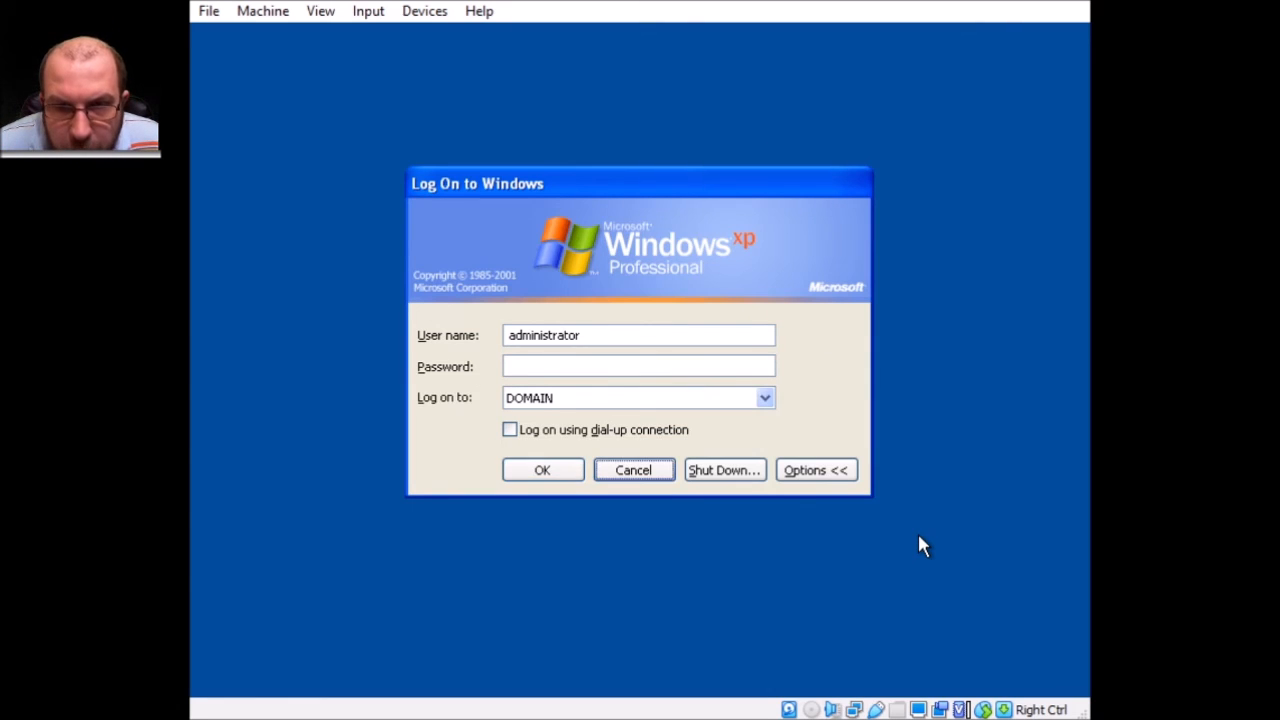
text(admi)
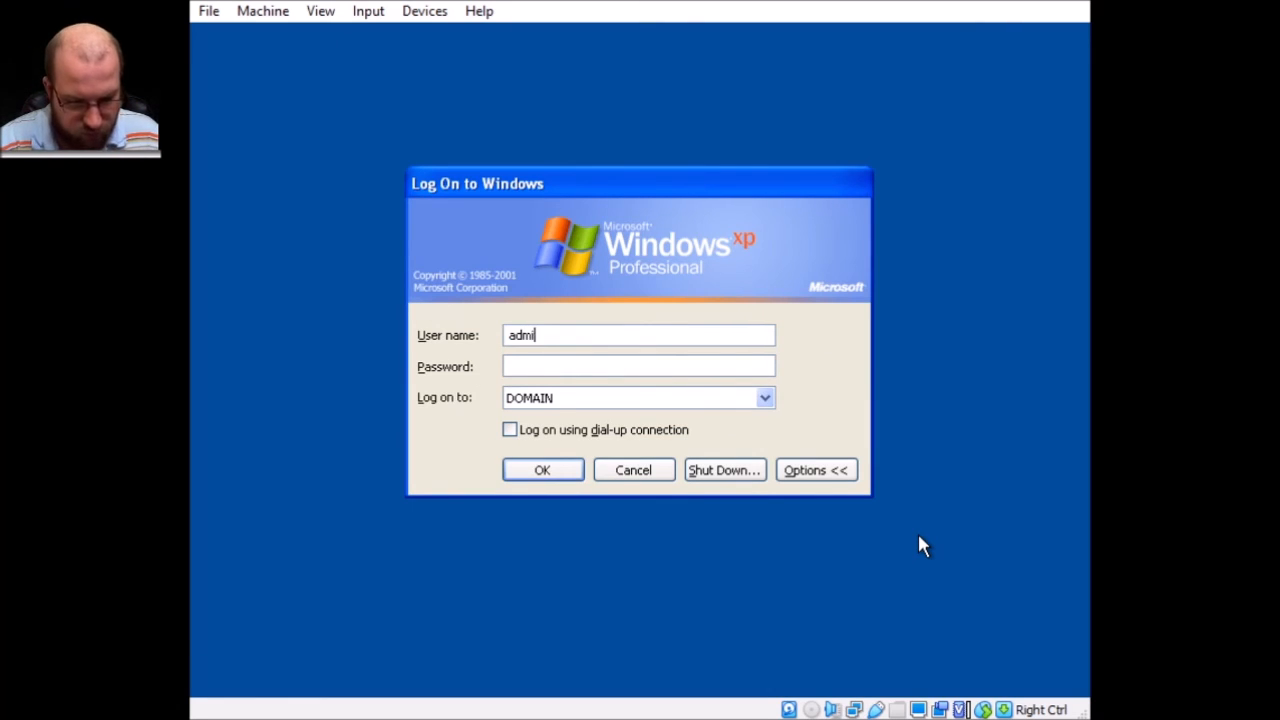
text(nistrator)
key(Tab)
text(Password1)
key(Return)
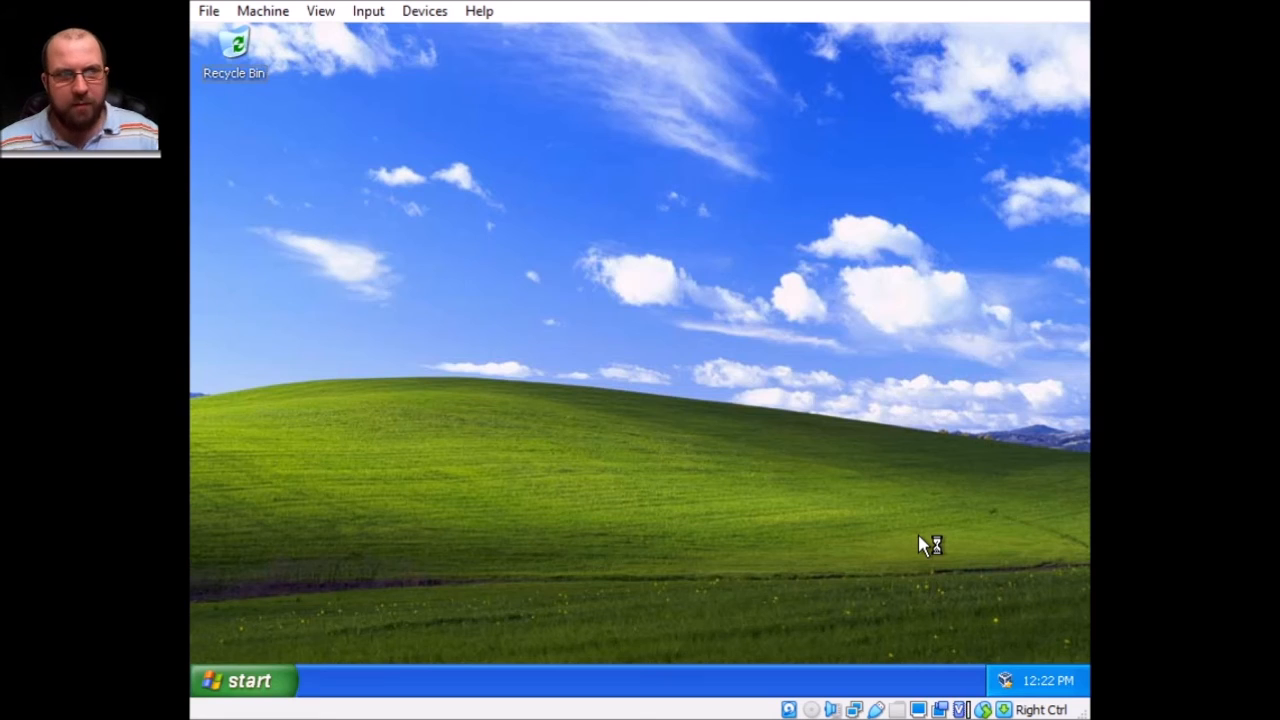
Launch 7-Zip File Manager, show its About box confirming version 19.00, and dismiss the tour balloon.
click(283, 680)
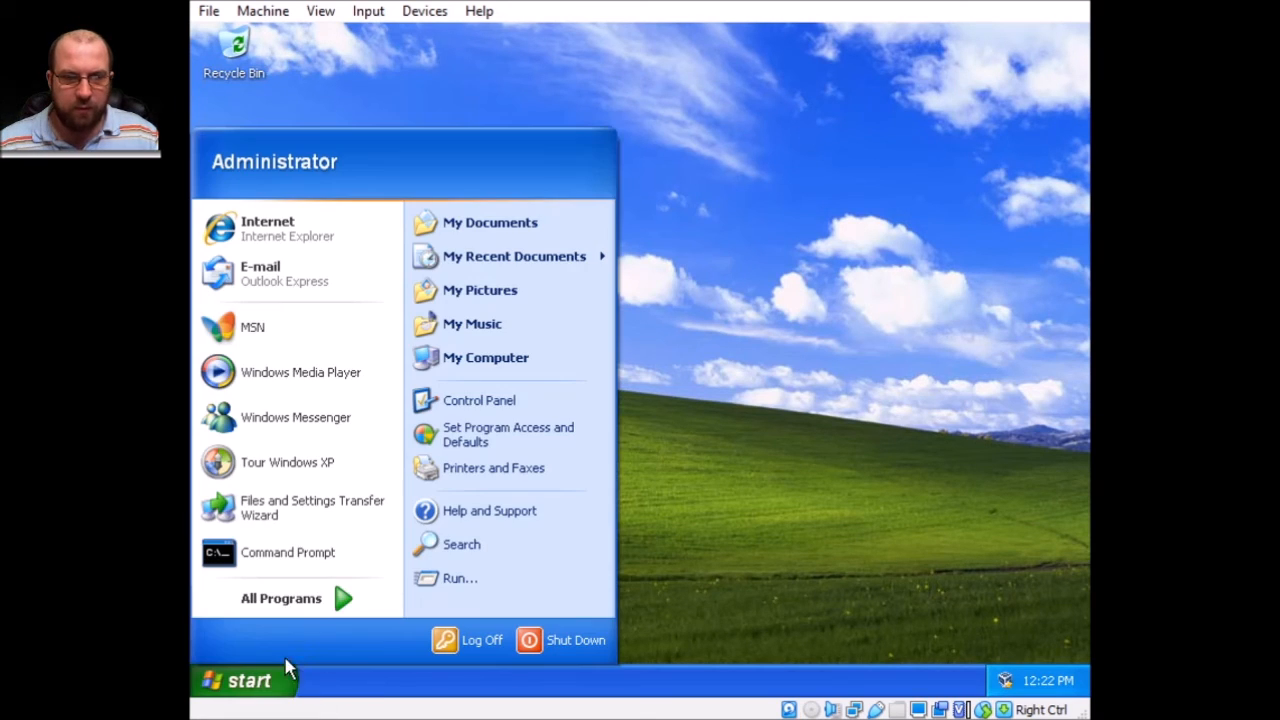
mouse_move(295, 598)
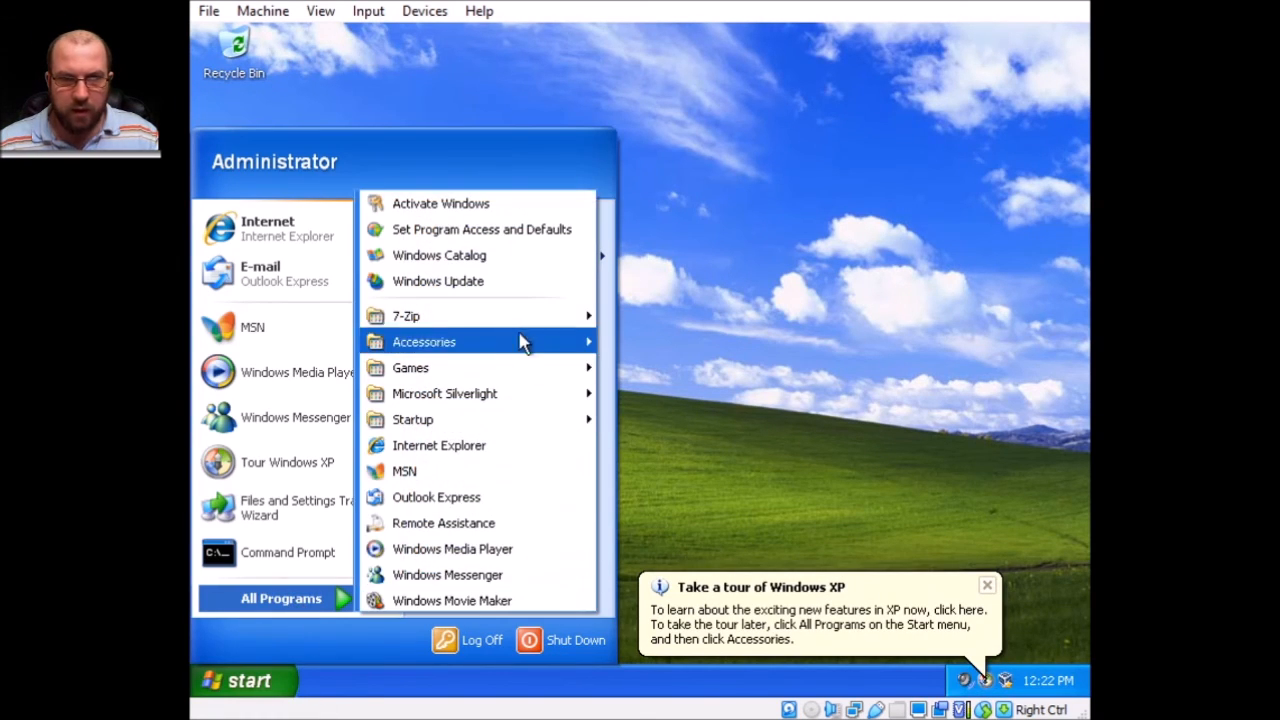
mouse_move(510, 316)
click(692, 317)
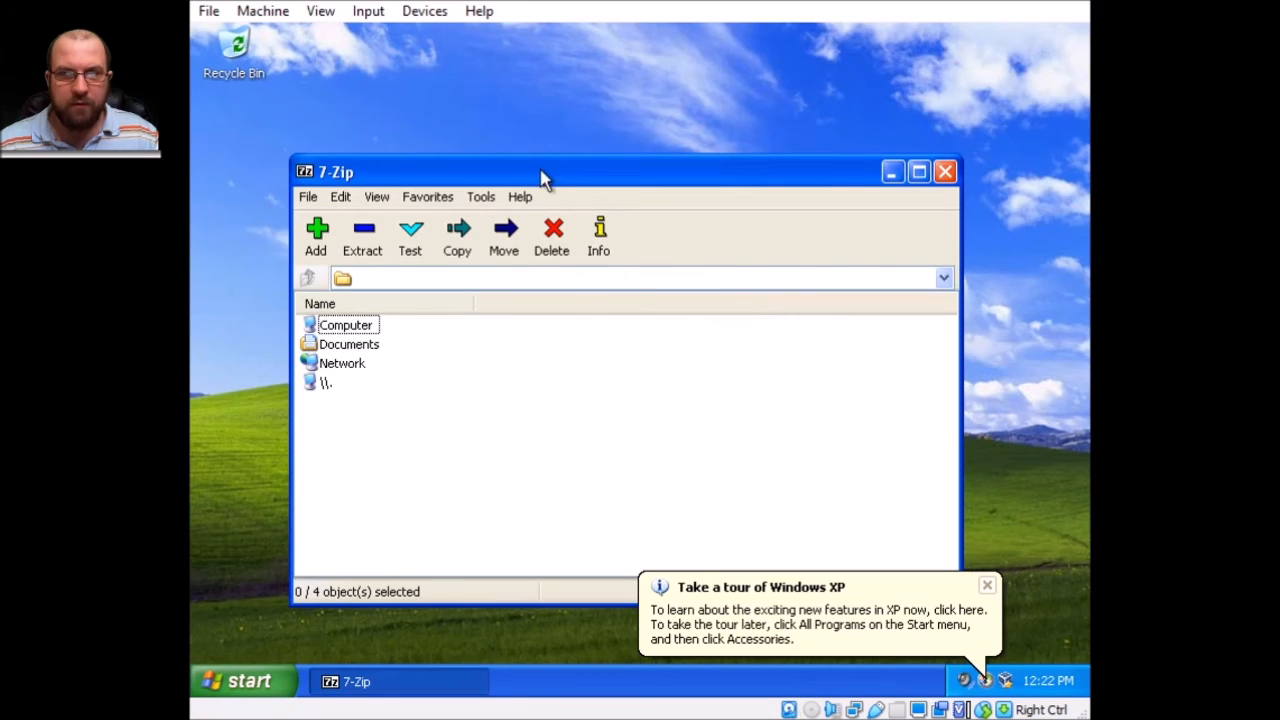
click(521, 197)
click(548, 250)
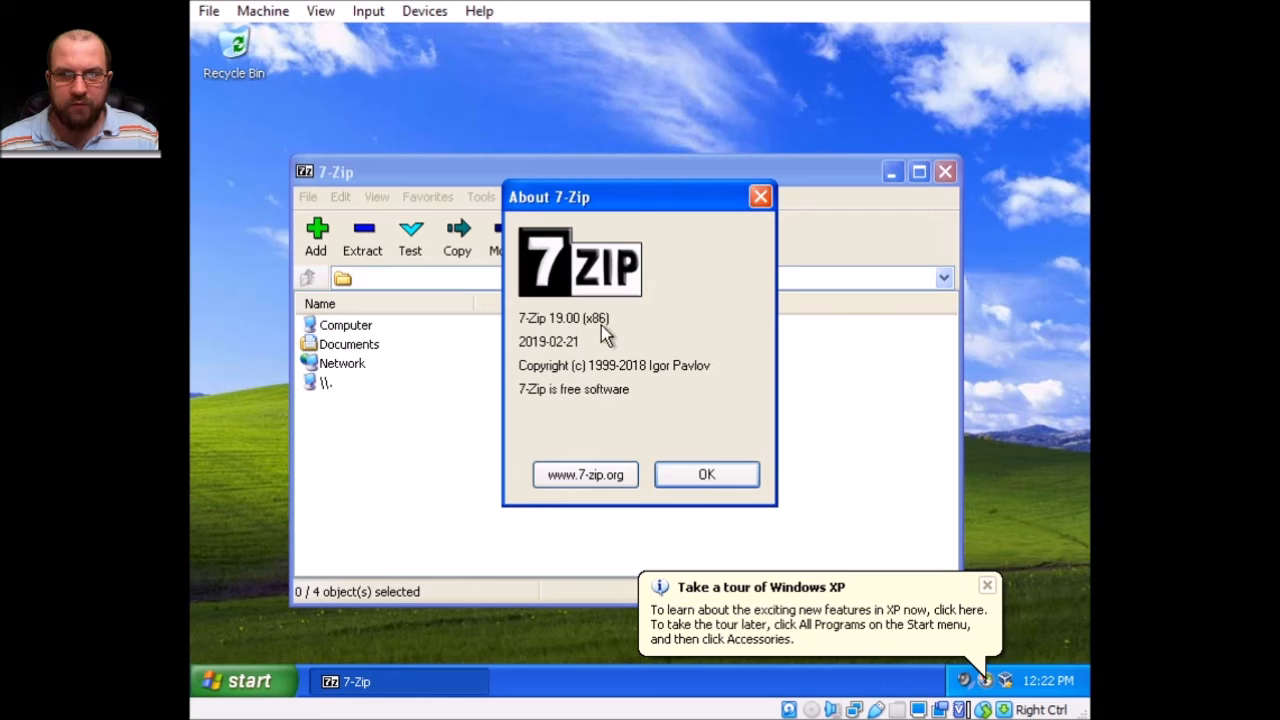
click(988, 588)
Browse the All Programs list for installed software, then close the menu and the 7-Zip version box.
click(258, 690)
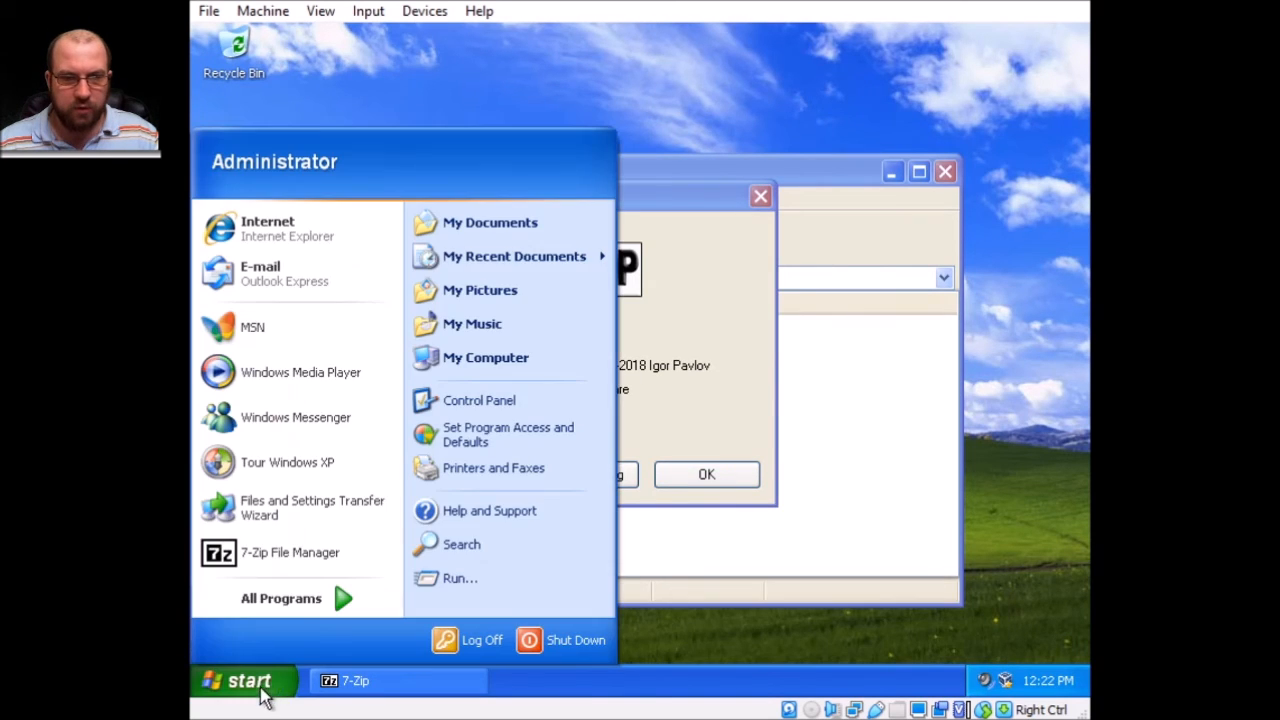
click(316, 606)
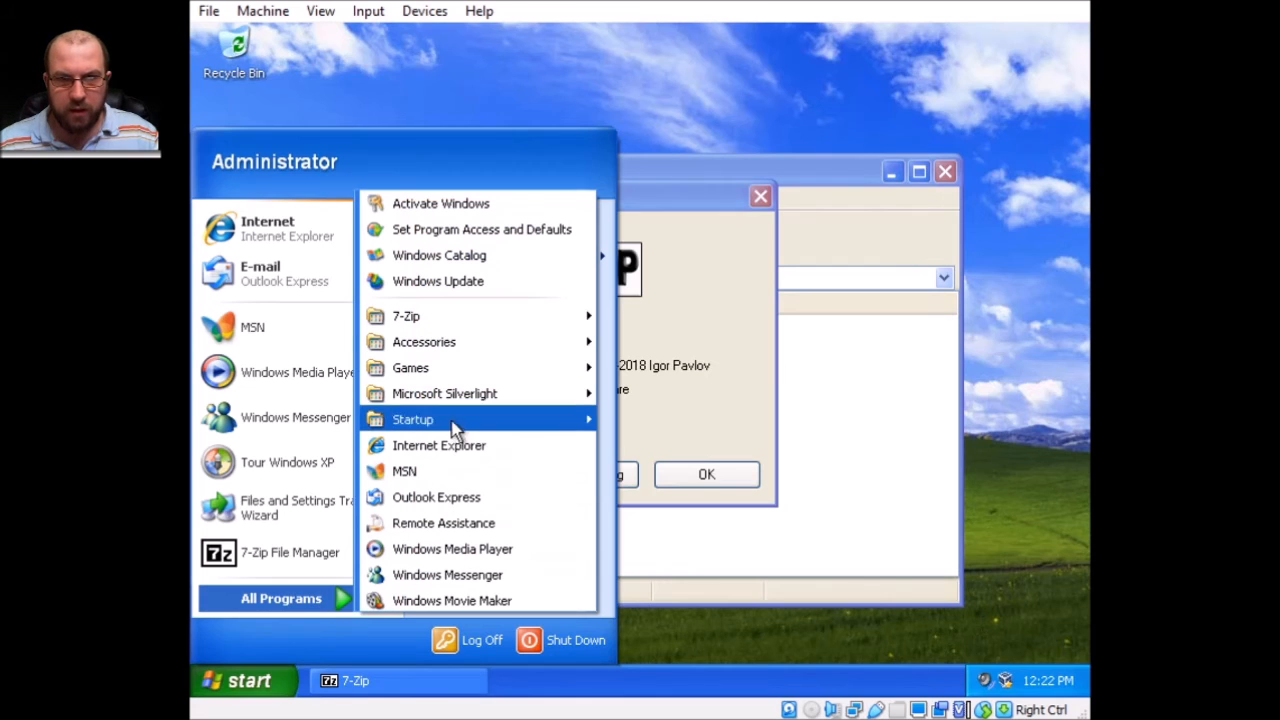
mouse_move(494, 349)
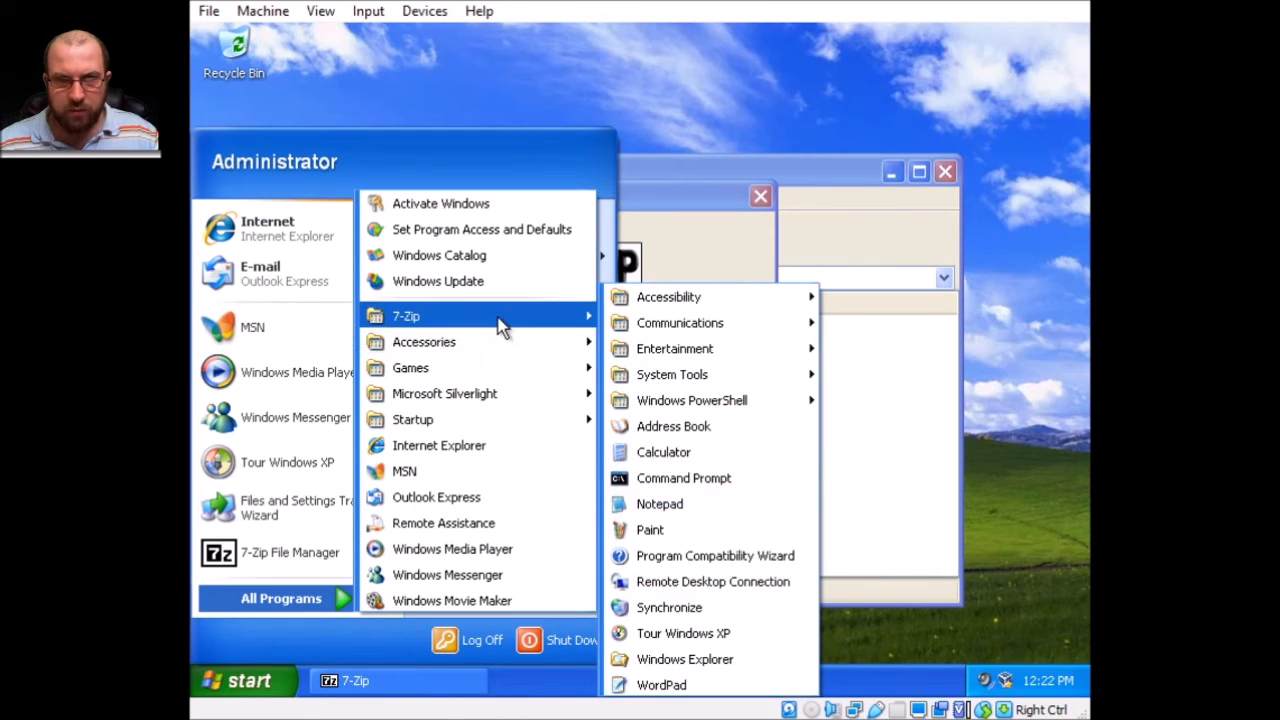
mouse_move(500, 327)
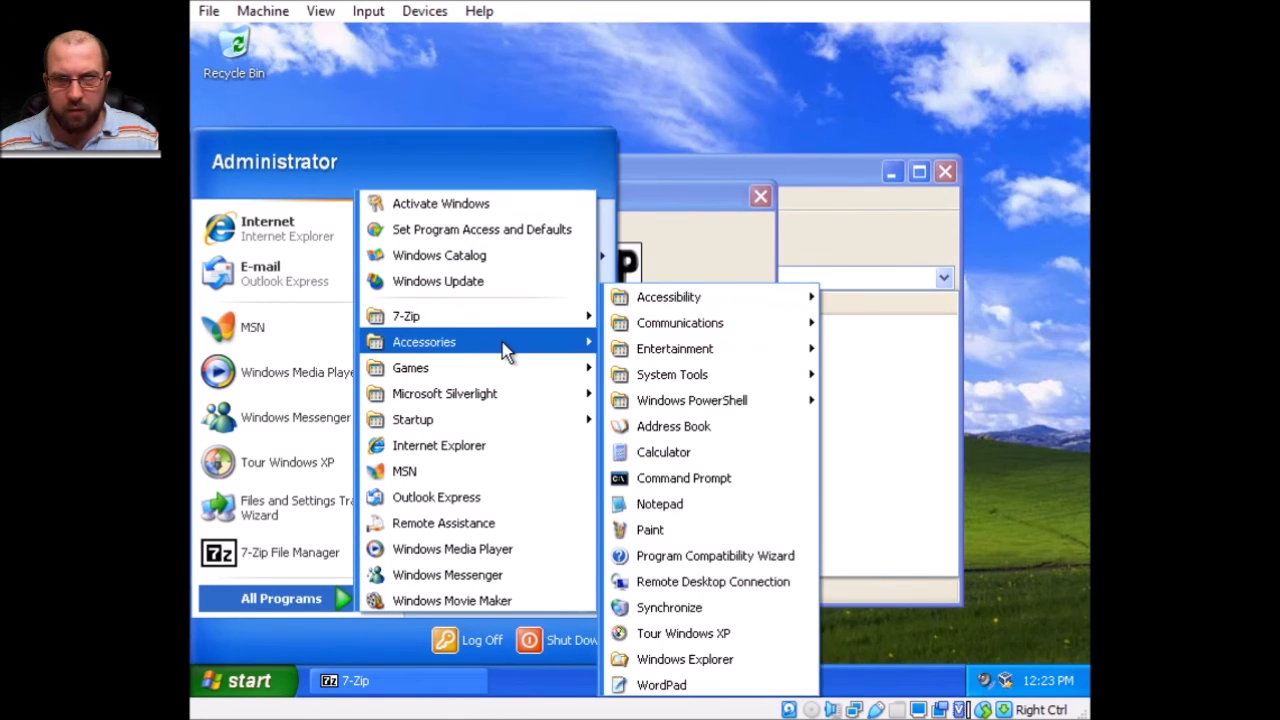
mouse_move(514, 378)
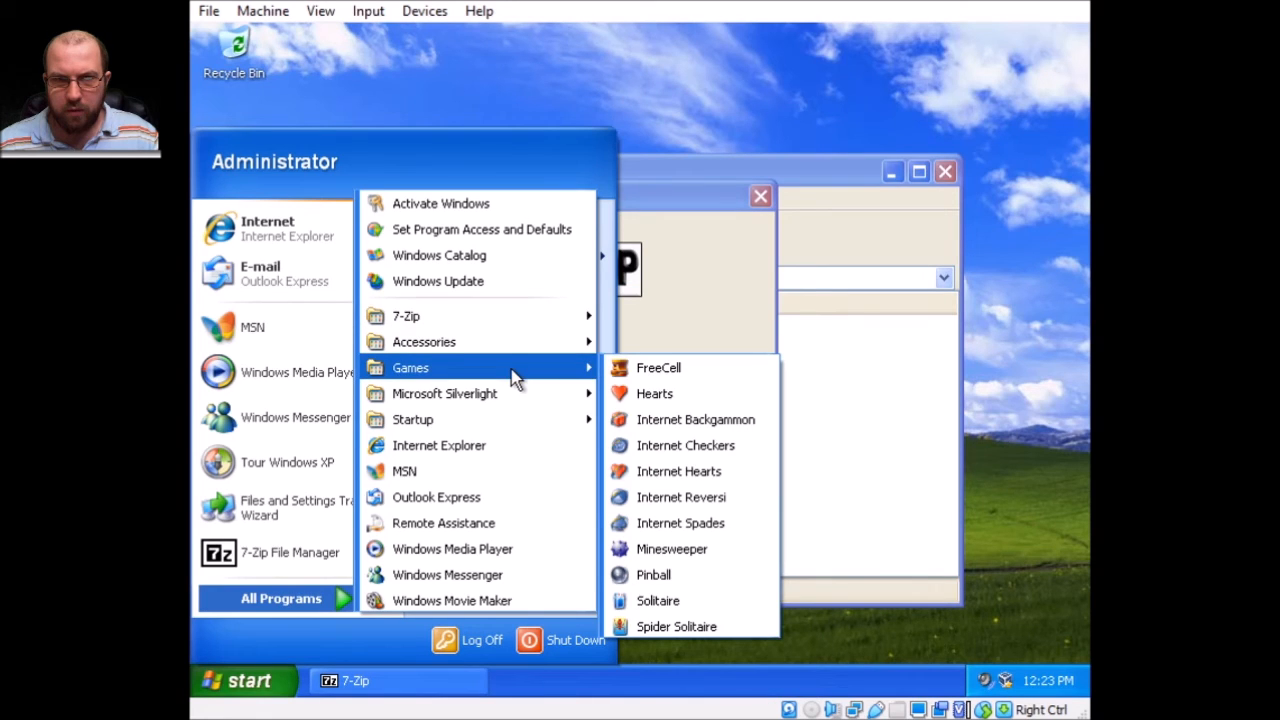
mouse_move(520, 423)
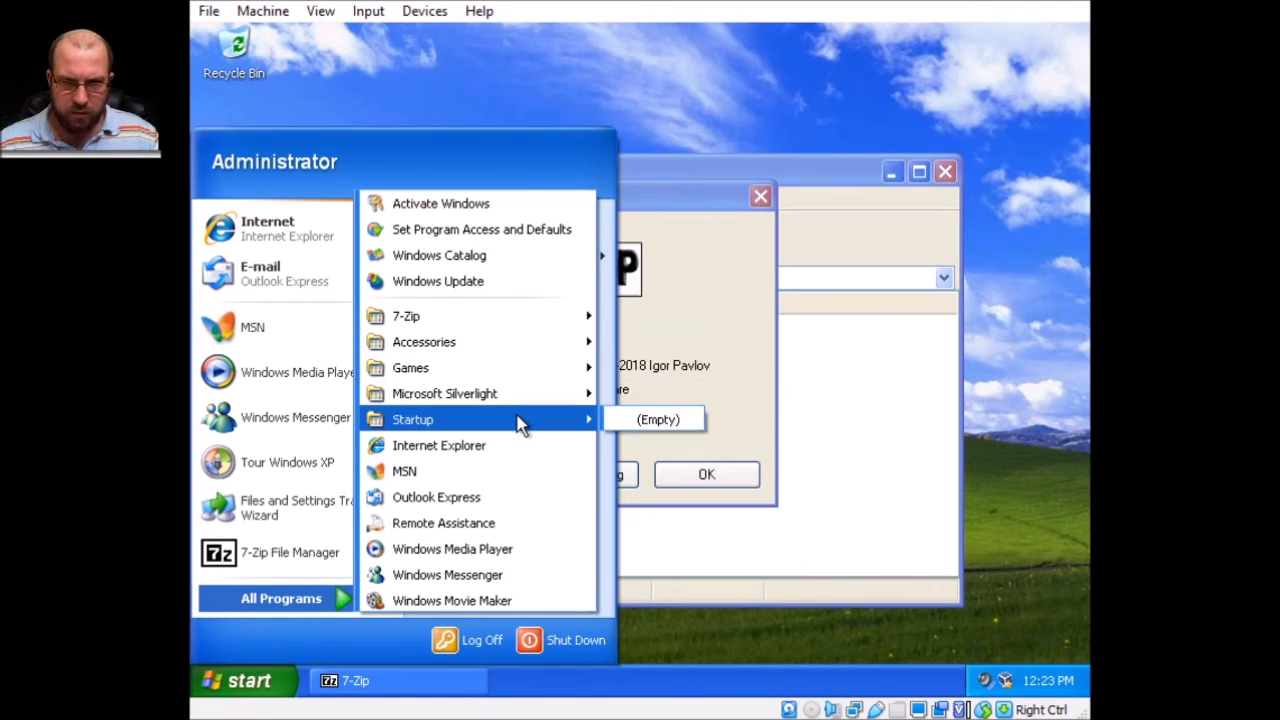
click(760, 203)
click(760, 196)
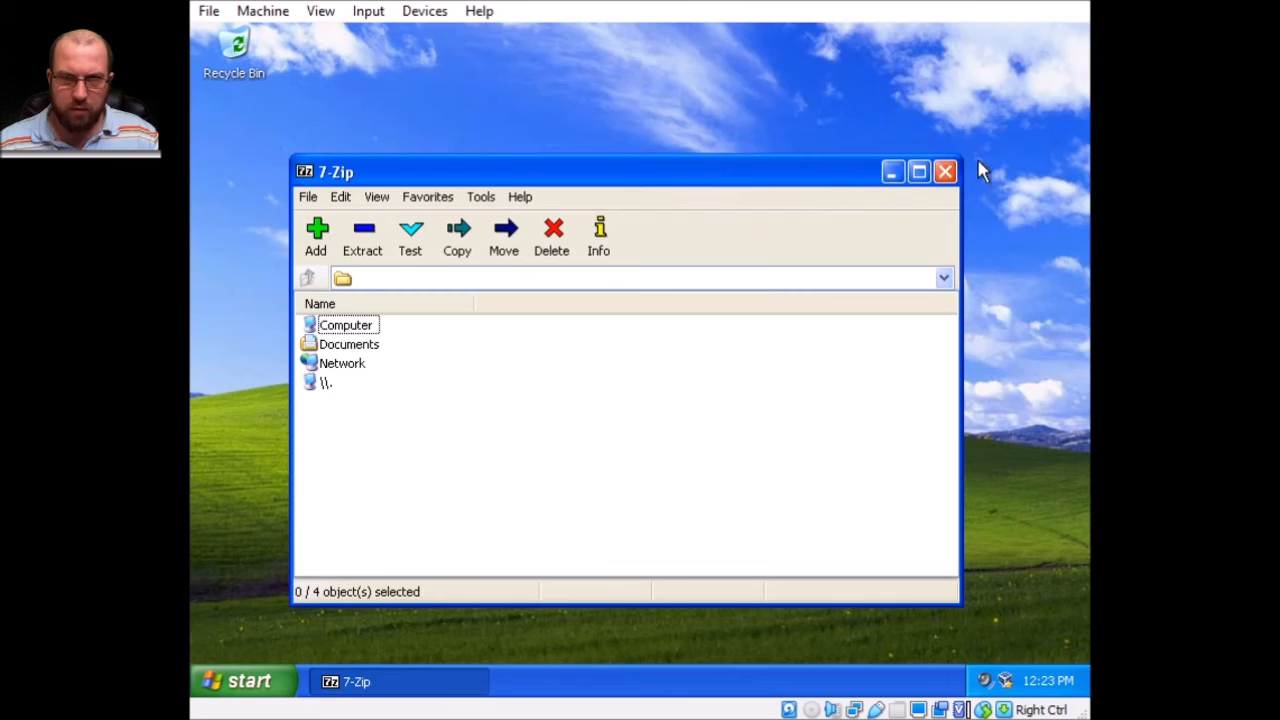
Close 7-Zip File Manager and open Local Disk (C:) in Explorer.
click(945, 171)
key(super+e)
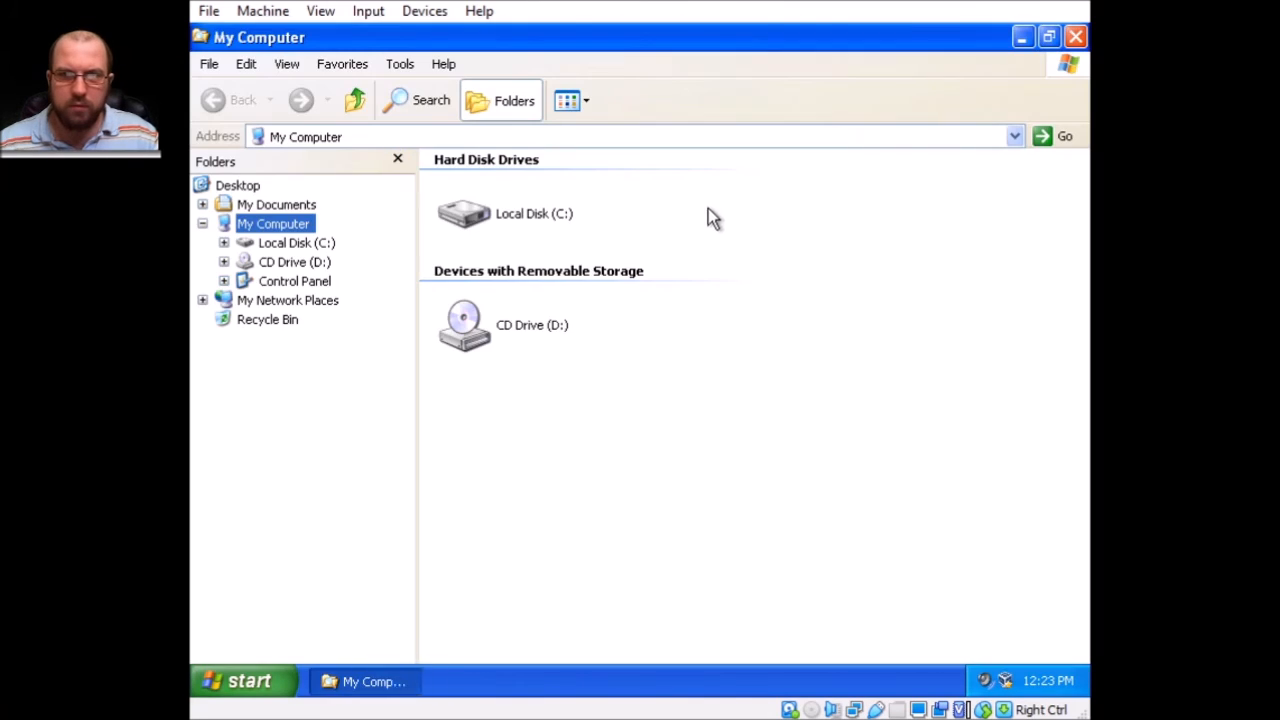
double_click(508, 222)
click(513, 312)
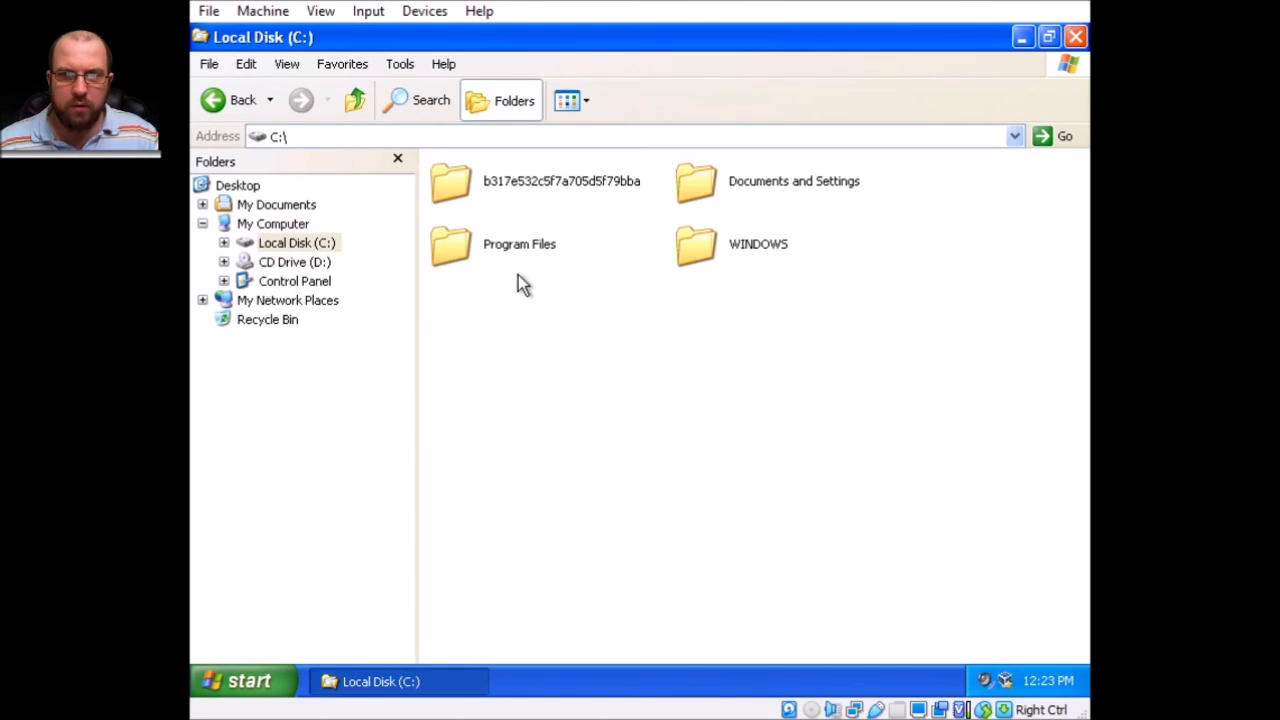
Browse Program Files\Google\CrashReports, close it, and reopen My Computer with Win+E.
double_click(520, 245)
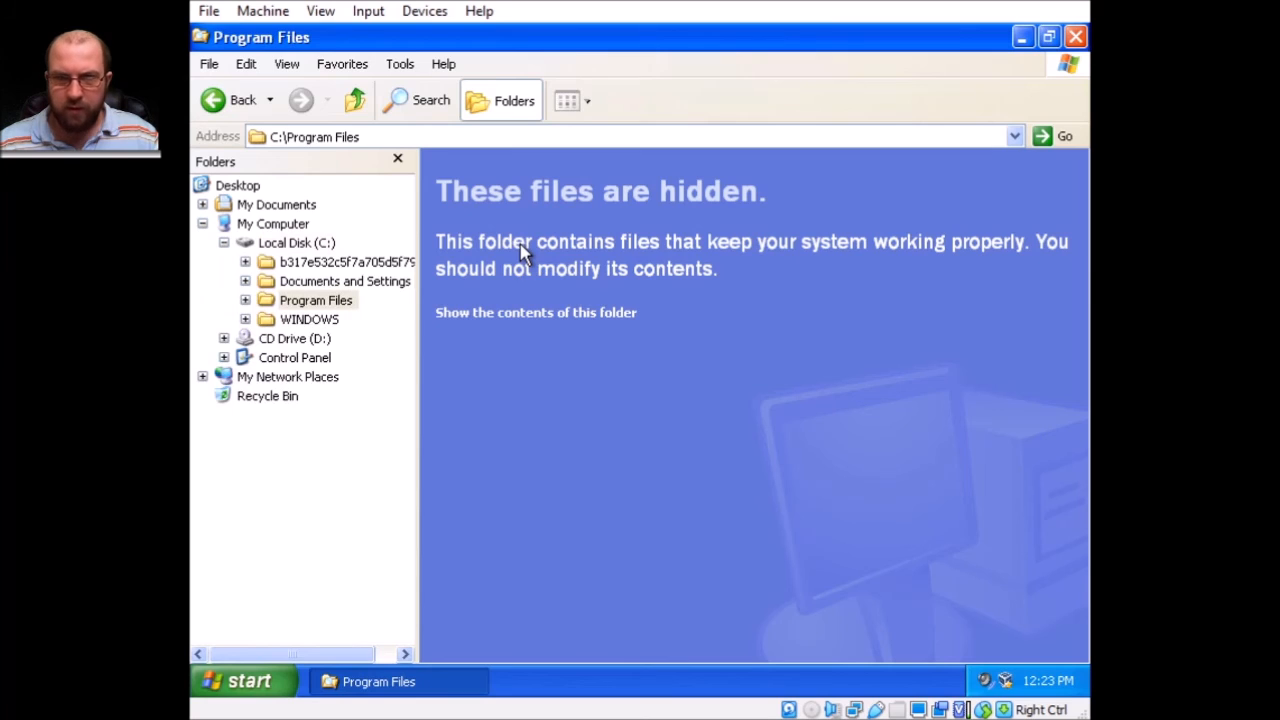
click(508, 313)
double_click(696, 245)
double_click(510, 185)
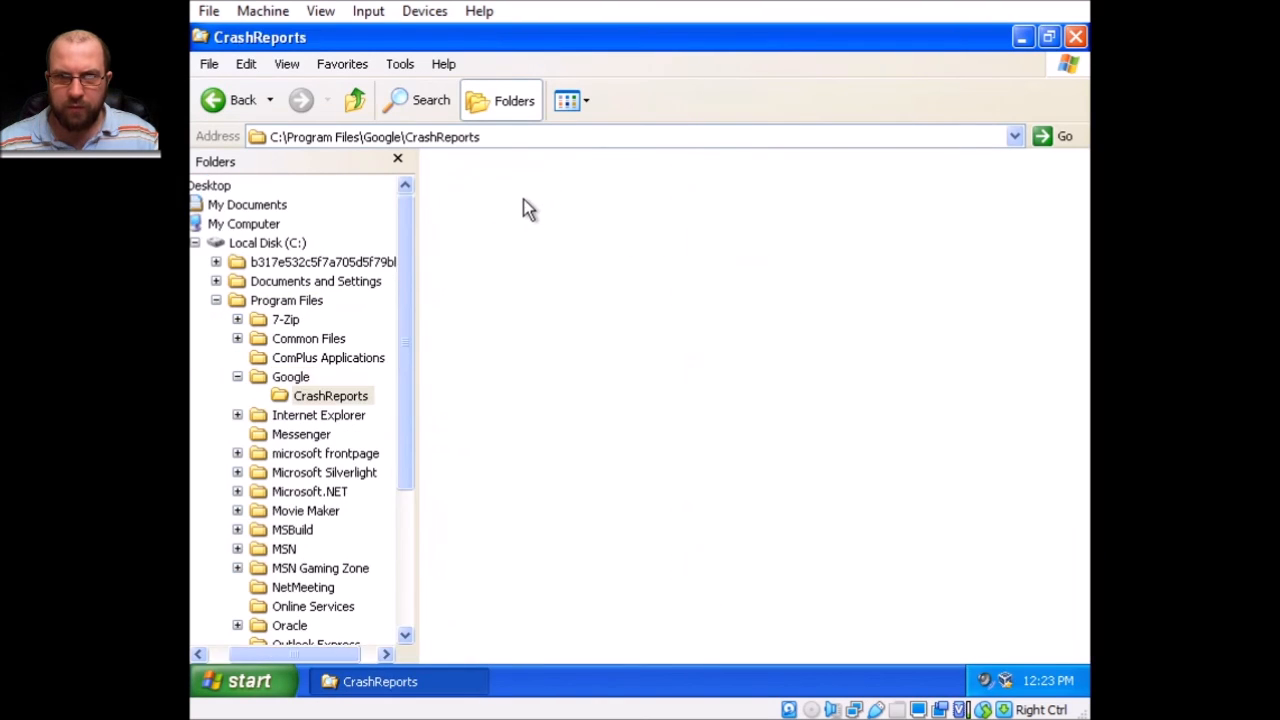
click(1076, 37)
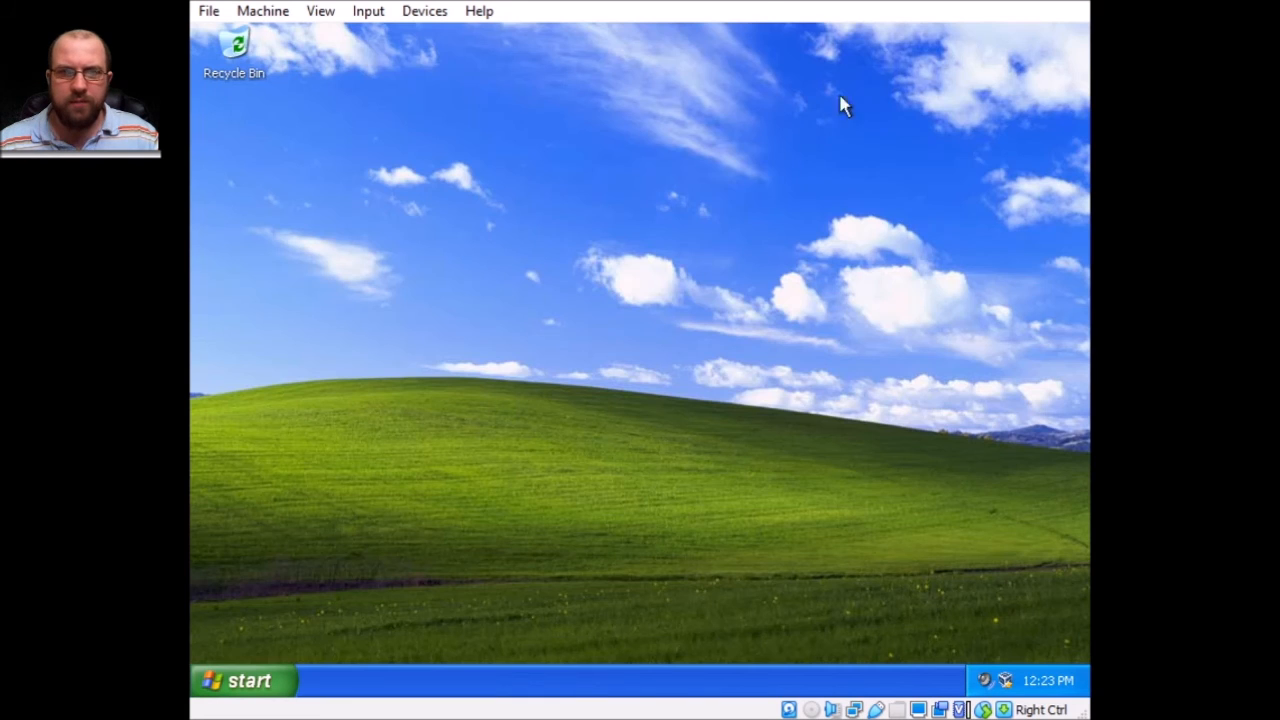
key(super+e)
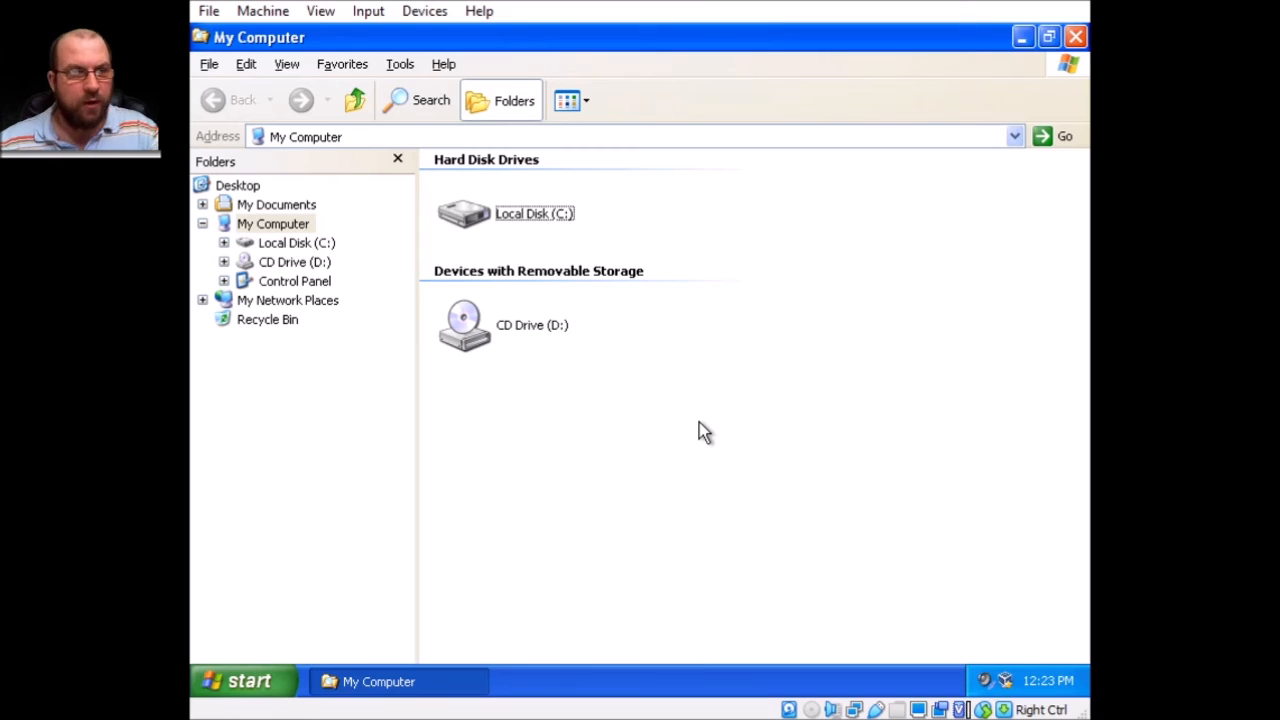
Open \\192.168.1.100\Software and run the Google_Chrome installer past the security warning.
key(super+r)
text(\\192.168.1.100\so)
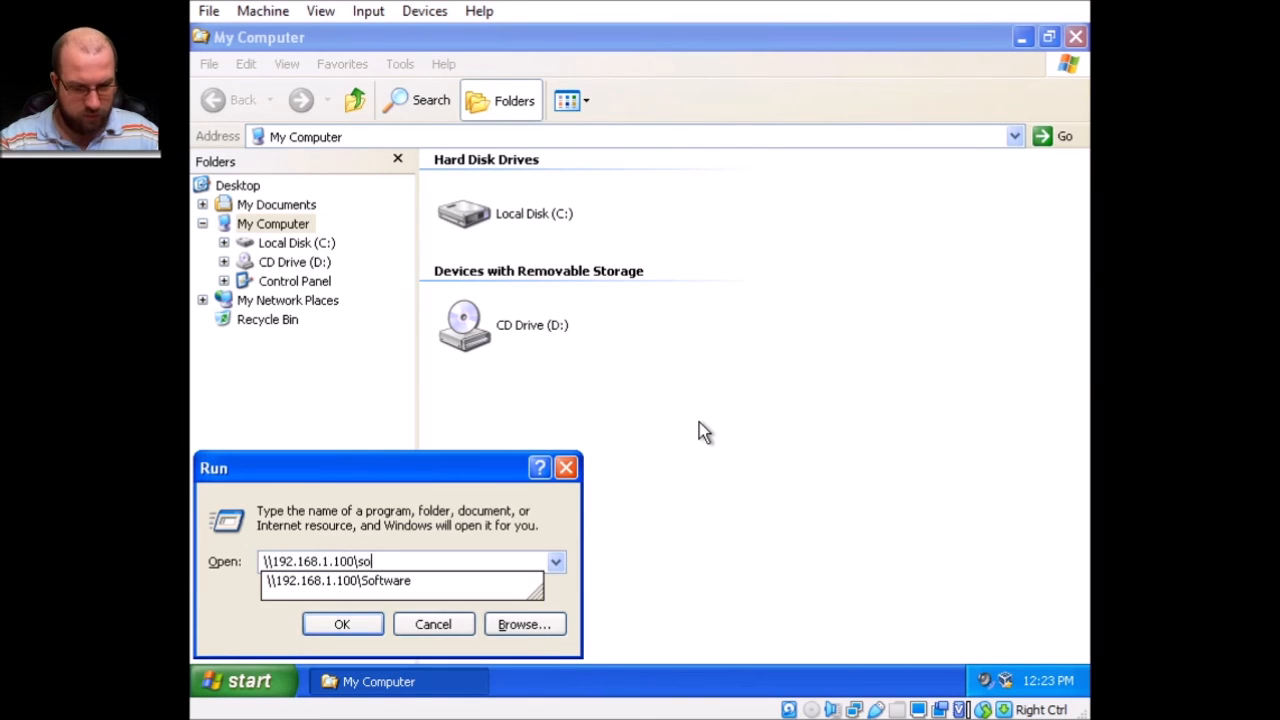
key(Down)
key(Return)
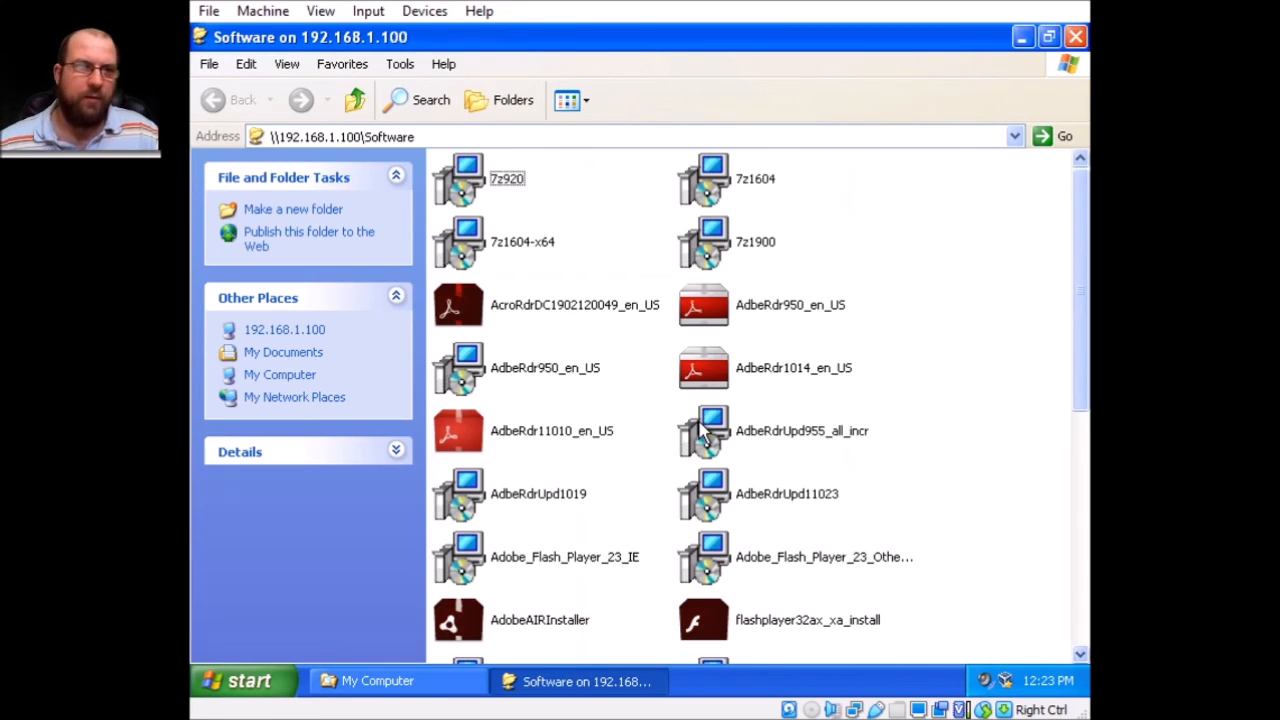
scroll(940, 285, down, 5)
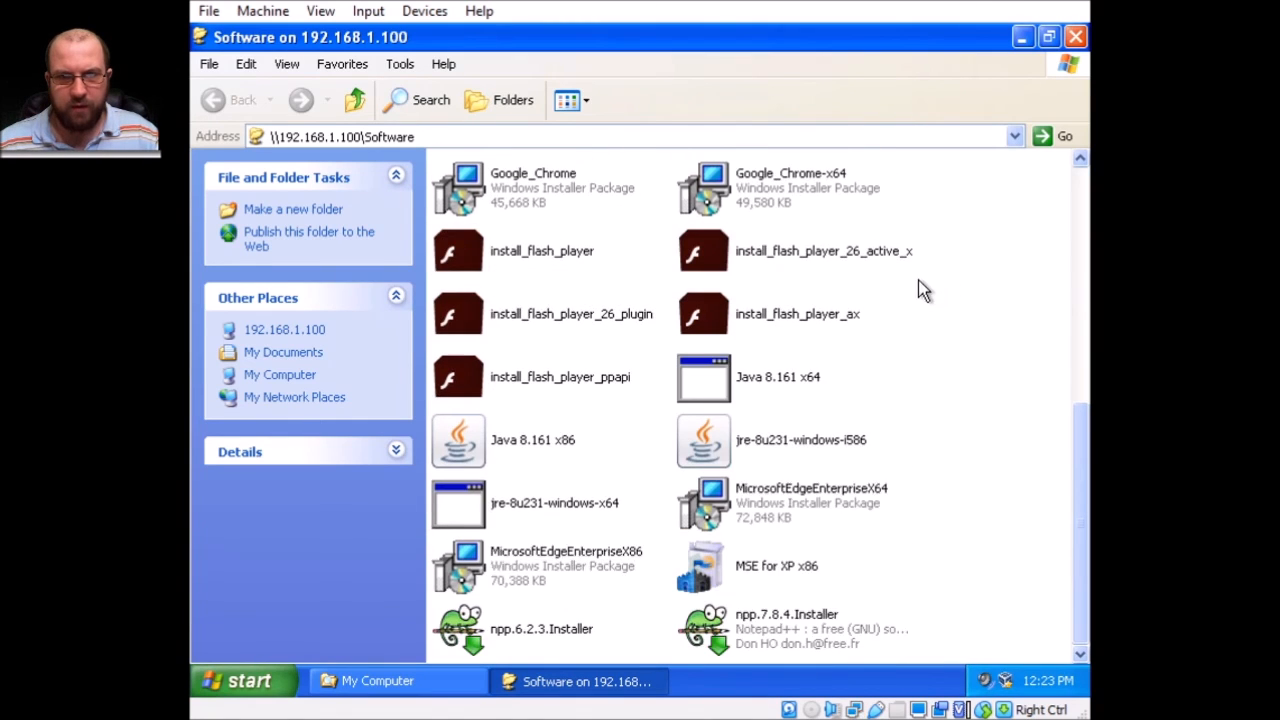
double_click(458, 187)
click(695, 382)
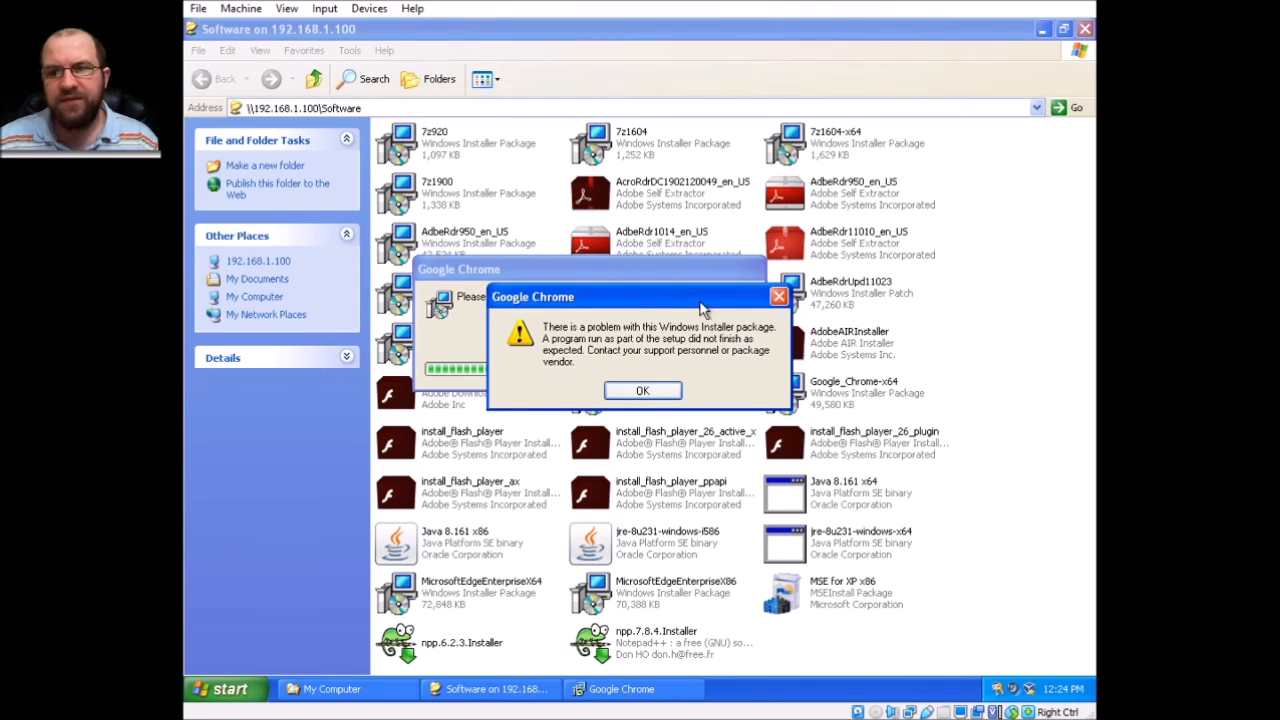
Minimize the Software window and move the Chrome installer error dialog aside.
click(1042, 29)
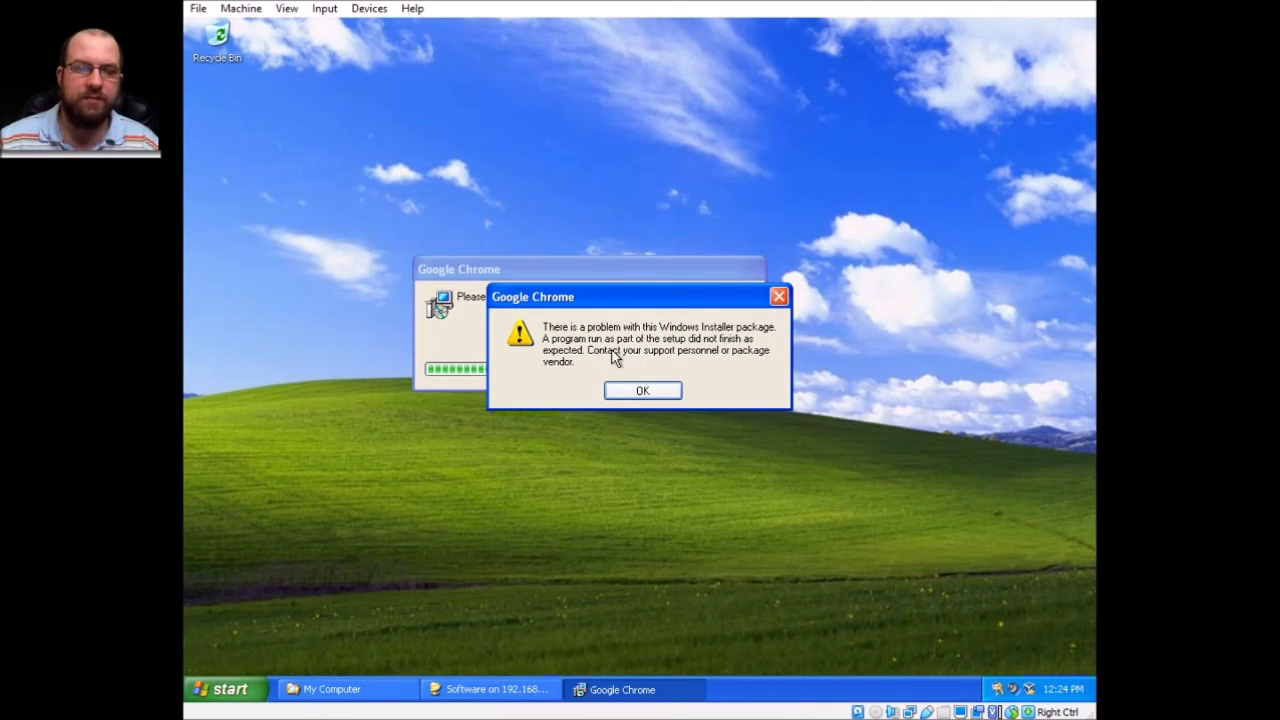
drag(633, 297, 587, 413)
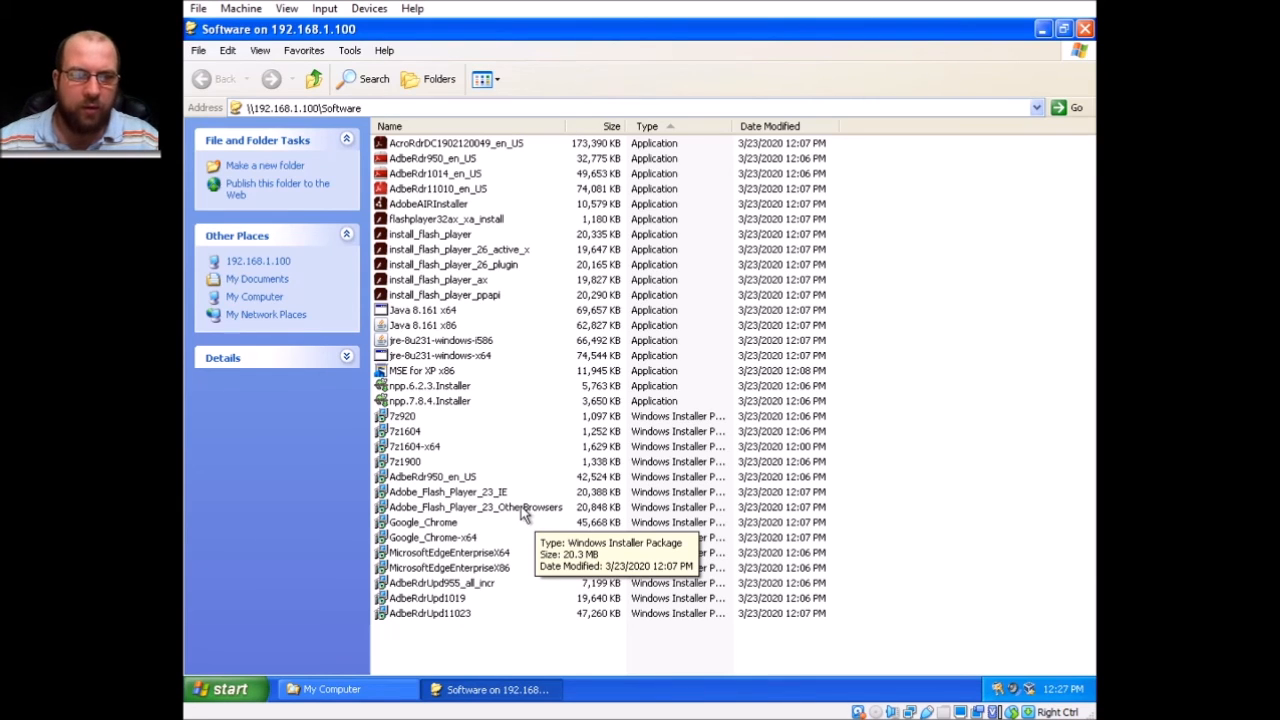
click(487, 127)
click(405, 234)
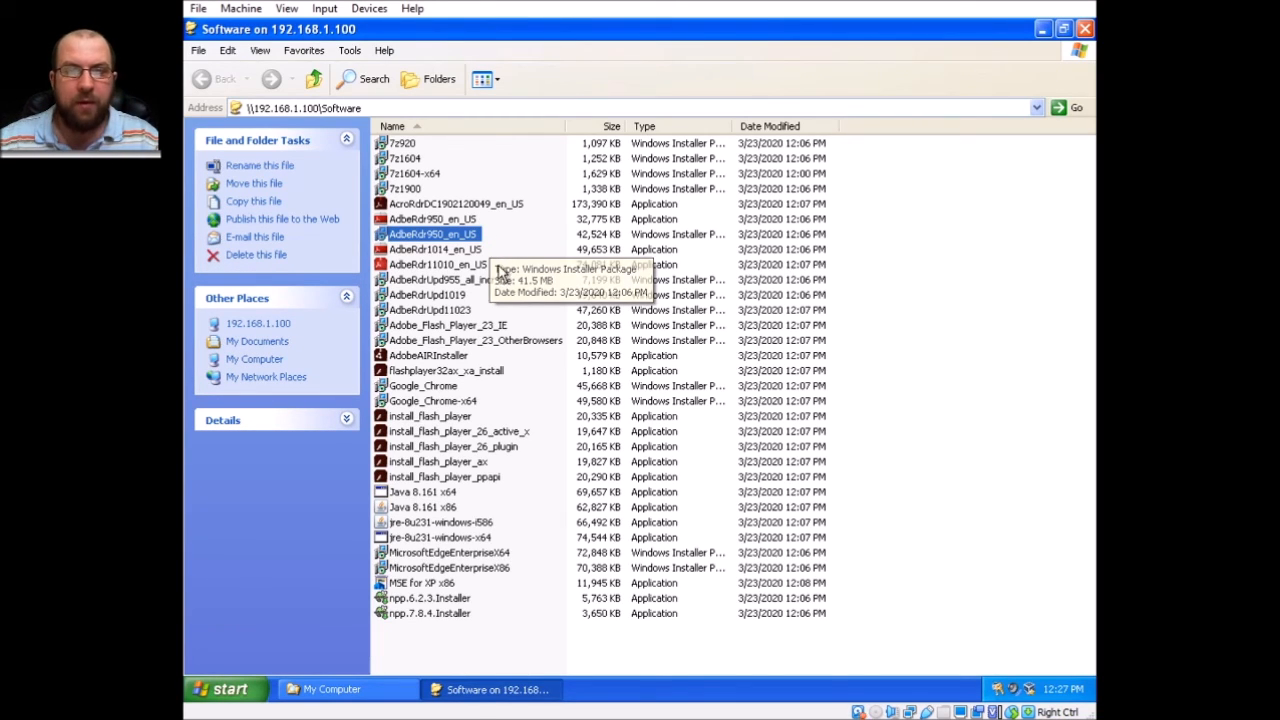
click(472, 266)
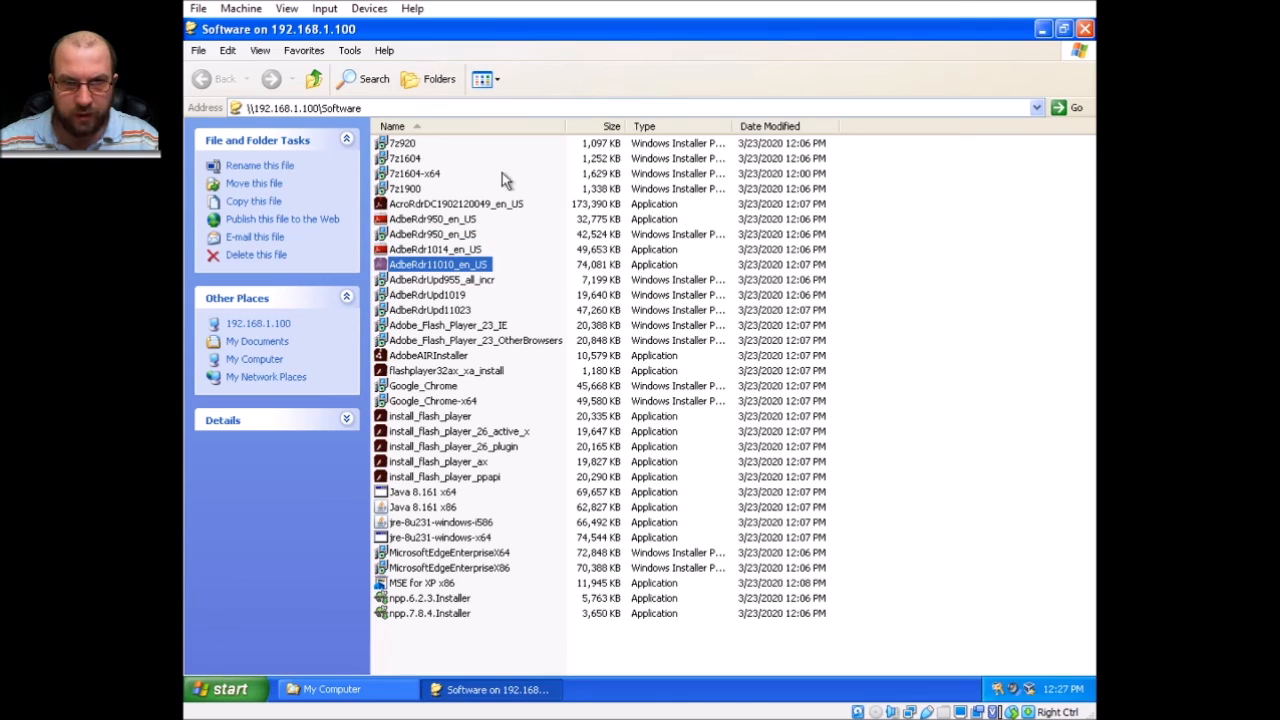
double_click(485, 205)
click(688, 378)
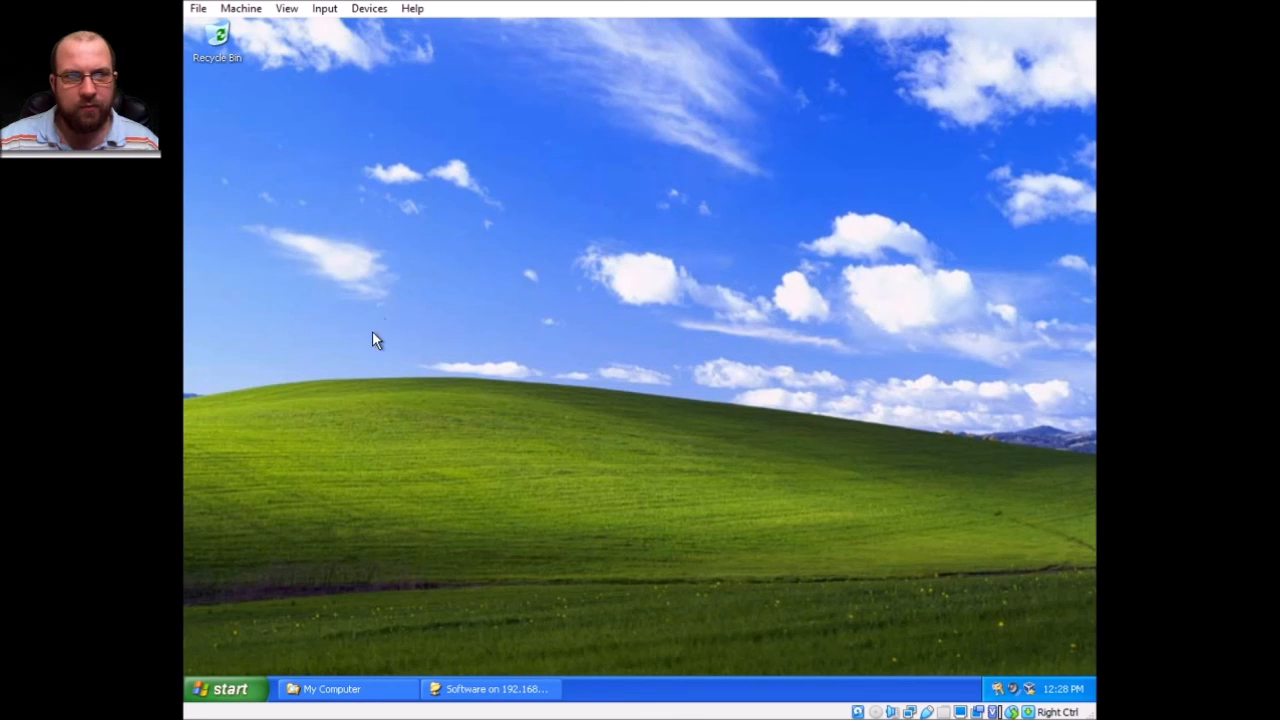
Bring up the Shut Down options from the Start menu to restart the XP machine.
click(218, 694)
click(489, 656)
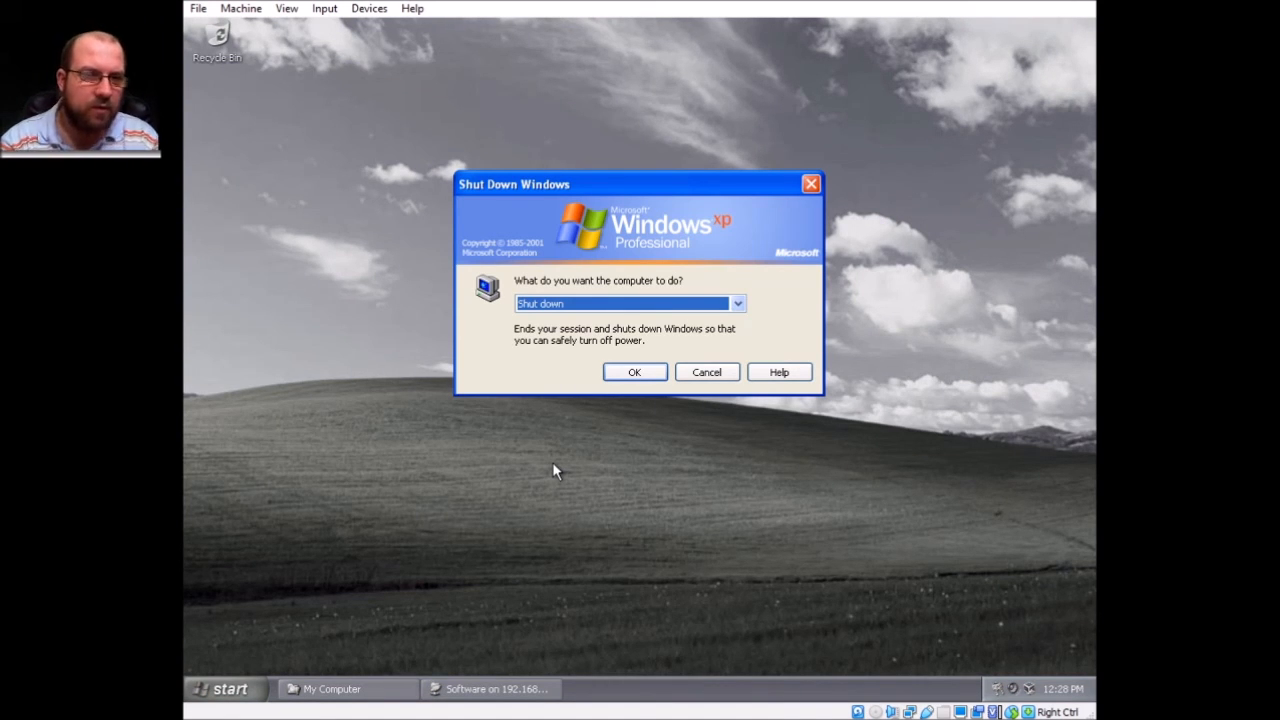
key(Escape)
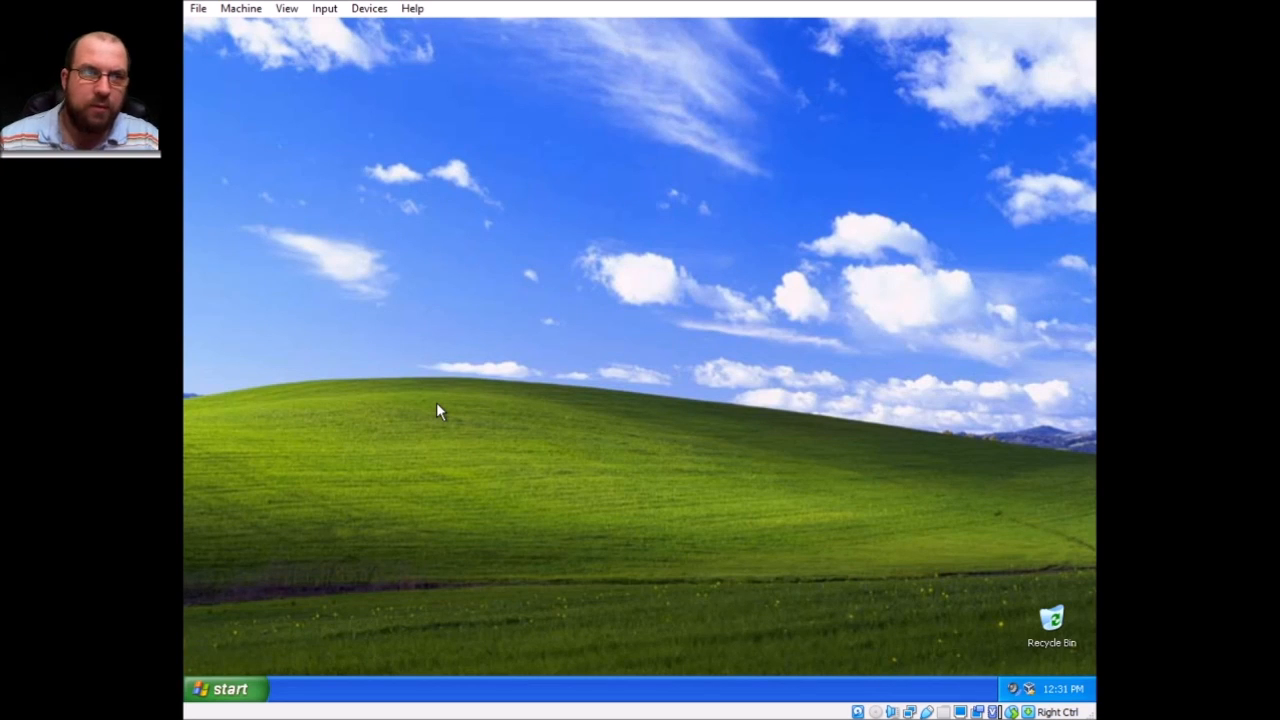
In Display Properties' Desktop tab, pick Windows XP from the Background list.
right_click(650, 172)
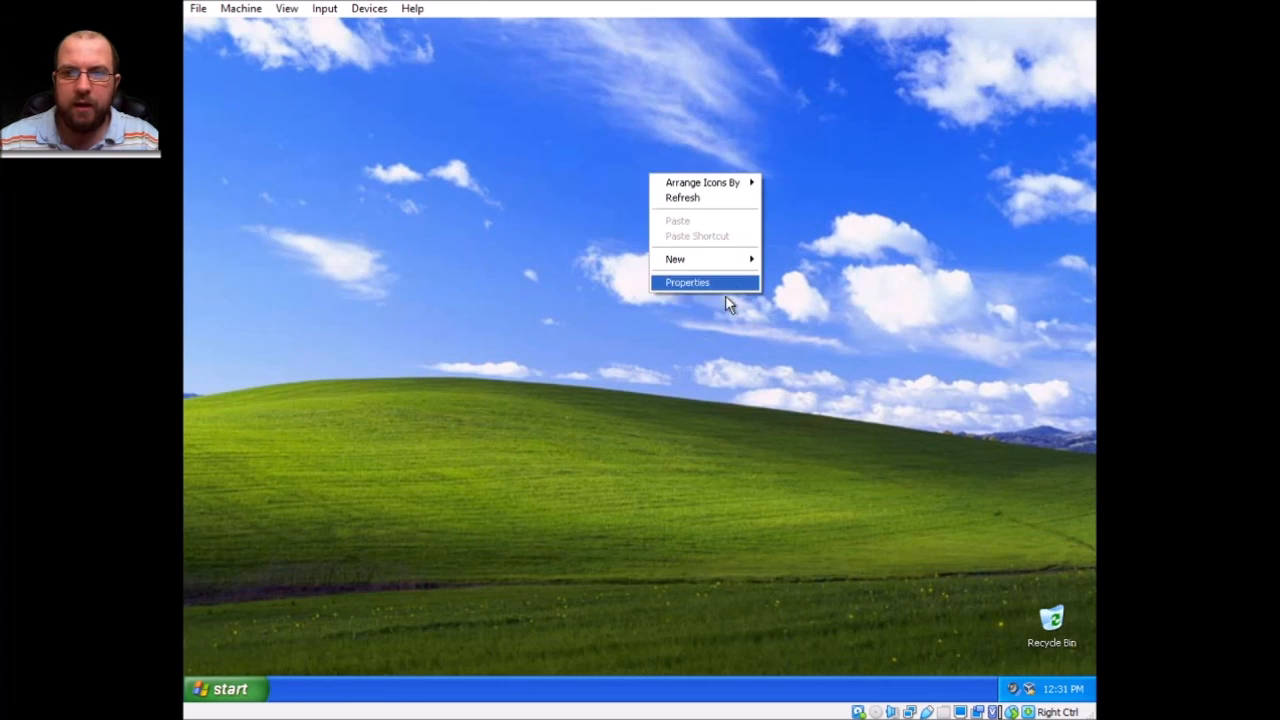
click(727, 280)
click(321, 139)
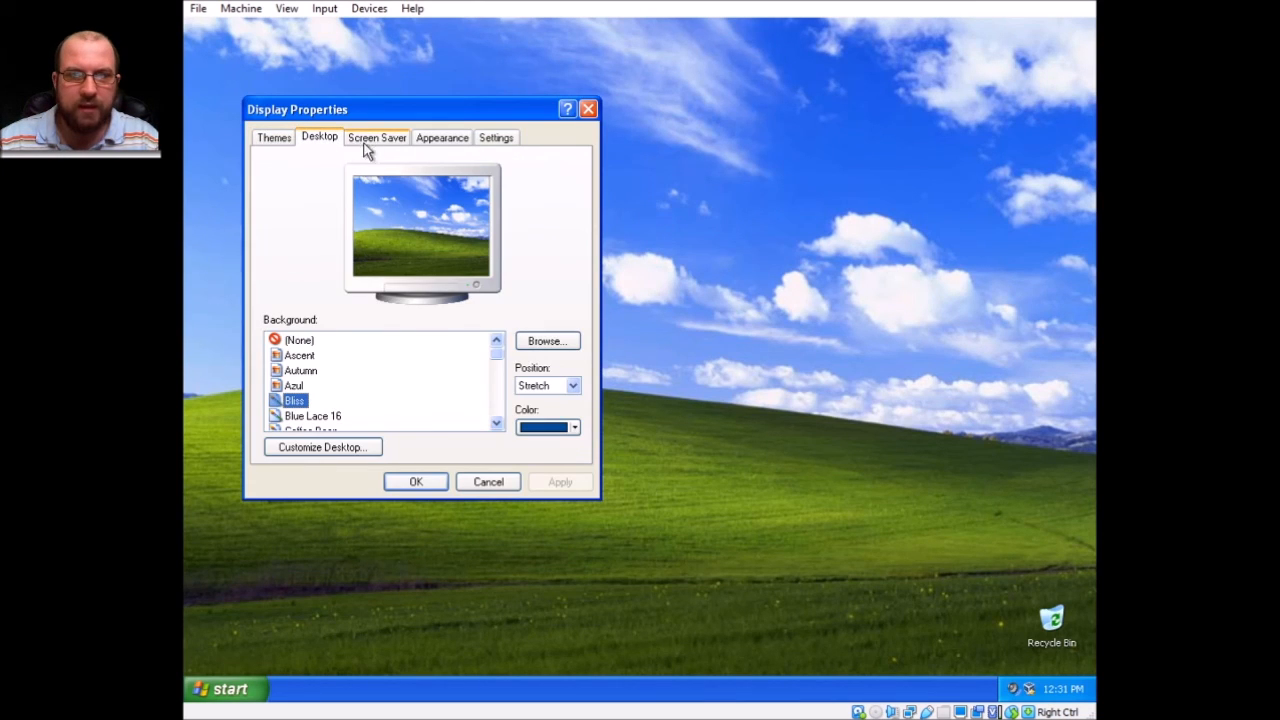
drag(496, 353, 510, 447)
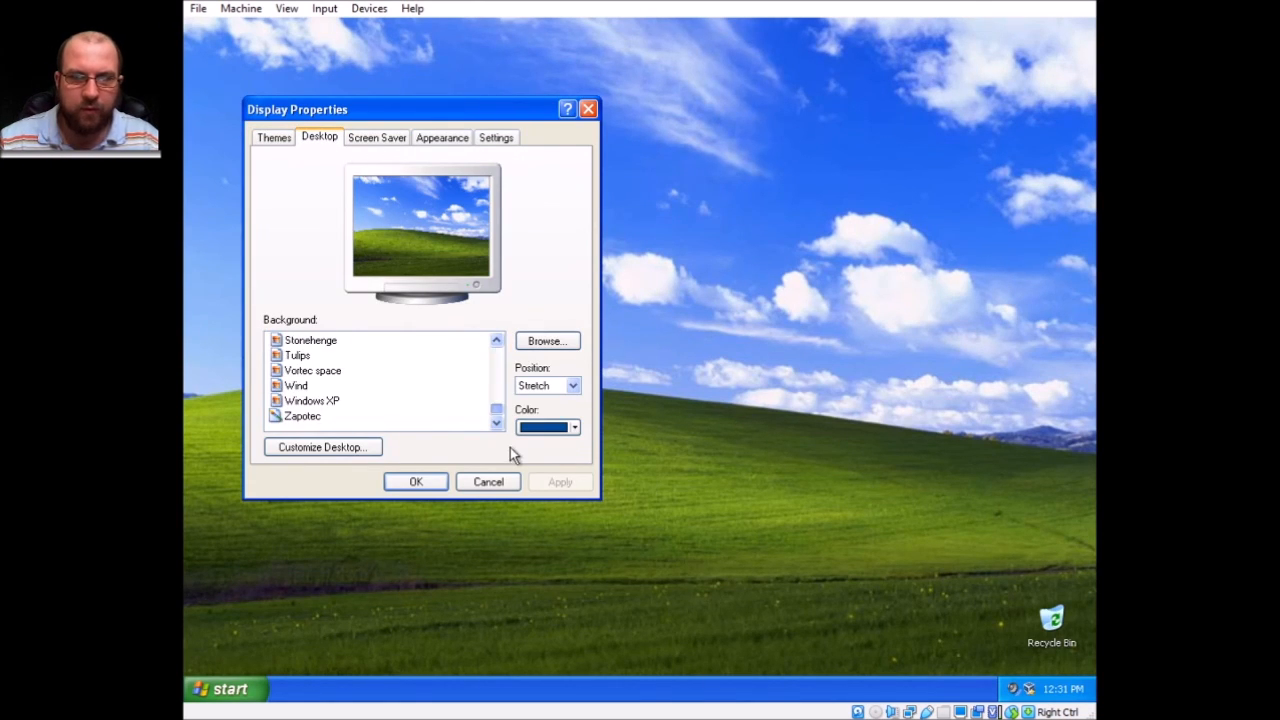
click(330, 402)
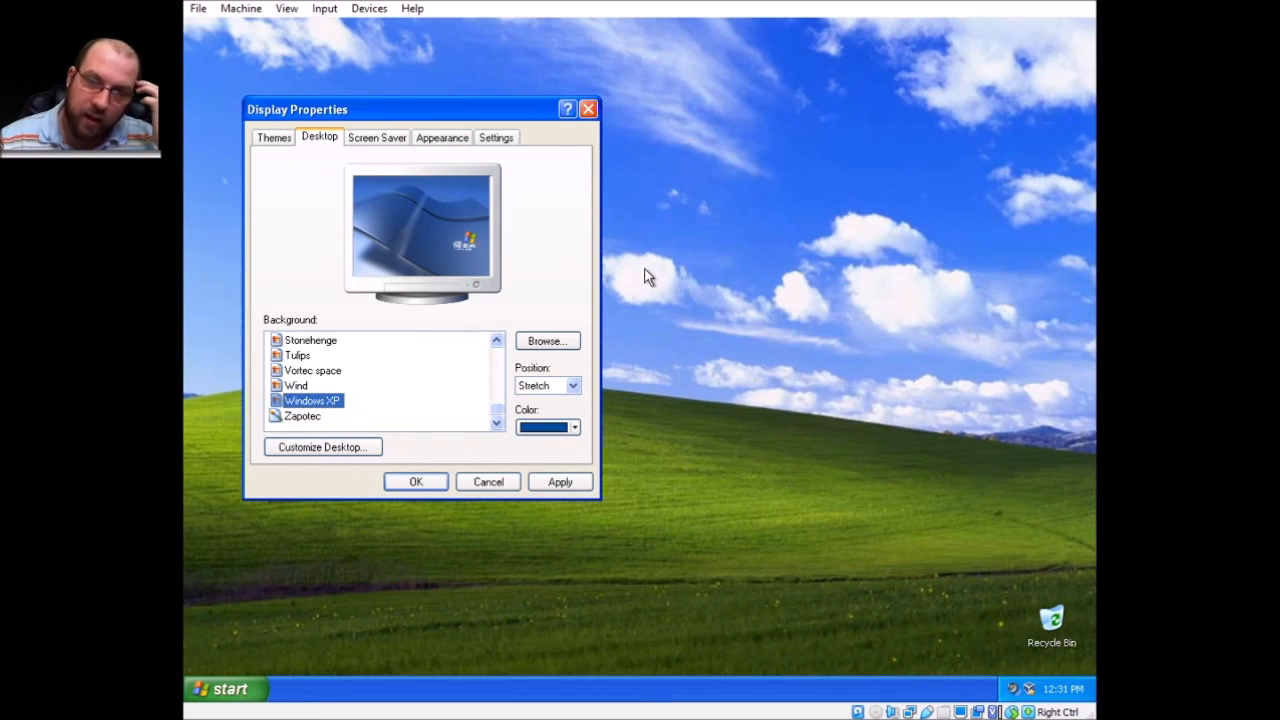
right_click(316, 417)
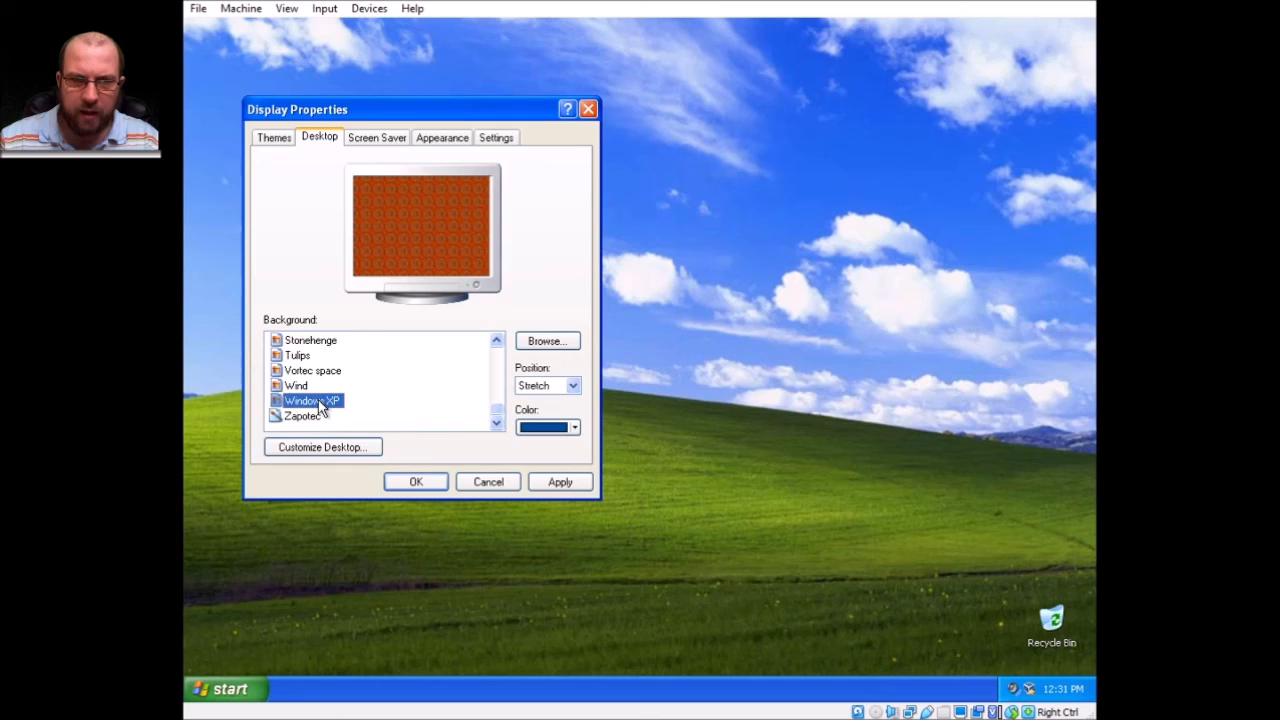
click(560, 260)
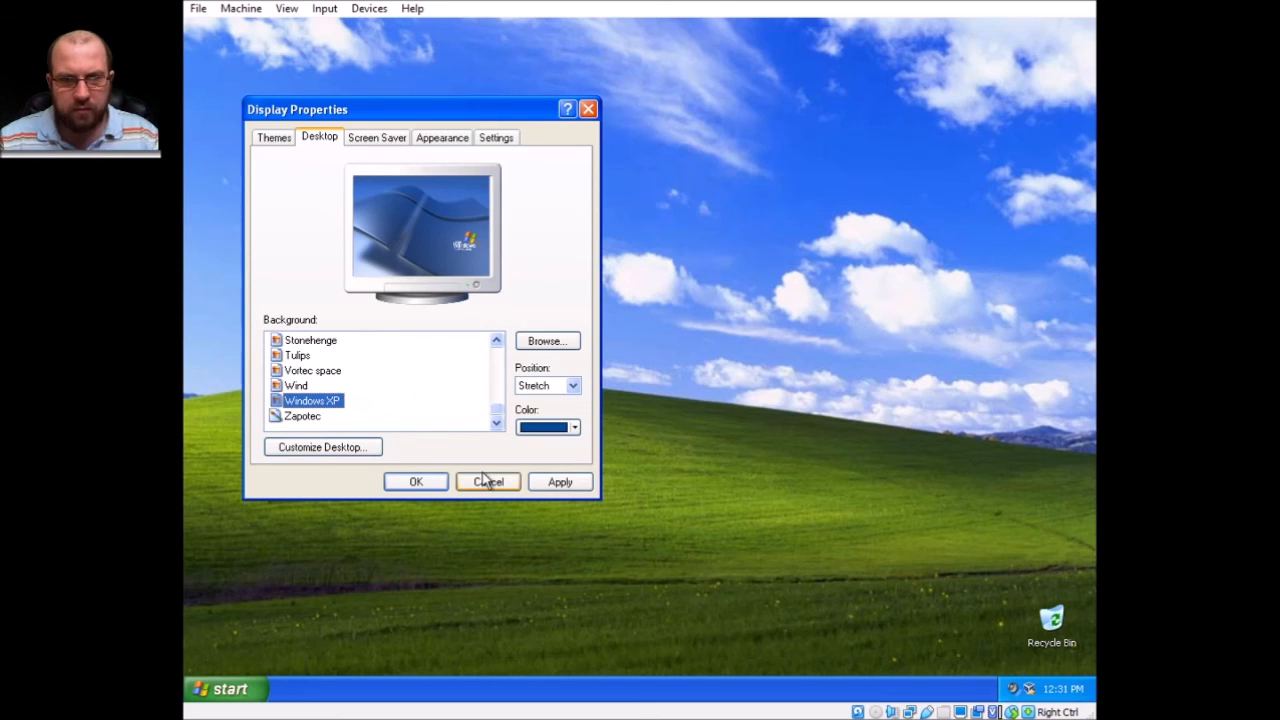